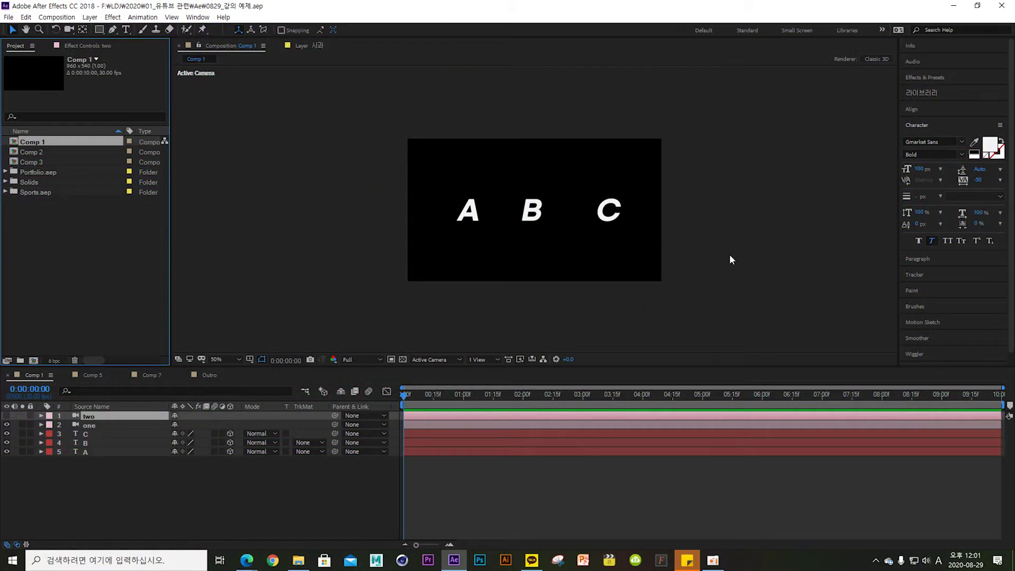
Step: Look at the 3D renderer options in the composition settings of Comp 1 and close them without applying a change
left_click(85, 434)
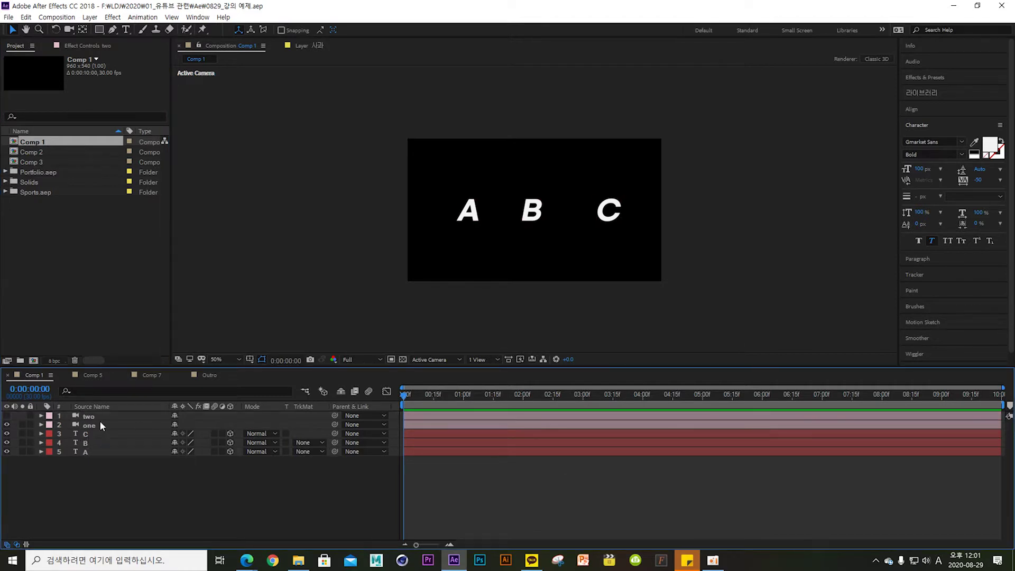
left_click(92, 426)
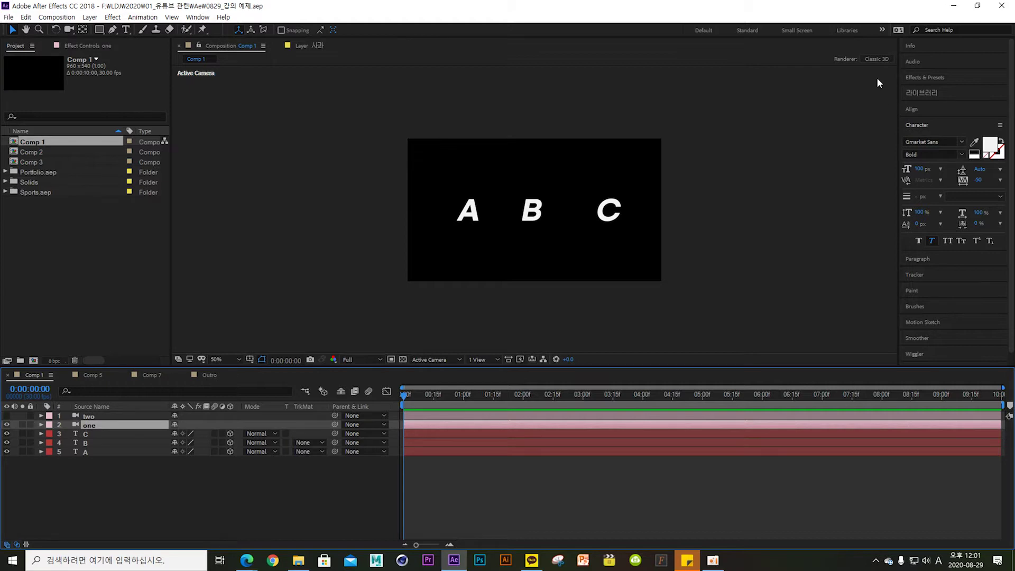
left_click(872, 58)
left_click(613, 222)
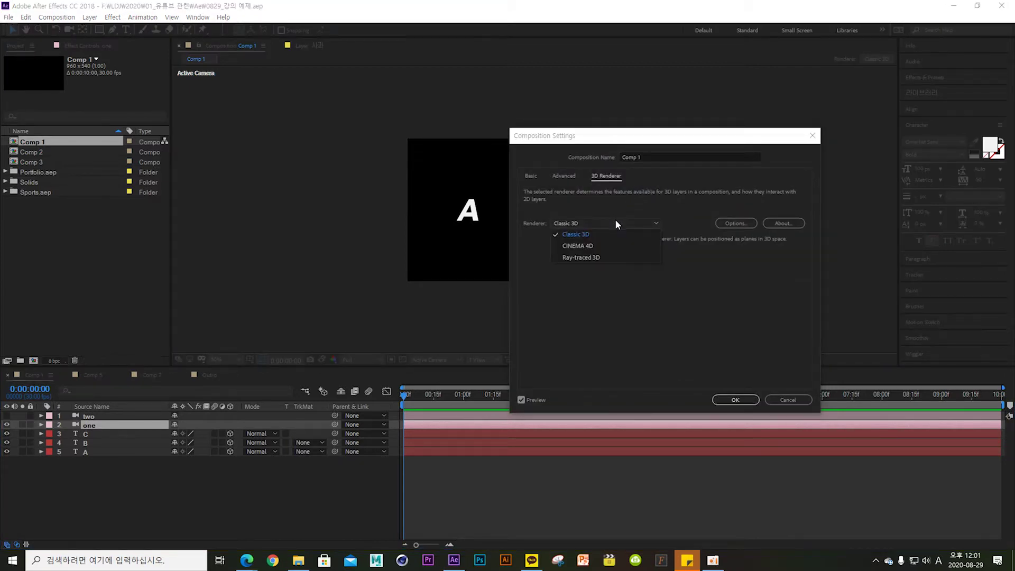
left_click(616, 247)
left_click(784, 405)
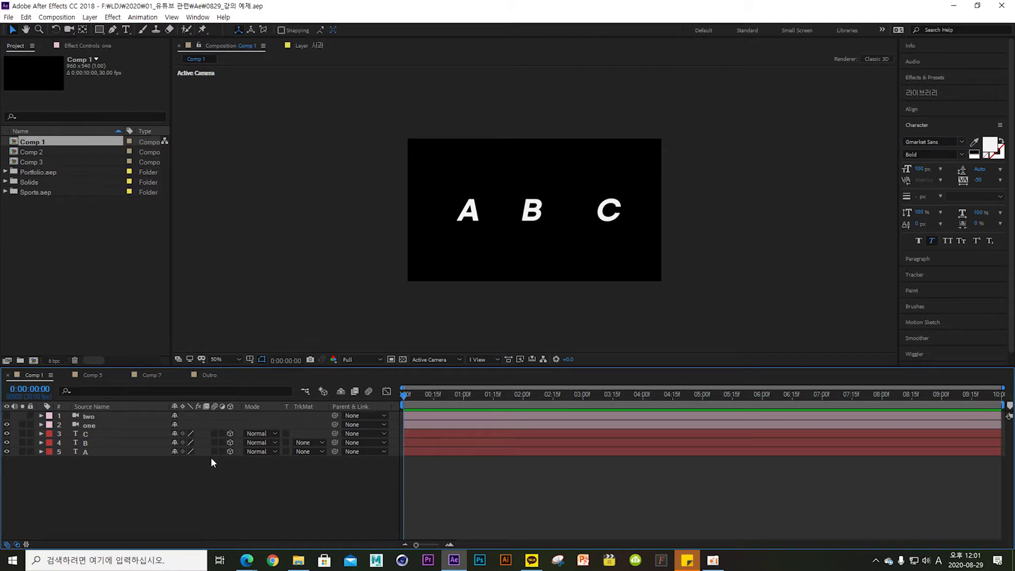
Step: Show the composition in two views and push text layer B back in depth, away from the camera, in the Top view
left_click(480, 361)
left_click(496, 377)
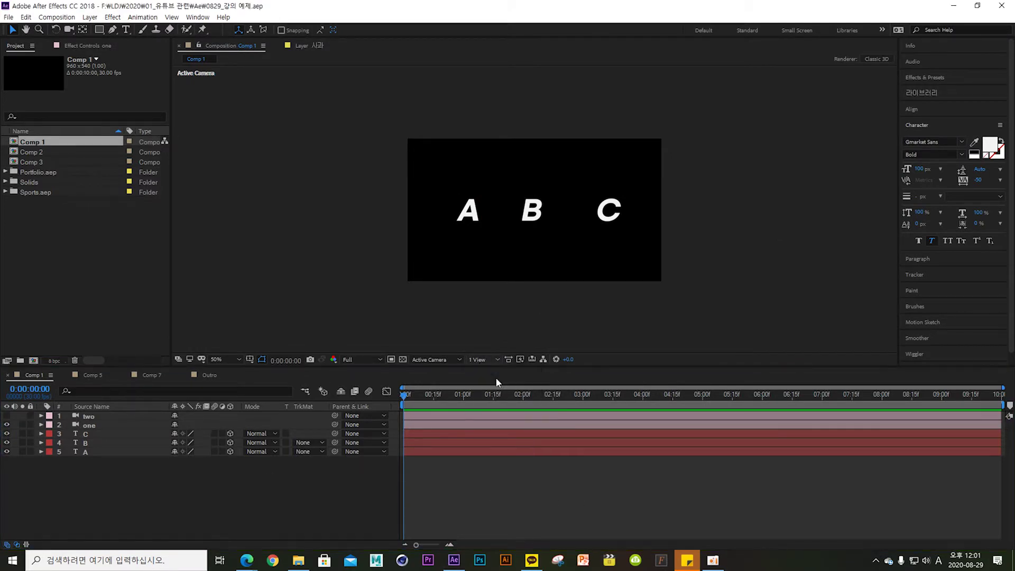
left_click(70, 436)
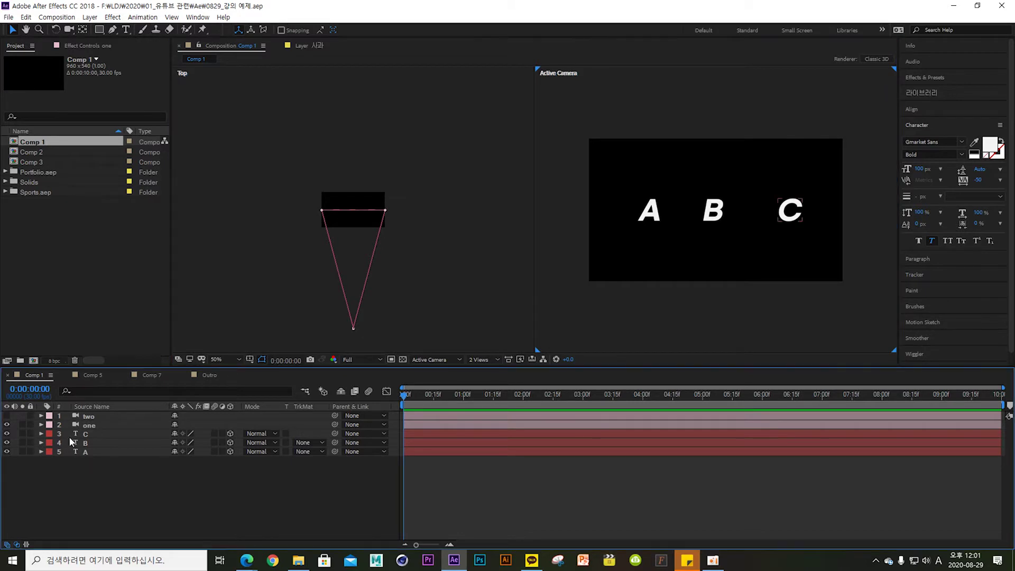
left_click(85, 443)
scroll(344, 240, "up", 4)
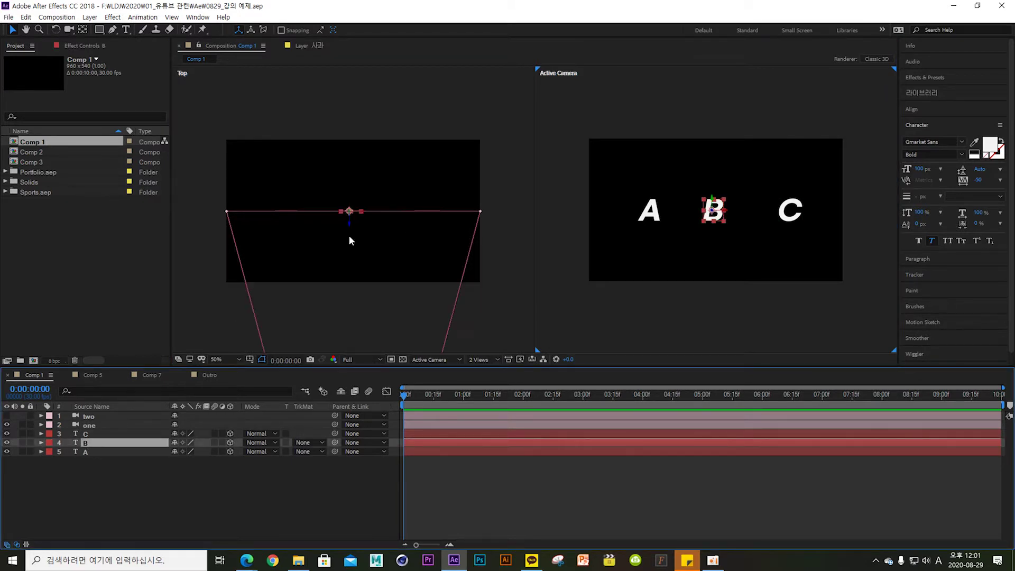
left_click_drag(349, 231, 380, 138)
scroll(391, 159, "down", 2)
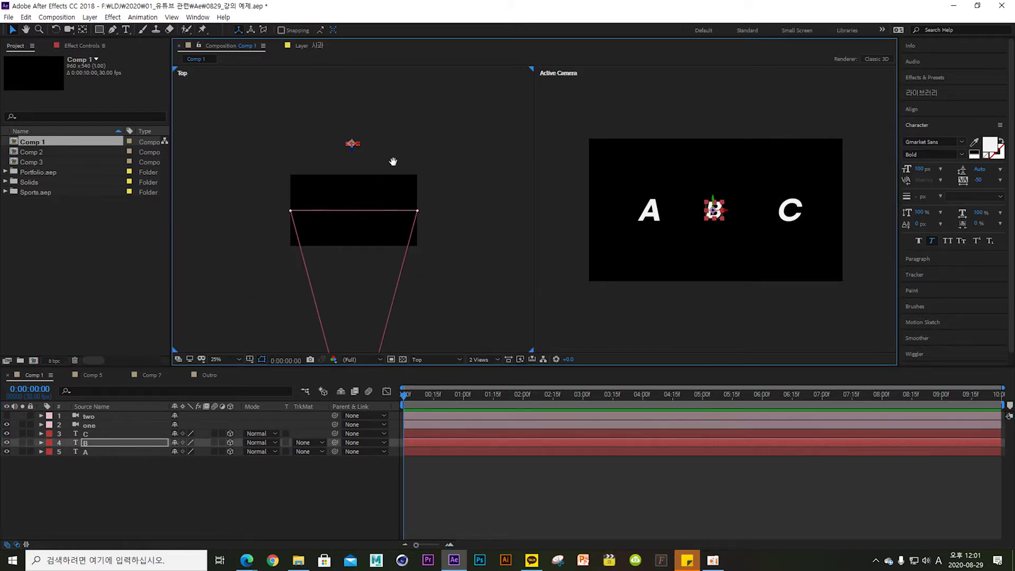
Step: Push text layer C back in depth in the Top view, farther from the camera than layer B
left_click(91, 431)
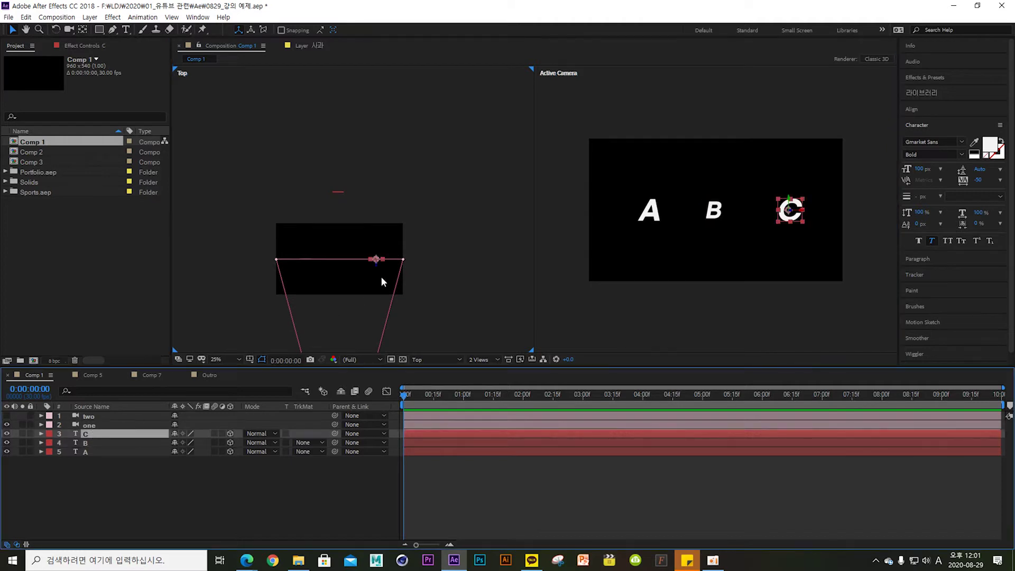
left_click_drag(382, 271, 386, 113)
left_click(641, 472)
scroll(732, 227, "up", 2)
scroll(732, 227, "down", 2)
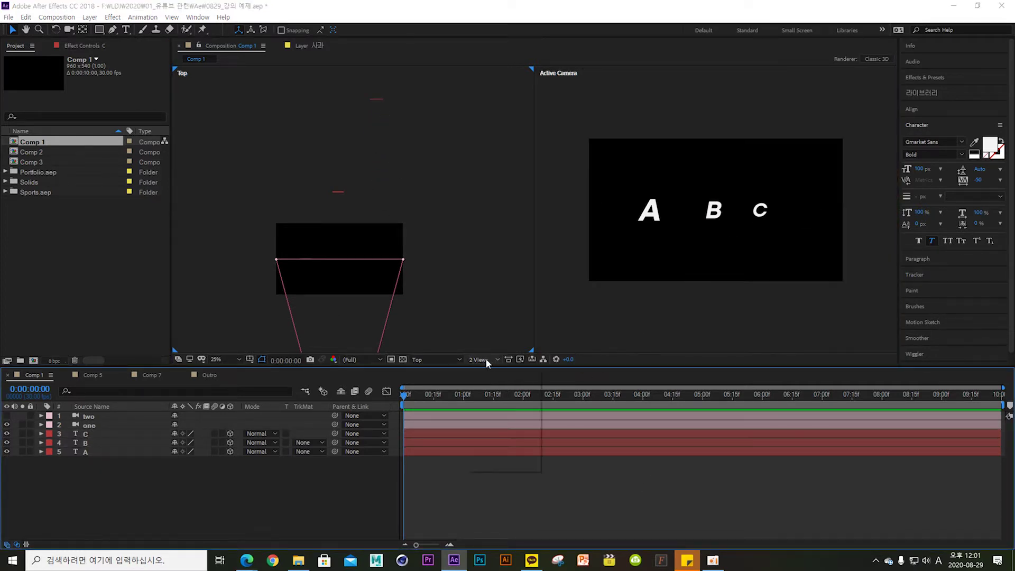
Step: Return the composition display to a single view and leave all layers deselected
left_click(486, 363)
left_click(484, 383)
left_click(106, 452)
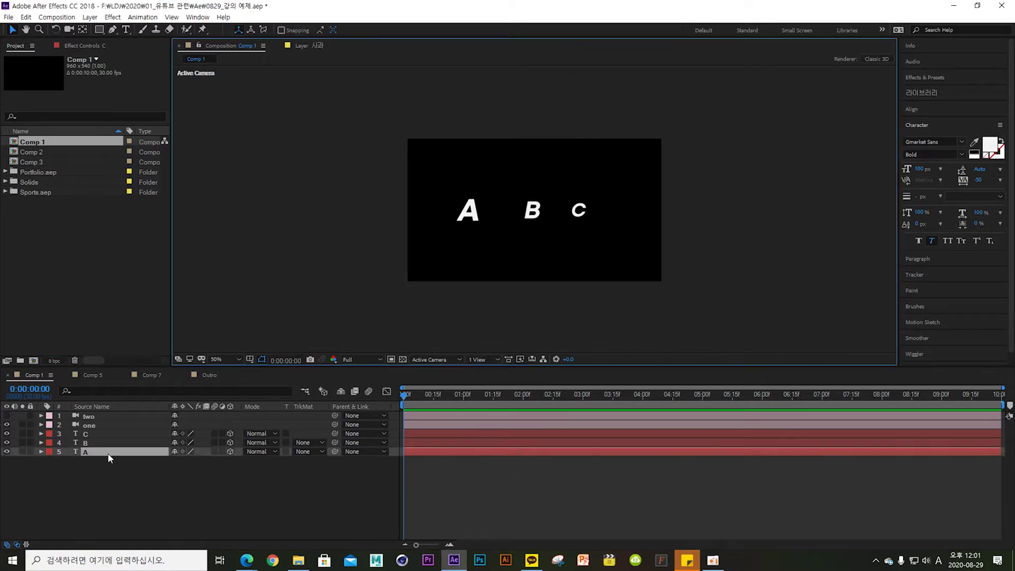
left_click(68, 459)
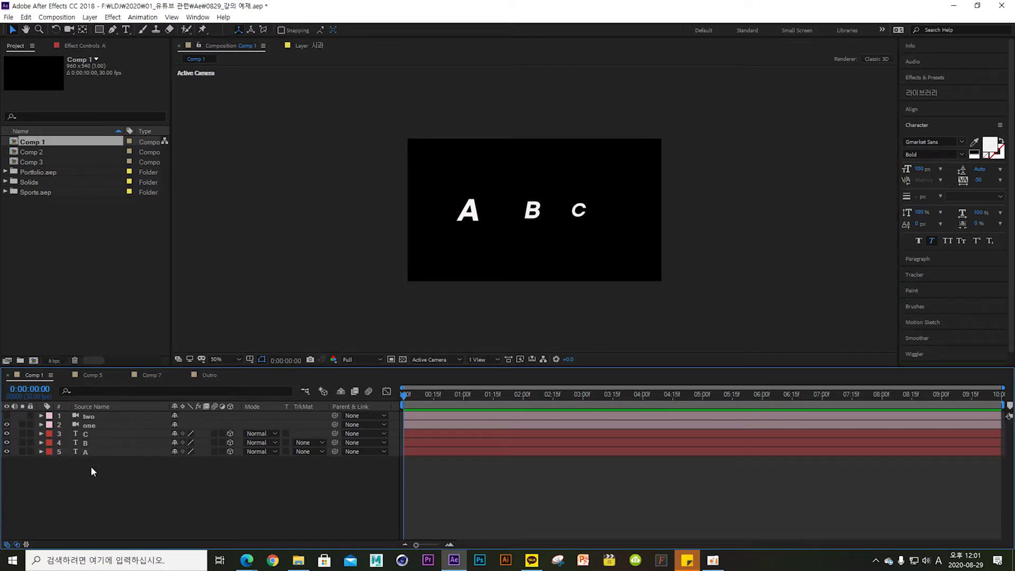
Step: Delete the camera layer "one" and create a new camera of type One-Node Camera
left_click(92, 428)
key("Delete")
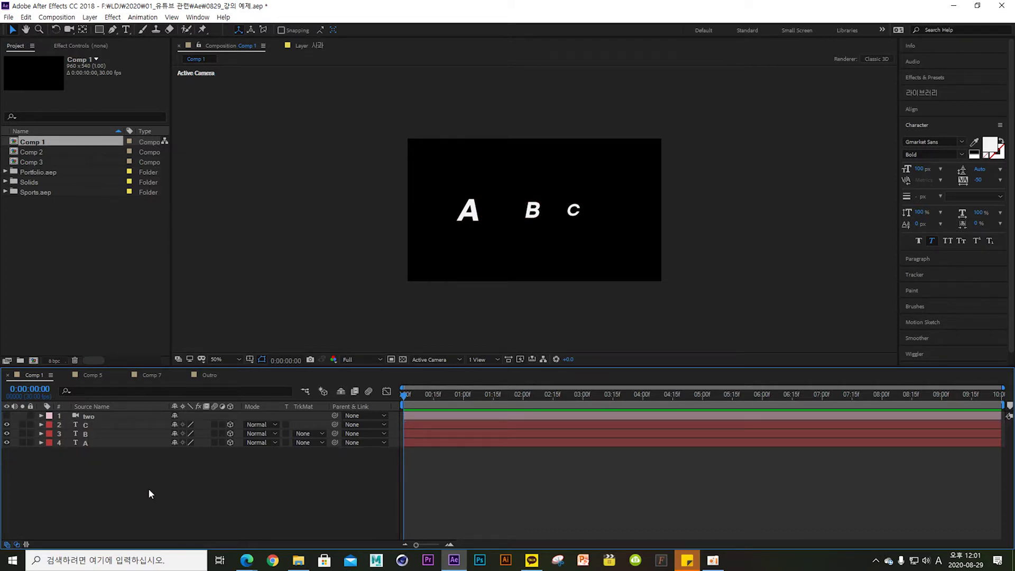
key("ctrl+alt+shift+c")
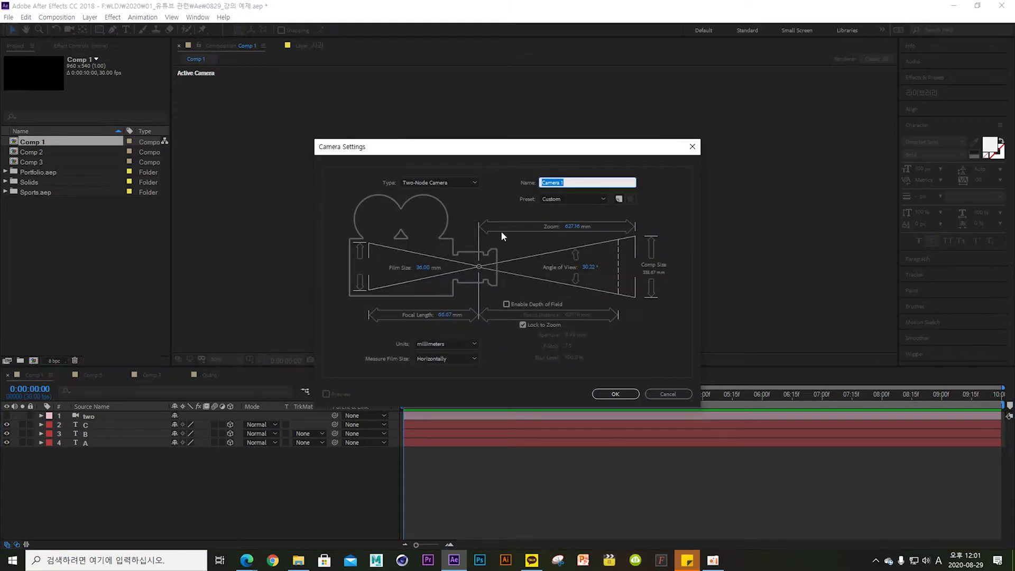
left_click(428, 182)
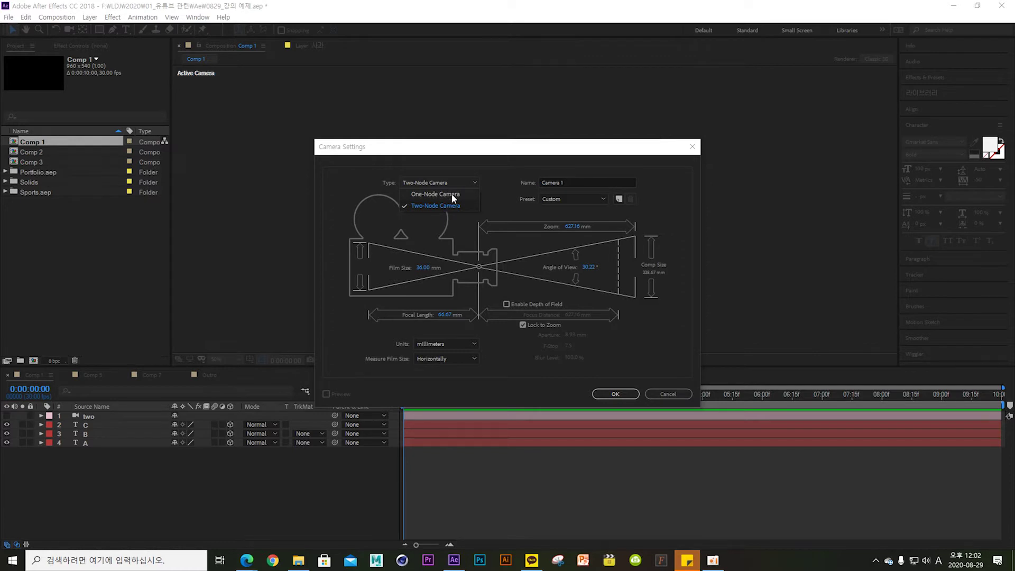
left_click(452, 193)
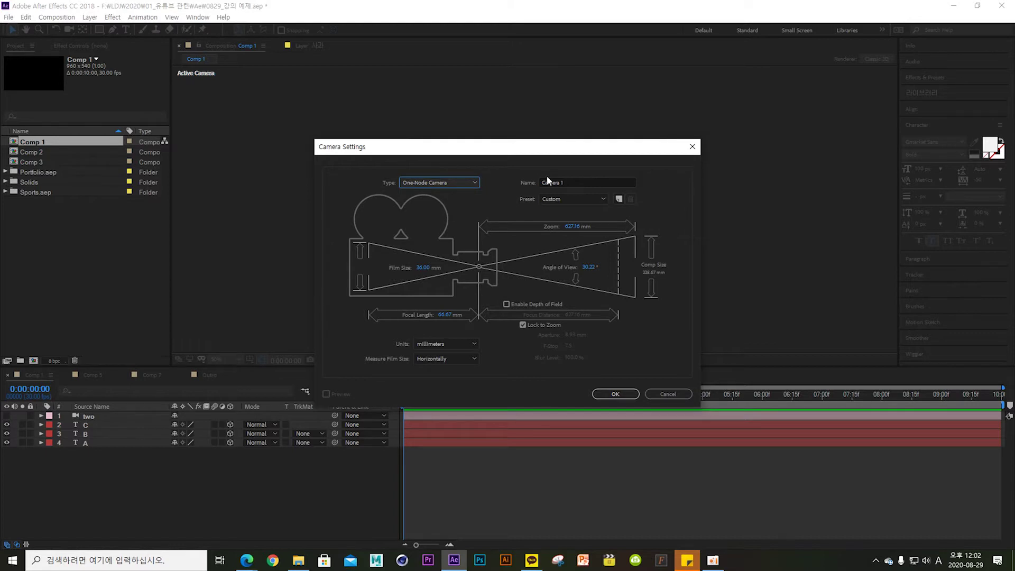
left_click(614, 393)
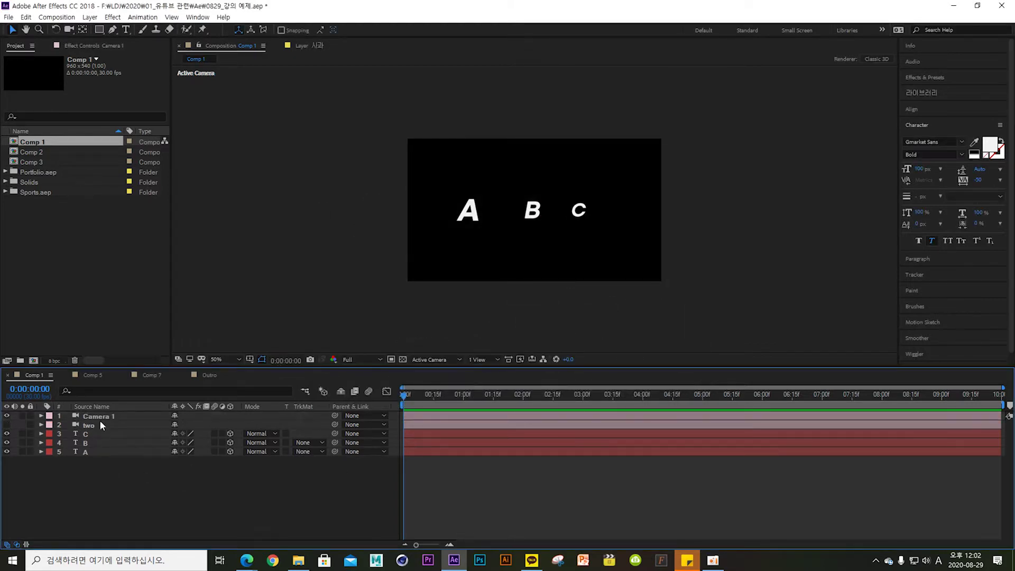
Step: Rename the new camera layer as "one" and place it below camera layer "two"
double_click(103, 417)
type("one")
key("Return")
left_click(127, 454)
left_click_drag(90, 416, 93, 429)
left_click(141, 490)
Step: Toggle the 3D layer switches of text layers A, B and C off and on, and undo the change
left_click(228, 443)
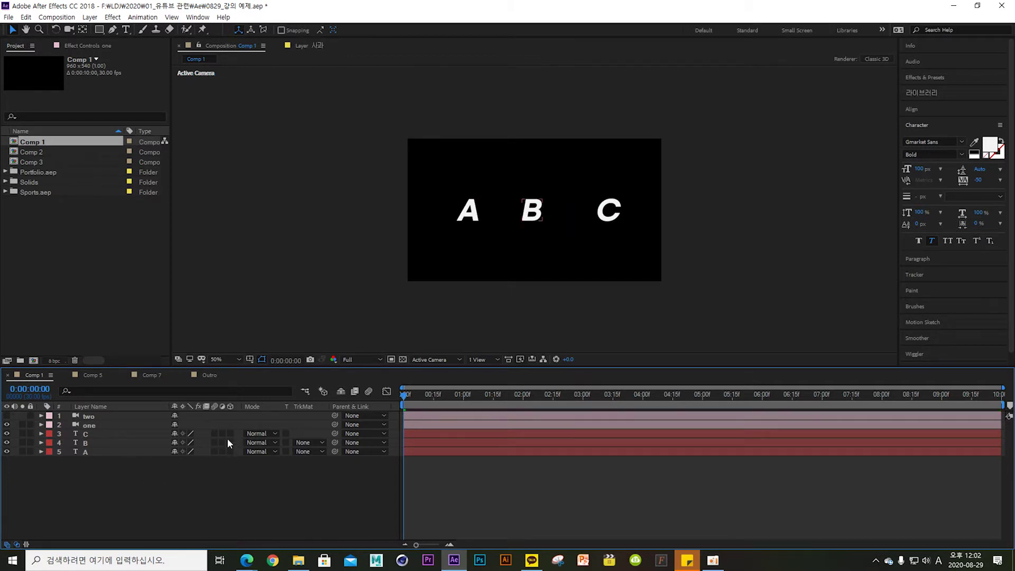
left_click_drag(230, 451, 230, 434)
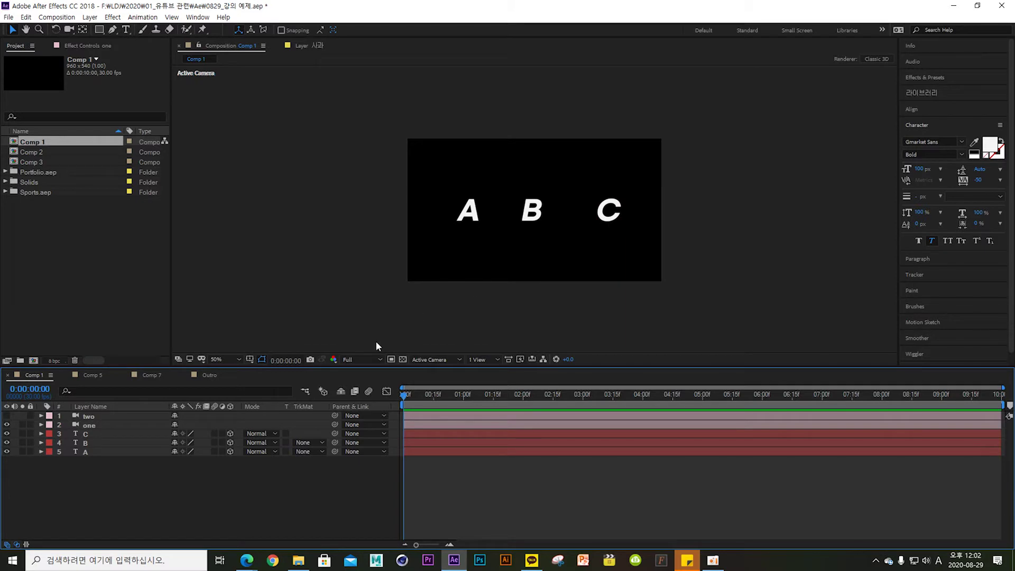
key("ctrl+z")
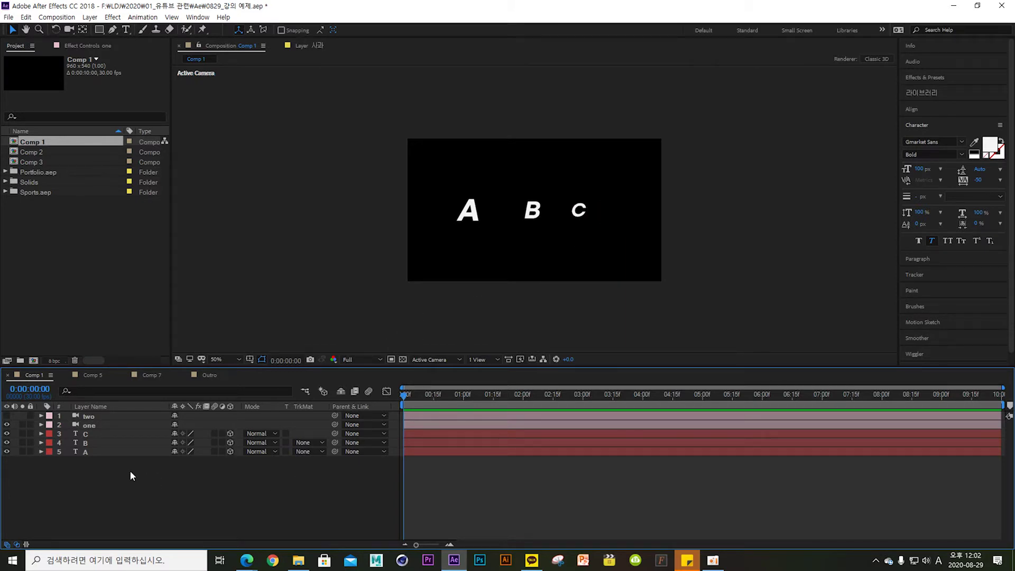
Step: Compare the Transform properties of cameras "one" and "two", including Point of Interest, and collapse camera "two"
left_click(42, 425)
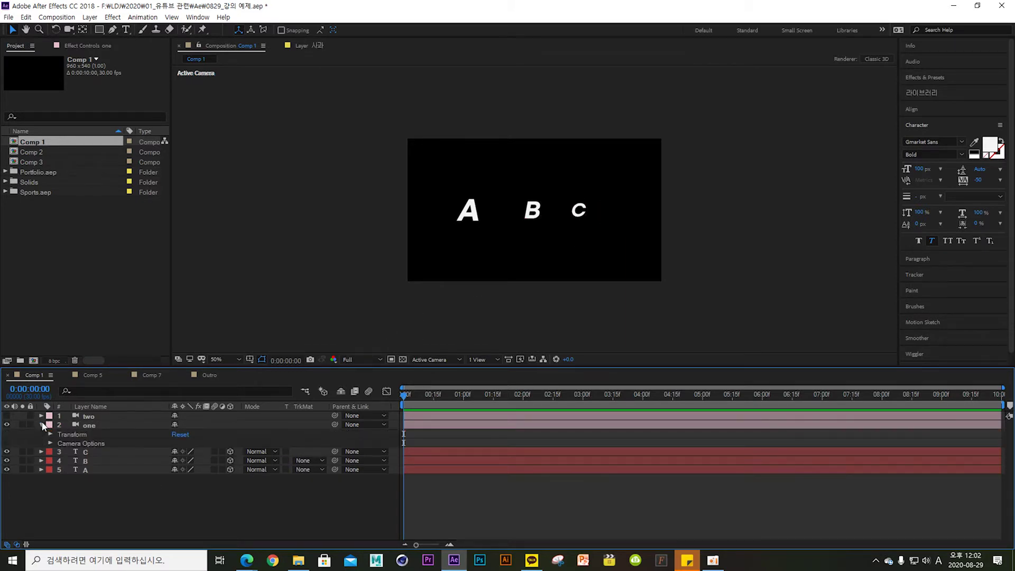
left_click(50, 435)
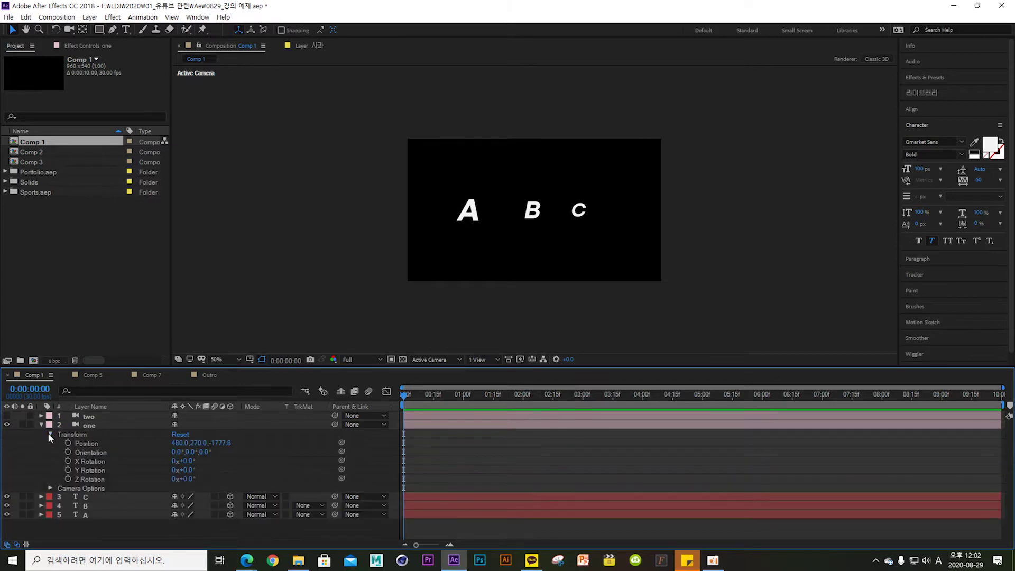
left_click(50, 434)
left_click(51, 435)
left_click(42, 416)
left_click_drag(105, 368, 109, 316)
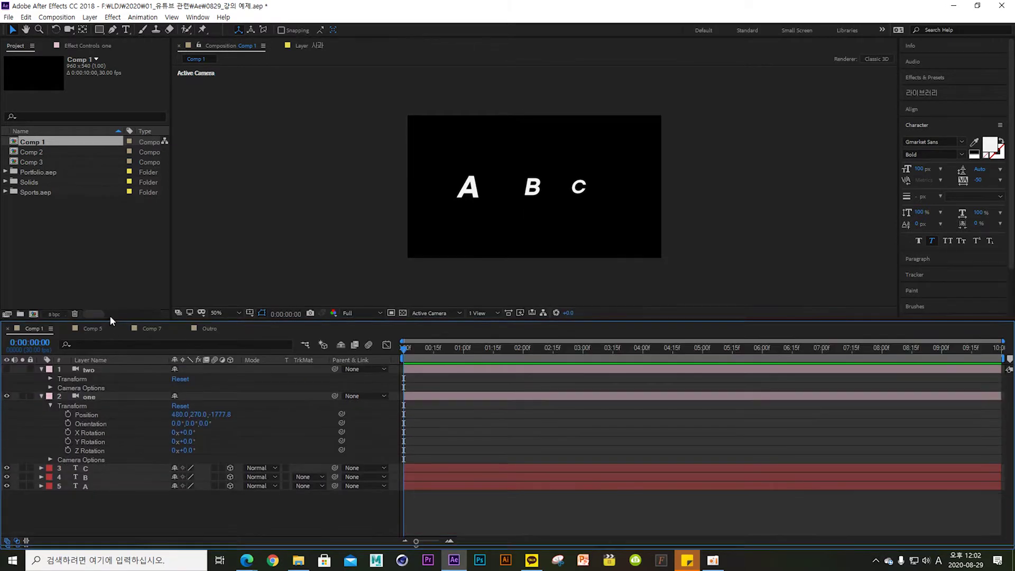
left_click(50, 374)
left_click(82, 383)
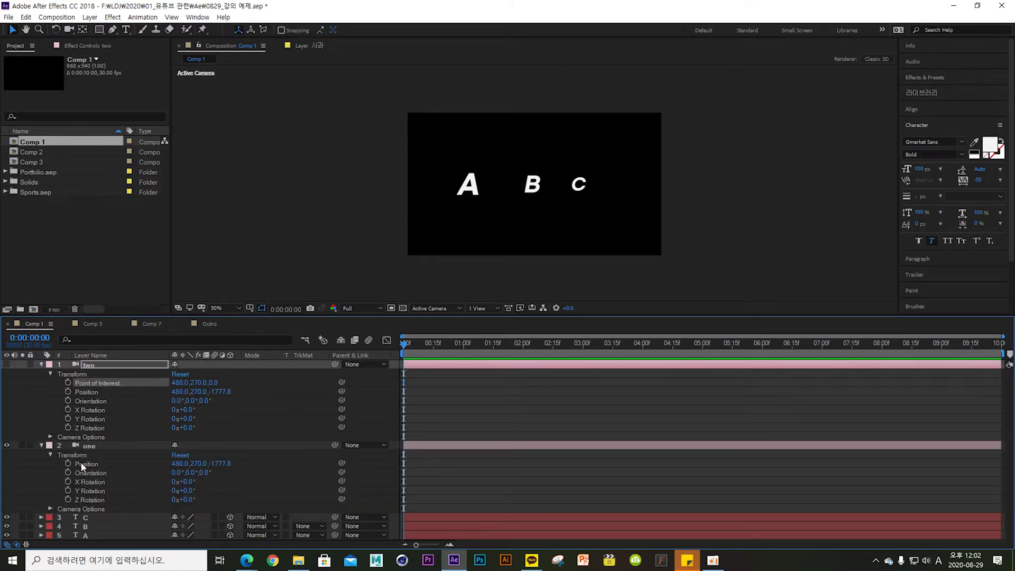
left_click(41, 364)
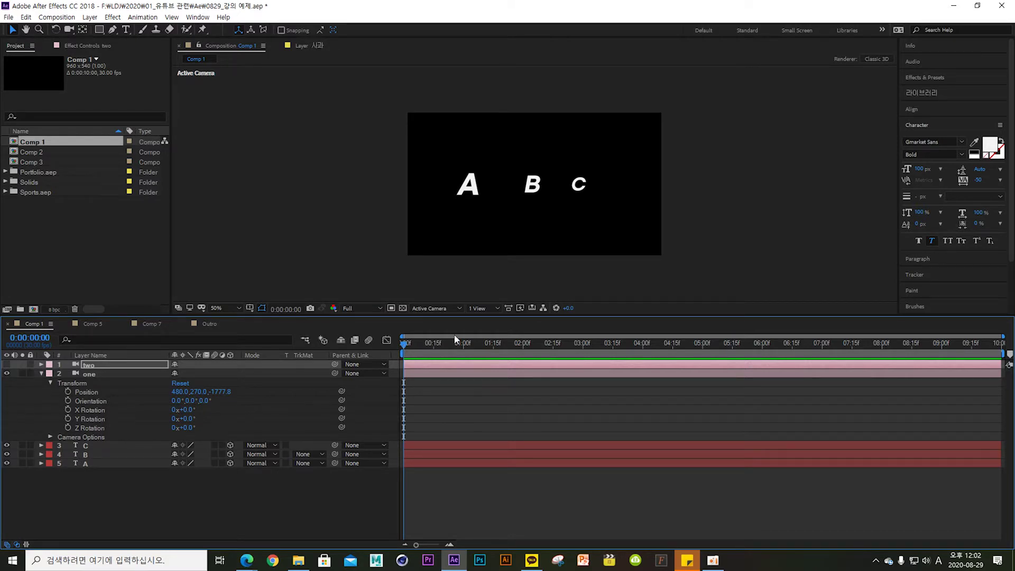
Step: Show the composition in two views and frame the whole camera in the Top view
left_click(480, 309)
left_click(494, 341)
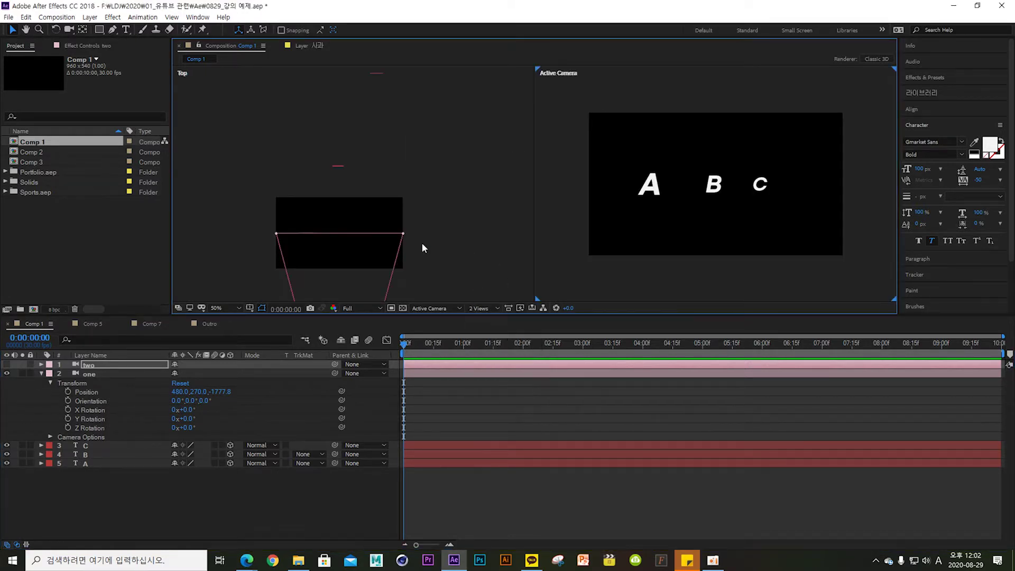
left_click_drag(375, 252, 403, 170)
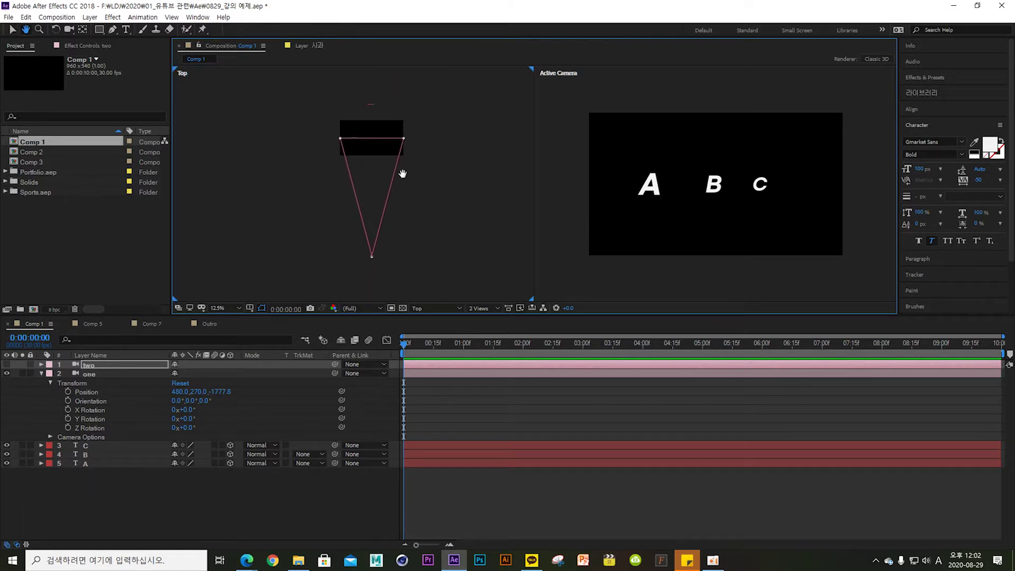
Step: Try out Orientation and X Rotation changes on camera "one" and undo them
left_click_drag(180, 397, 70, 396)
key("ctrl+z")
key("ctrl+z")
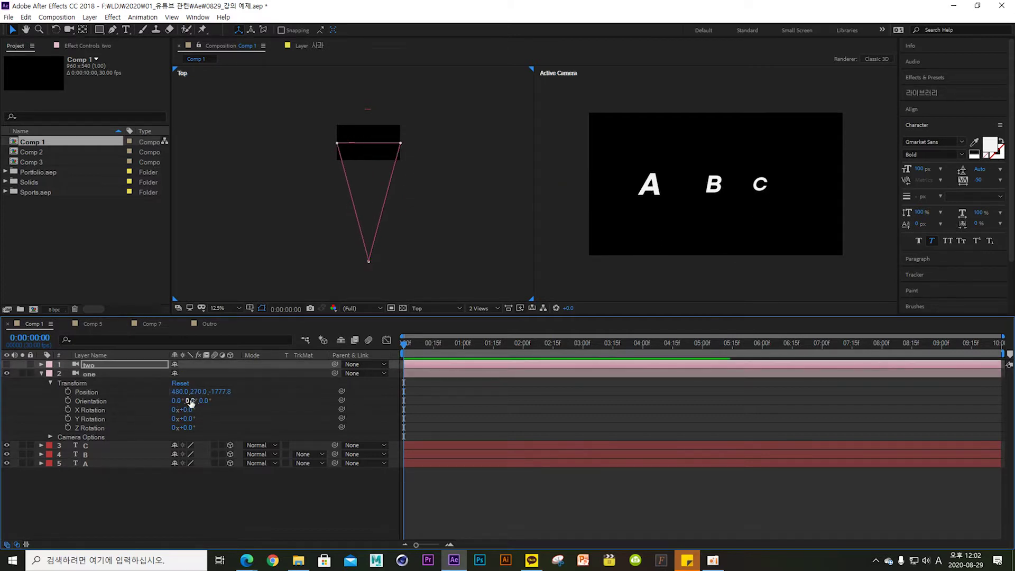
left_click_drag(176, 400, 139, 410)
key("ctrl+z")
key("ctrl+z")
key("ctrl+z")
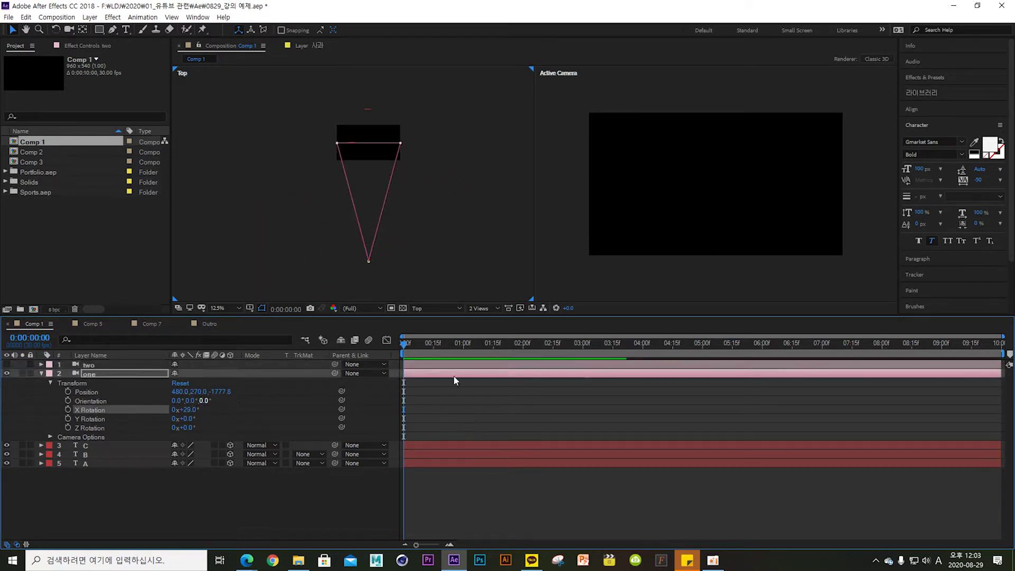
left_click(240, 514)
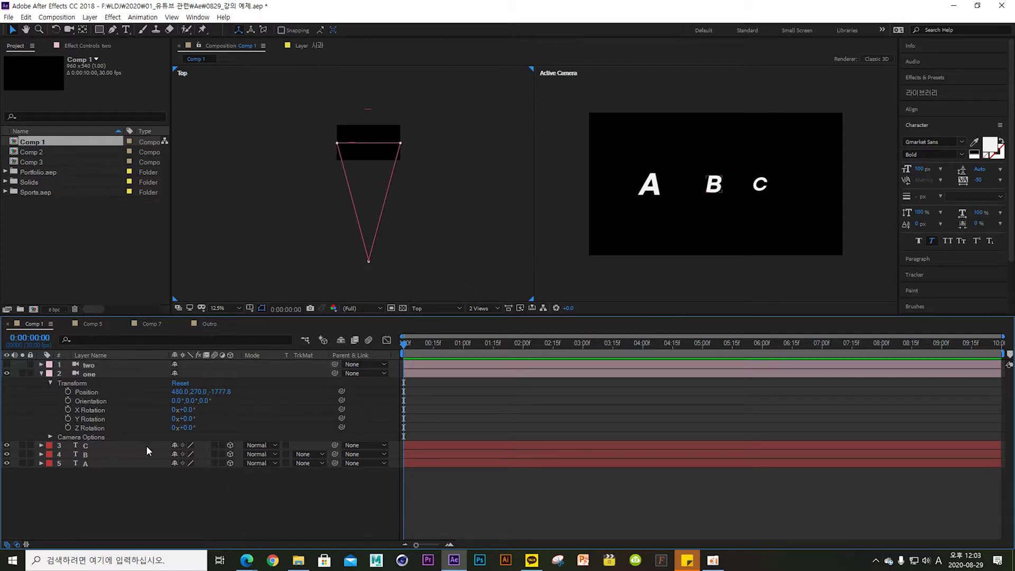
Step: Collapse the Transform properties of camera "one" and examine its Camera Options, including Zoom and Depth of Field
left_click(50, 382)
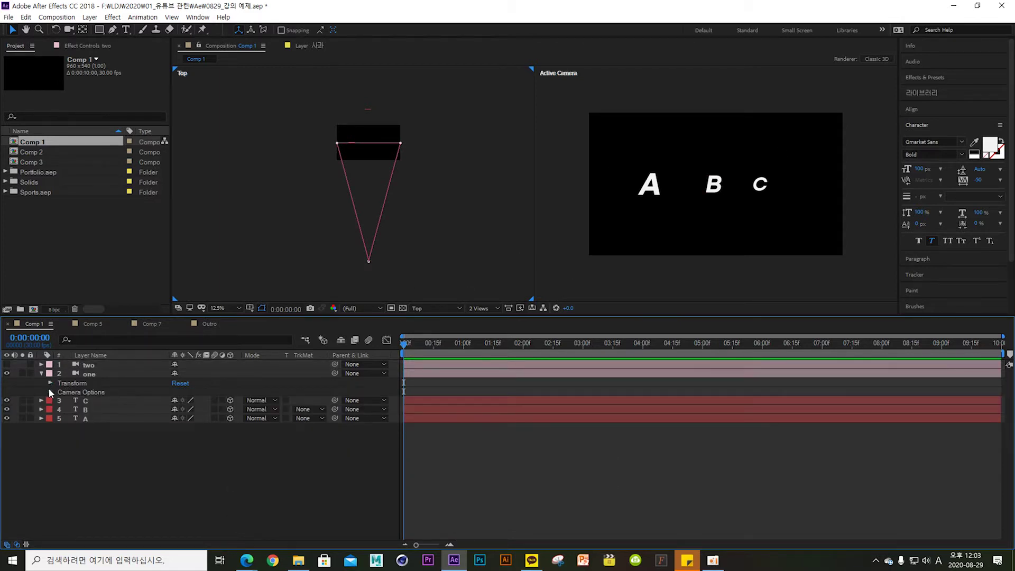
left_click(50, 392)
left_click(184, 402)
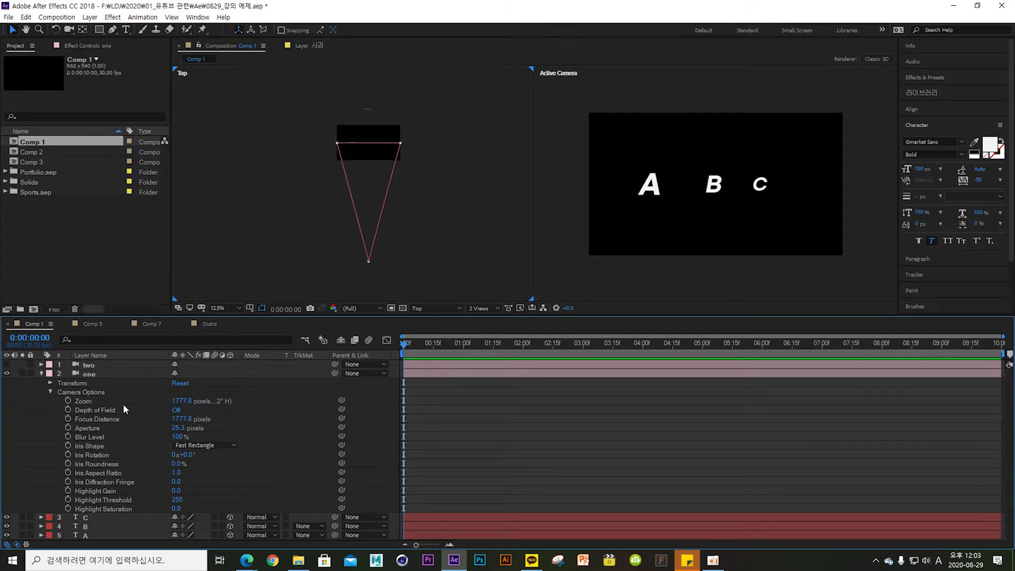
left_click(82, 402)
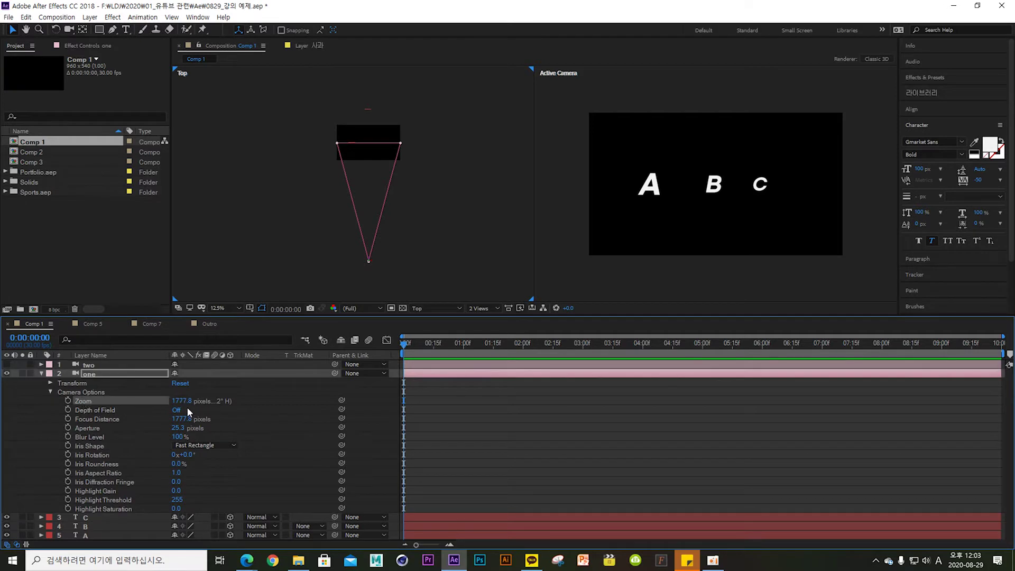
left_click_drag(183, 402, 158, 434)
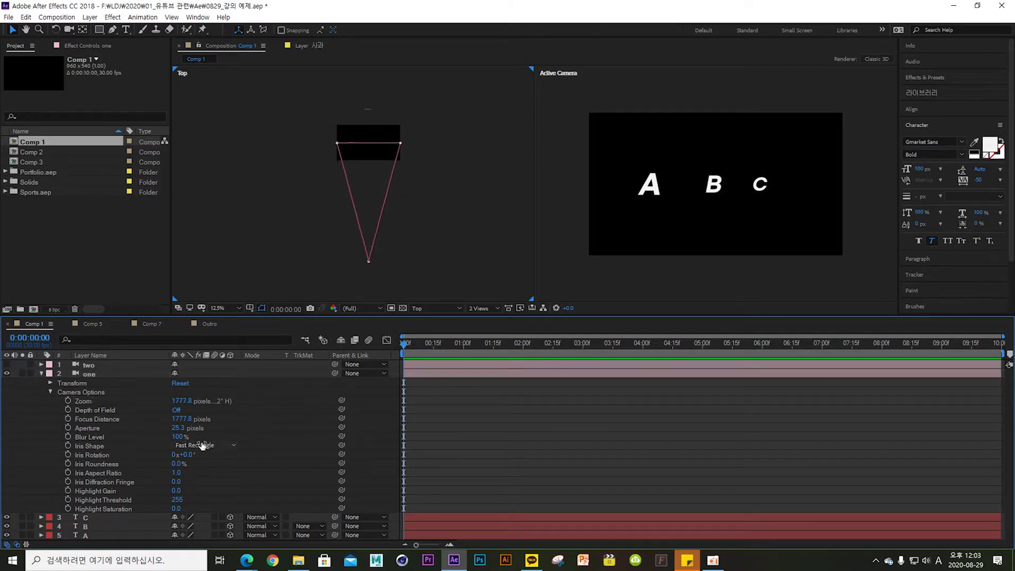
left_click(103, 413)
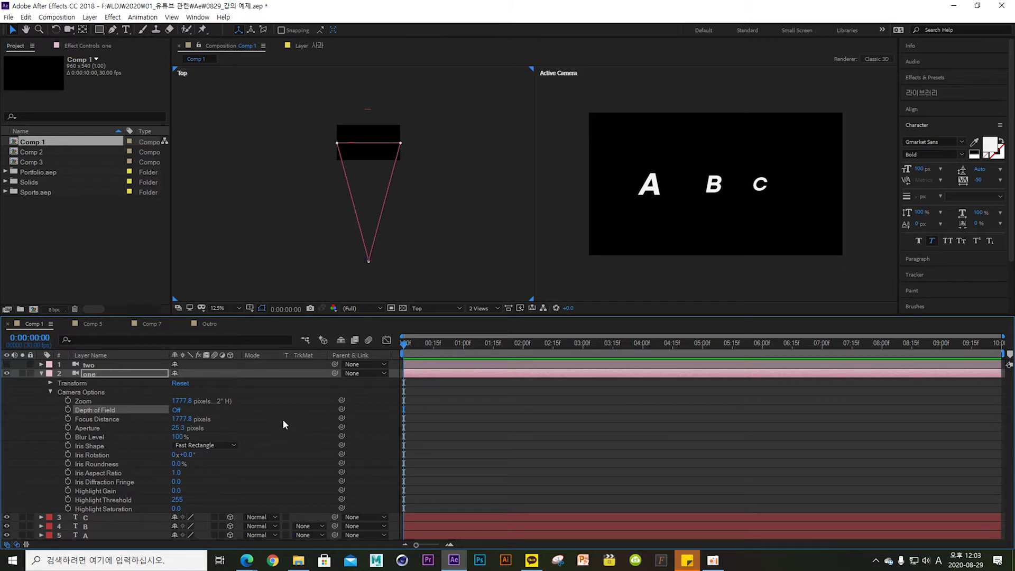
Step: Turn on Depth of Field for camera "one", try out a Focus Distance change and undo it
left_click(176, 410)
left_click_drag(188, 420, 166, 434)
key("ctrl+z")
Step: Locate the text layers in the Top view and set camera "one"'s Focus Distance to 2286.8 pixels, at the depth of text B
left_click_drag(393, 198, 383, 247)
scroll(390, 204, "up", 2)
left_click_drag(391, 204, 392, 177)
key("v")
left_click(329, 257)
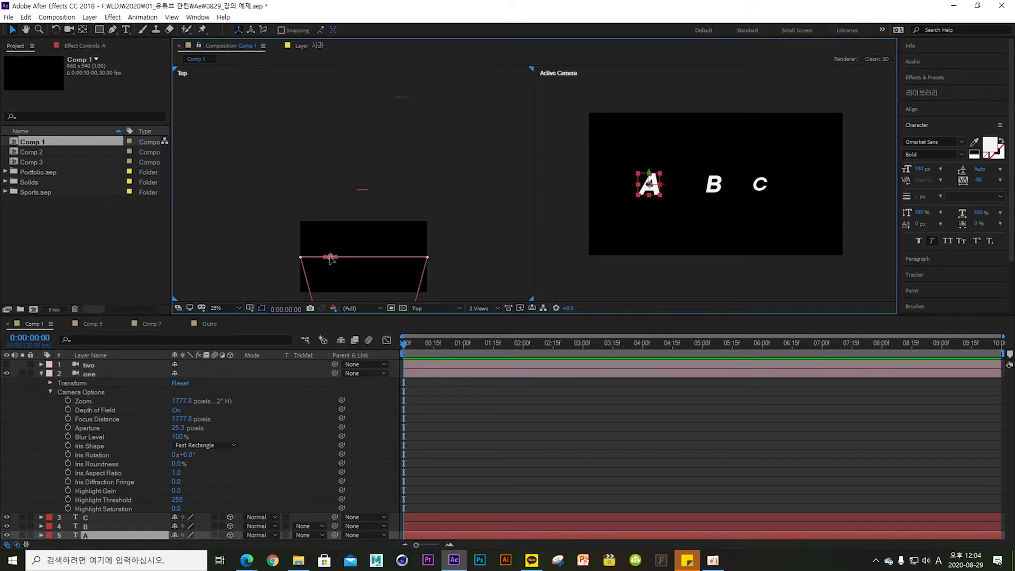
left_click(360, 205)
left_click(256, 436)
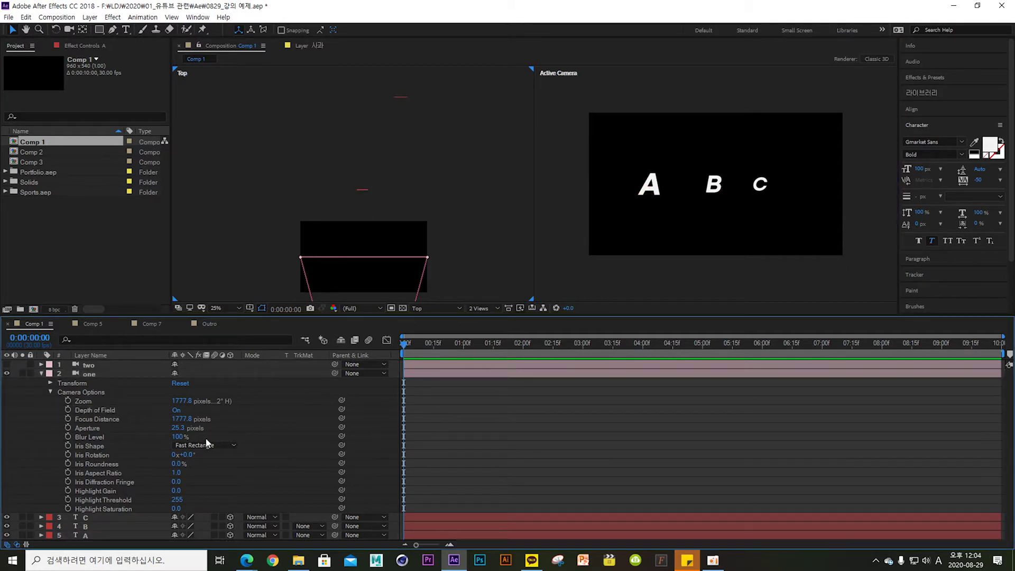
left_click(99, 418)
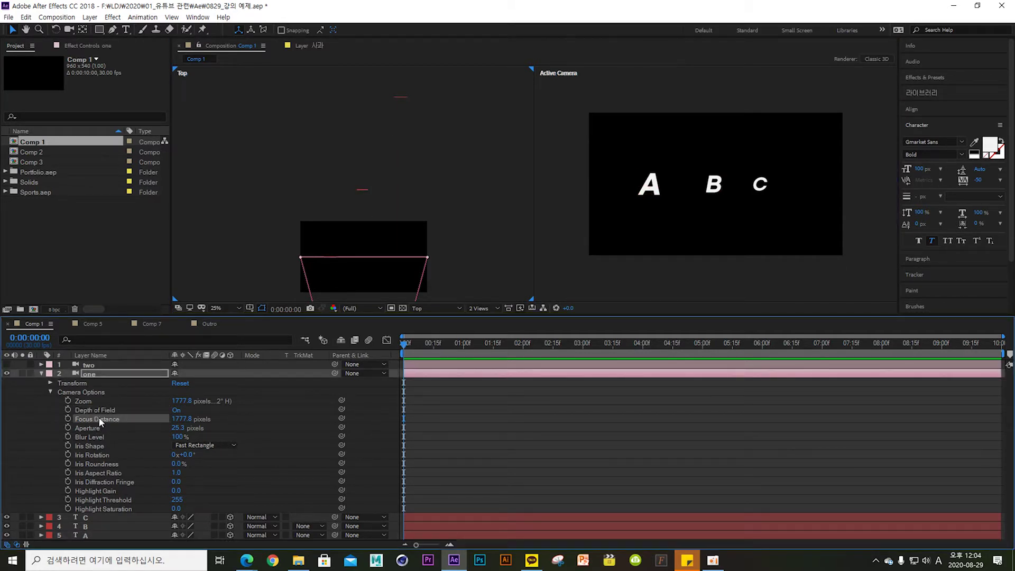
left_click_drag(174, 423, 432, 401)
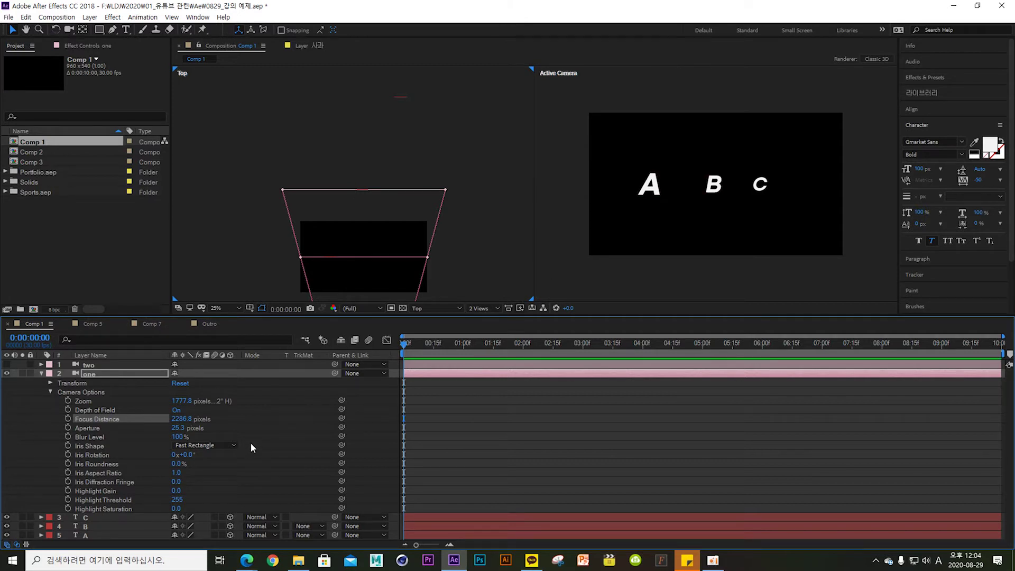
Step: Try out an Aperture of 778.3 pixels and a Blur Level of 170% on camera "one", undoing the blur change
left_click(81, 428)
left_click(97, 438)
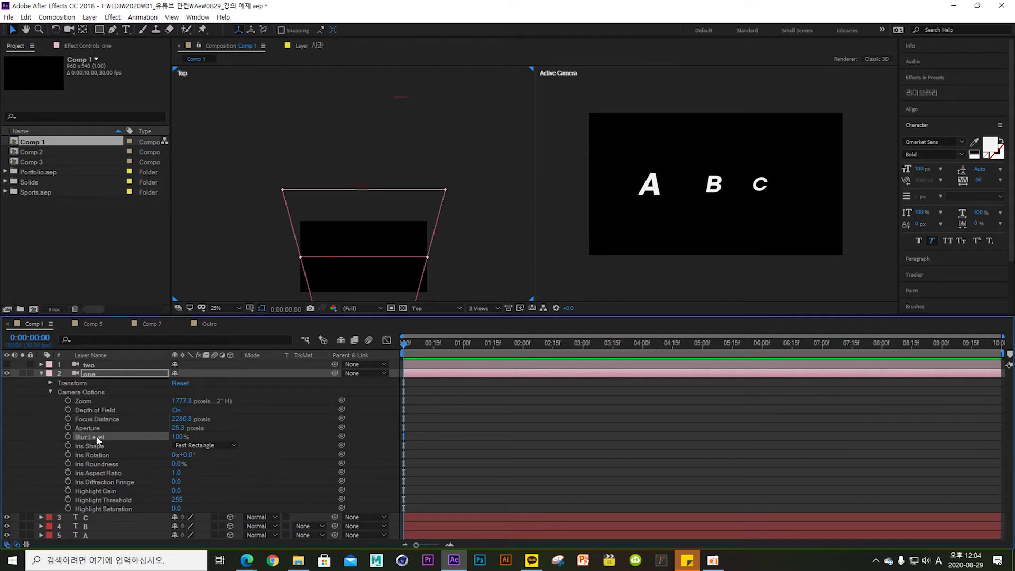
left_click_drag(177, 429, 577, 429)
left_click_drag(183, 433, 232, 452)
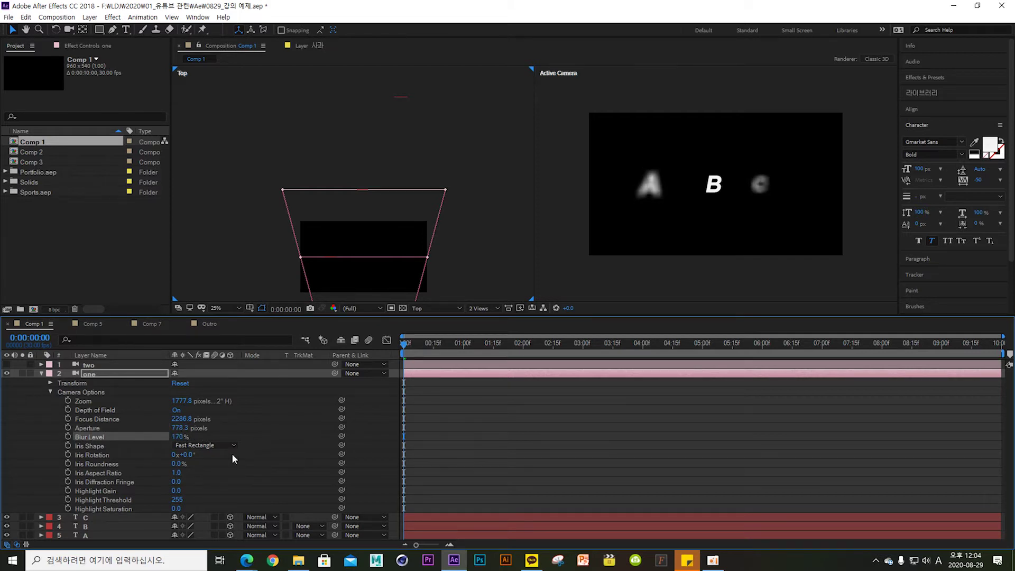
key("ctrl+z")
Step: Try different Aperture amounts on camera "one" and set the Aperture to 800 pixels
left_click_drag(183, 429, 124, 447)
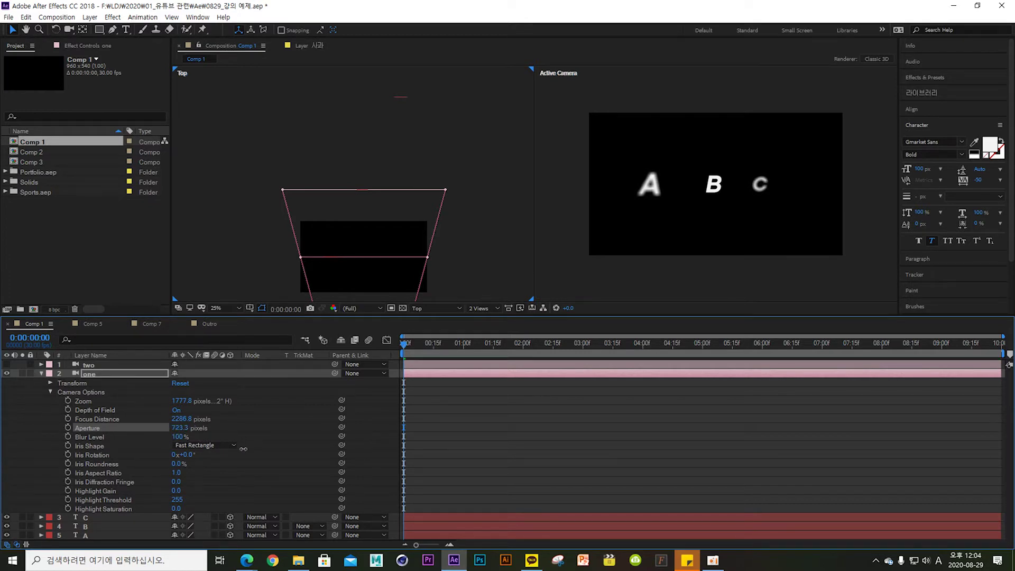
left_click_drag(187, 463, 278, 461)
left_click_drag(178, 436, 253, 449)
mouse_move(182, 434)
left_mouse_down()
mouse_move(257, 432)
mouse_move(225, 441)
mouse_move(176, 432)
left_mouse_up()
left_click(176, 433)
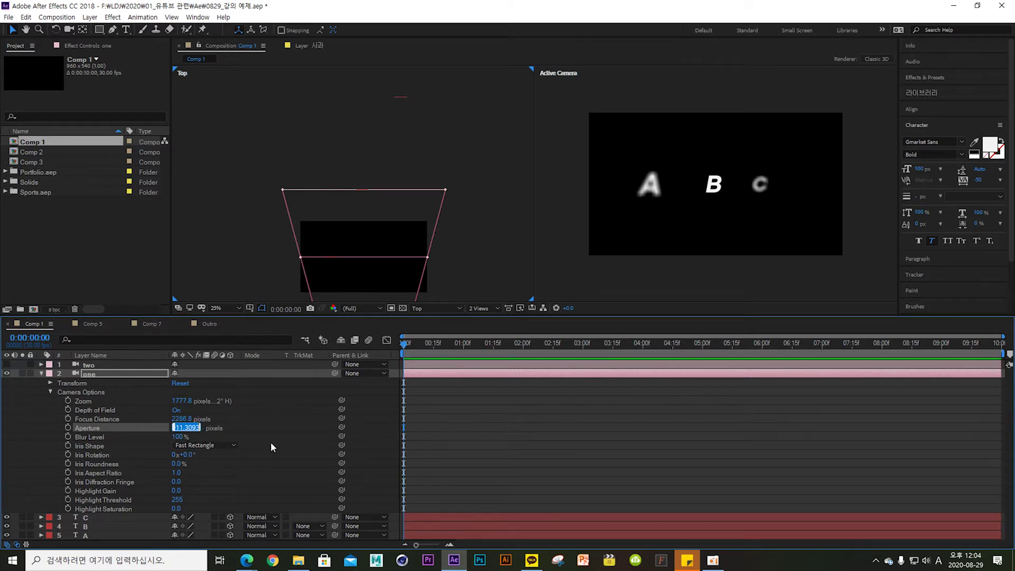
type("800")
key("Return")
Step: Move camera "one"'s focus to the depth of text C, return the Focus Distance to 1777.8 pixels at text A, and collapse the layer
left_click(100, 418)
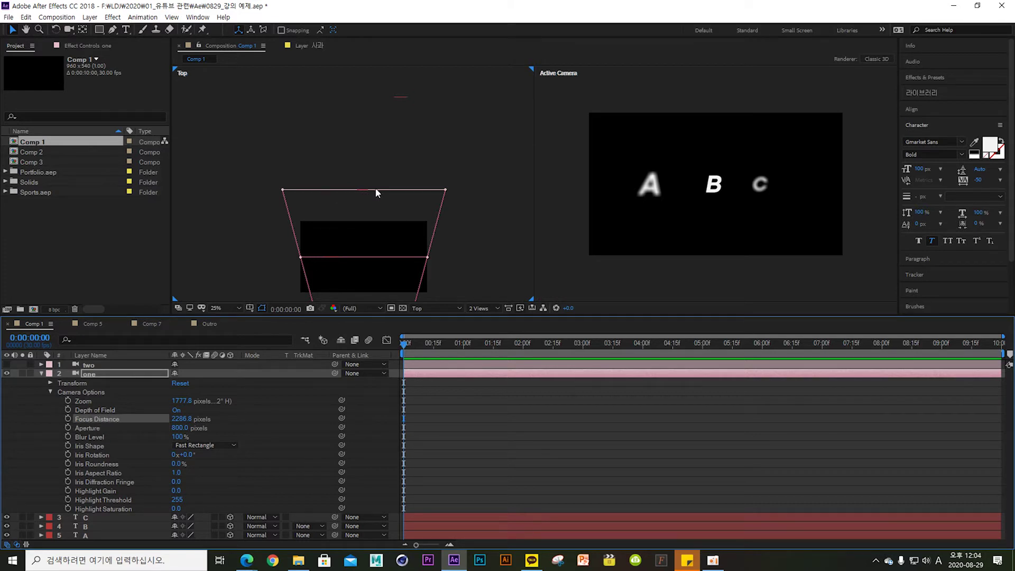
scroll(714, 188, "up", 4)
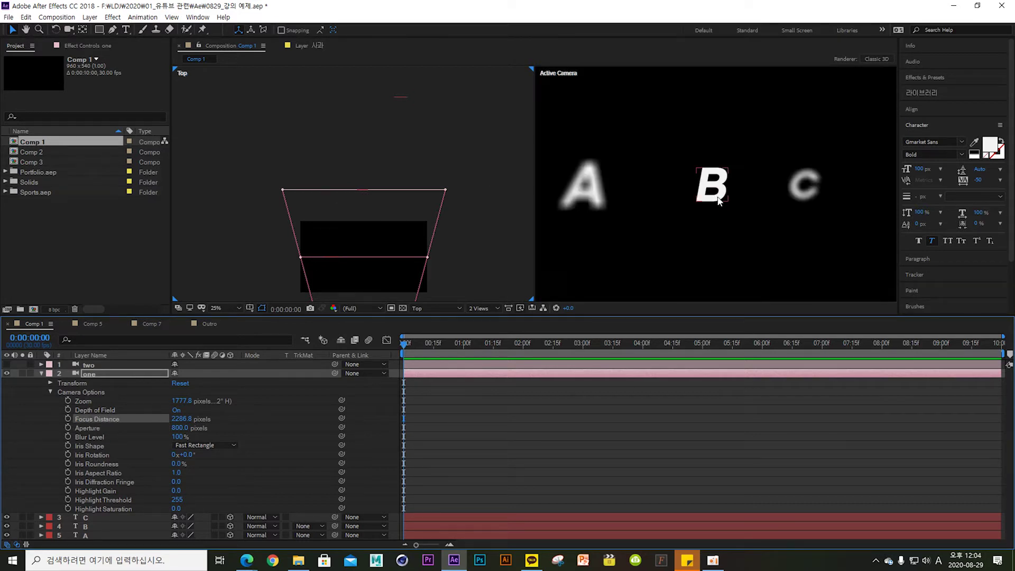
key("v")
left_click_drag(207, 419, 525, 395)
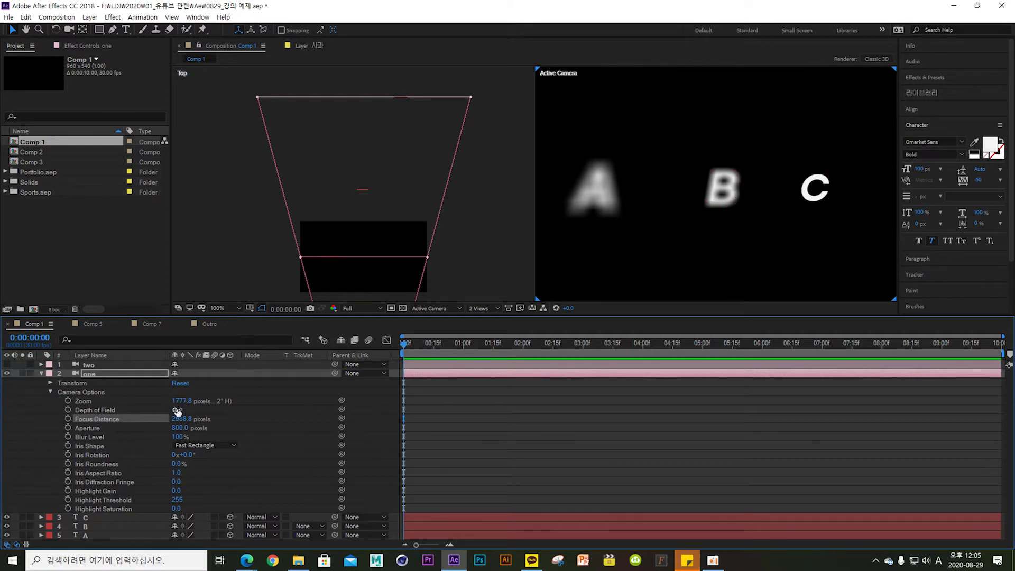
left_click_drag(186, 420, 135, 426)
left_click(272, 150)
left_click_drag(183, 419, 142, 421)
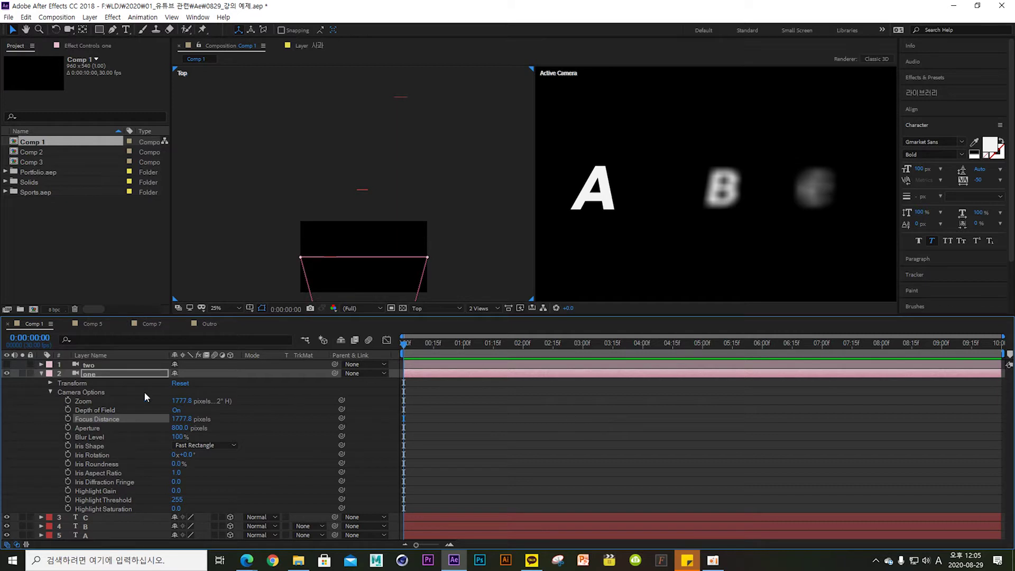
left_click(42, 374)
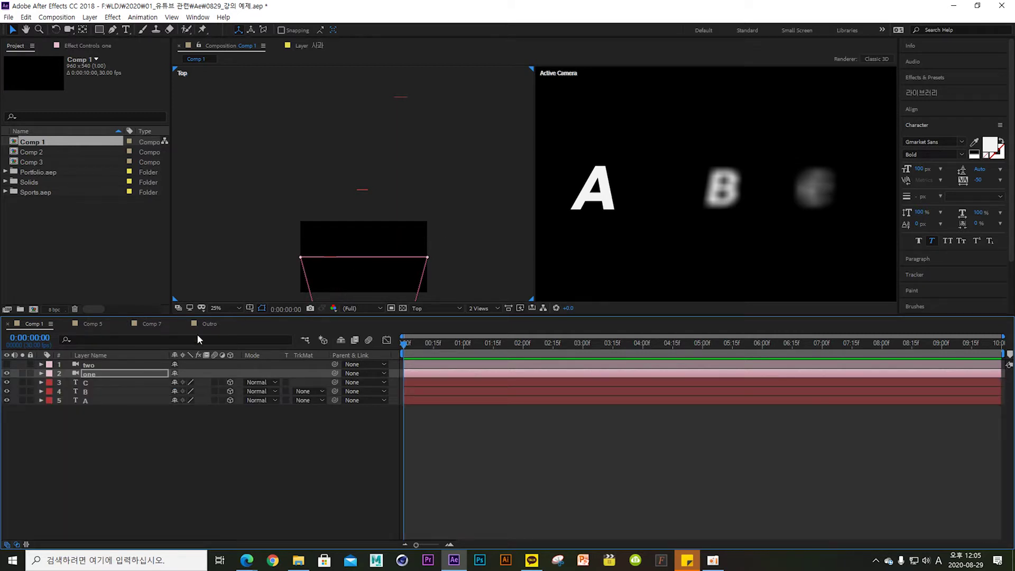
Step: Try moving text A farther from the camera in the Top view and undo the move
left_click(330, 257)
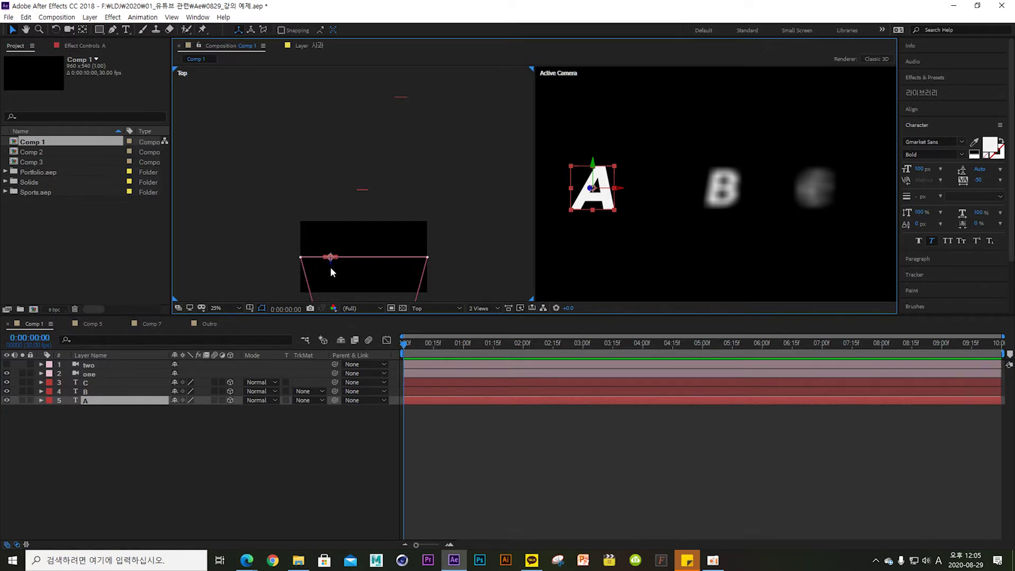
left_click_drag(331, 259, 348, 112)
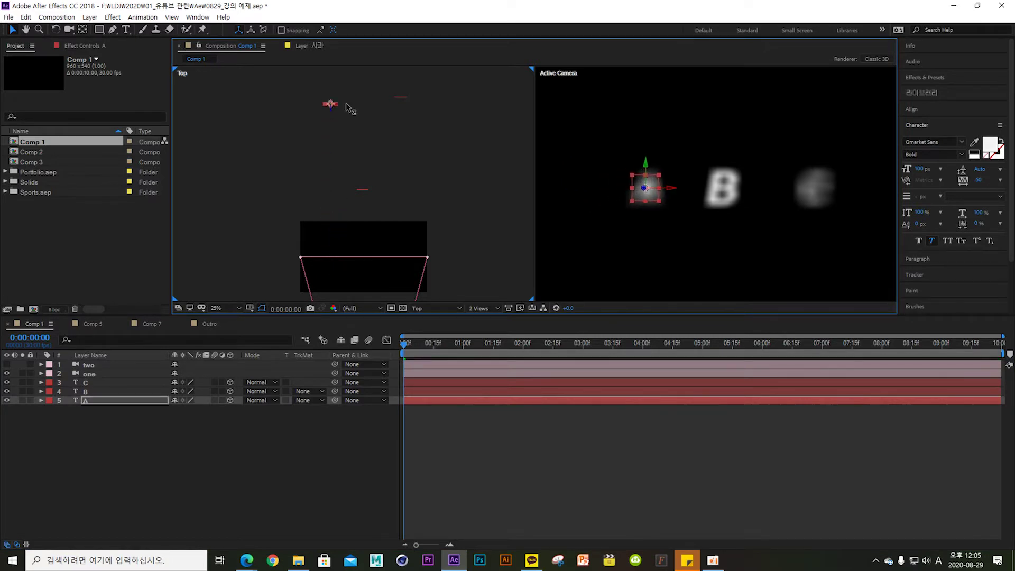
key("ctrl+z")
left_click(113, 476)
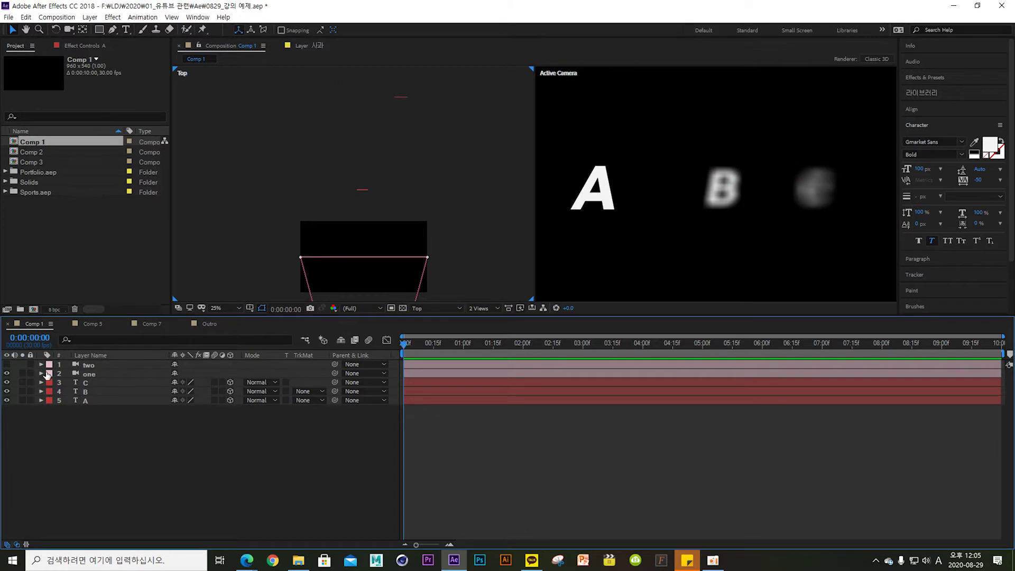
Step: Hide camera "one", show camera "two" and expand its Transform and Camera Options properties
left_click(42, 374)
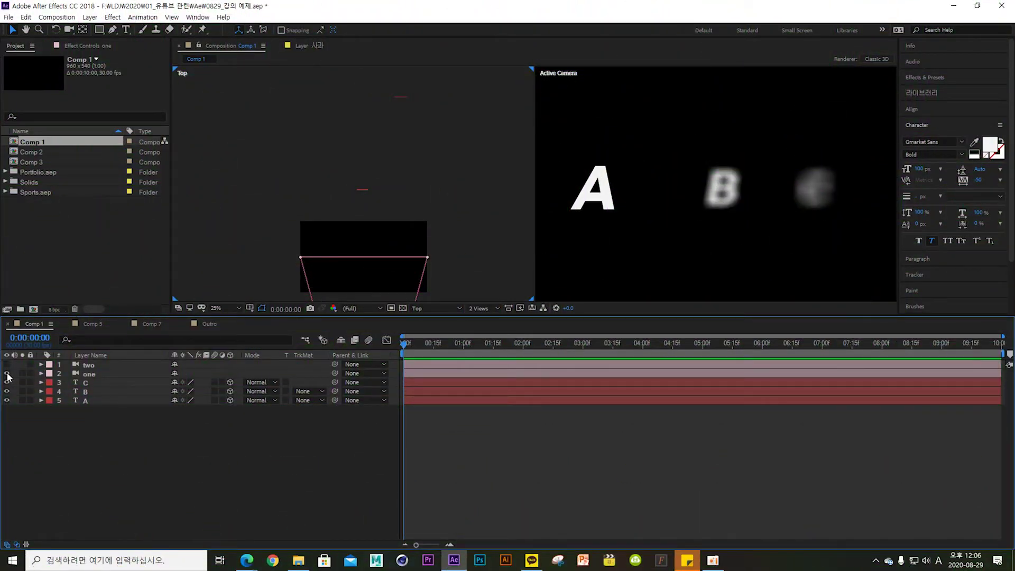
left_click(7, 370)
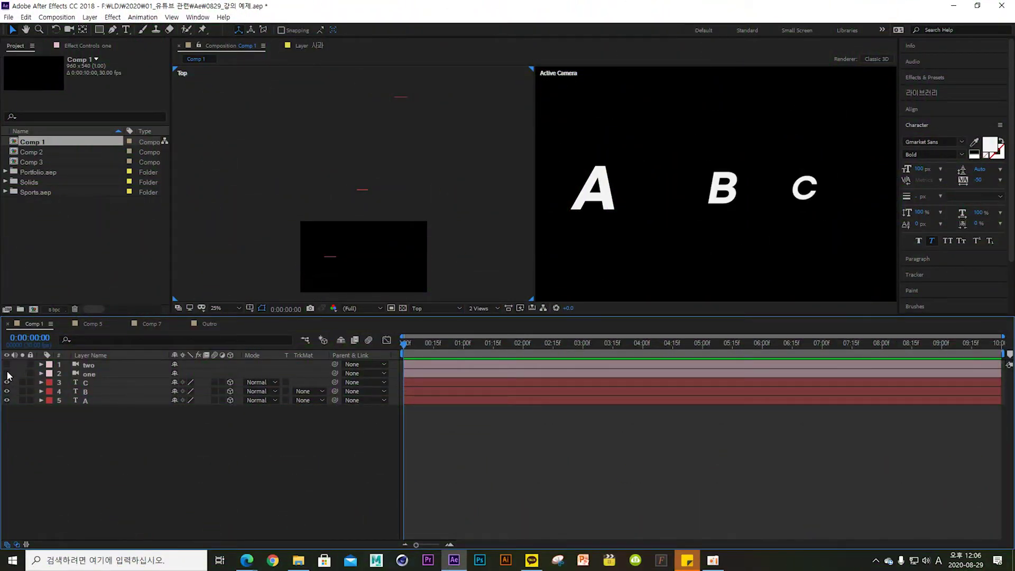
left_click(7, 364)
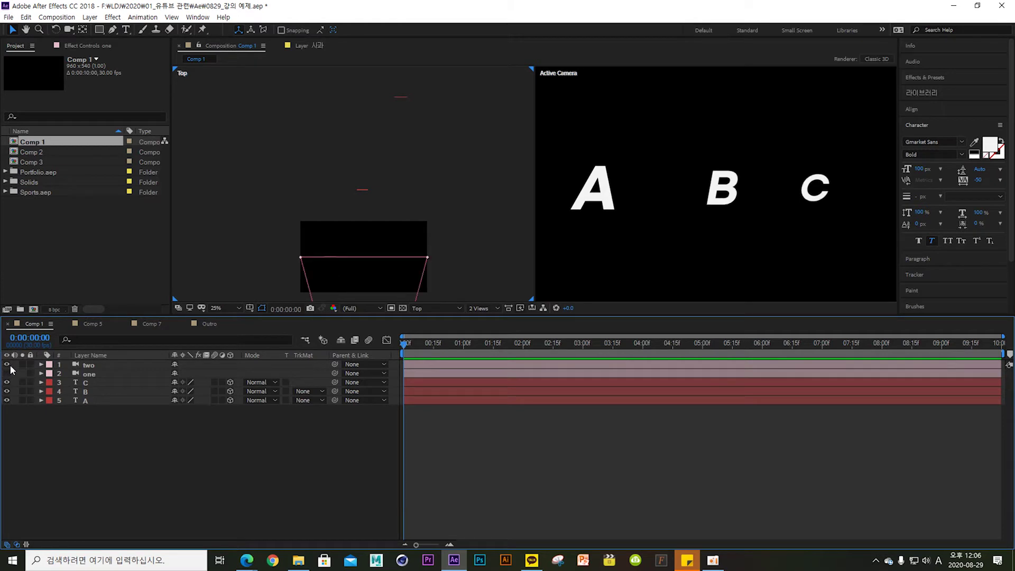
left_click(41, 365)
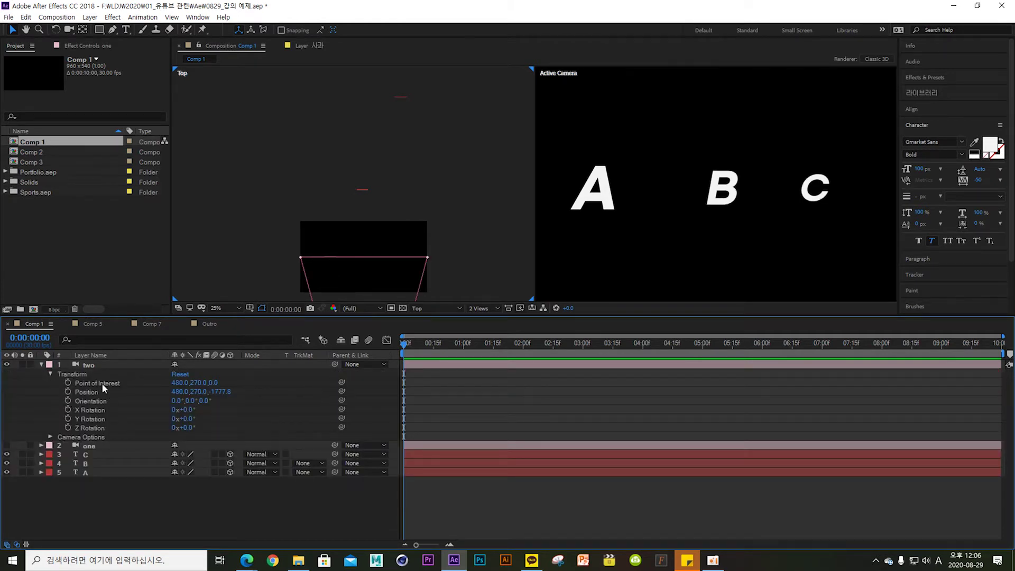
left_click(50, 437)
scroll(91, 435, "down", 2)
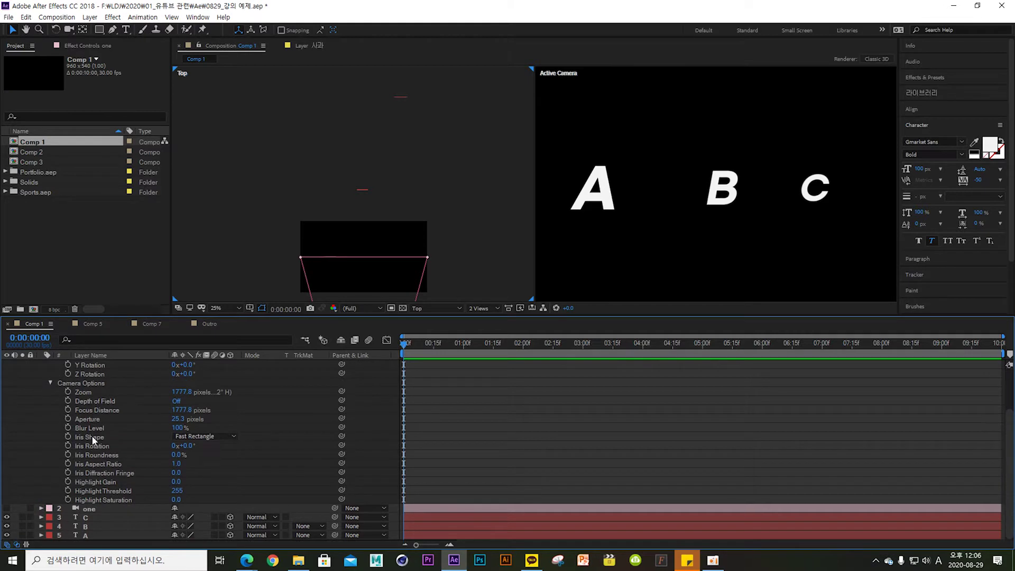
Step: Undo a trial Zoom change on camera "two", turn on its Depth of Field and set its Aperture to 800 pixels
left_click_drag(182, 392, 214, 397)
key("ctrl+z")
left_click(176, 401)
left_click(180, 419)
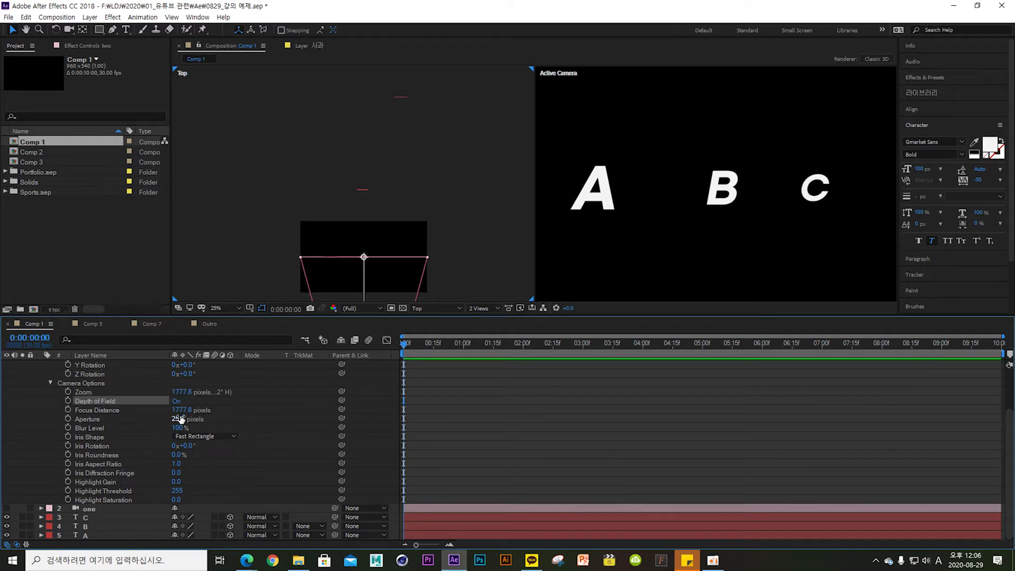
type("800")
key("Return")
left_click(252, 436)
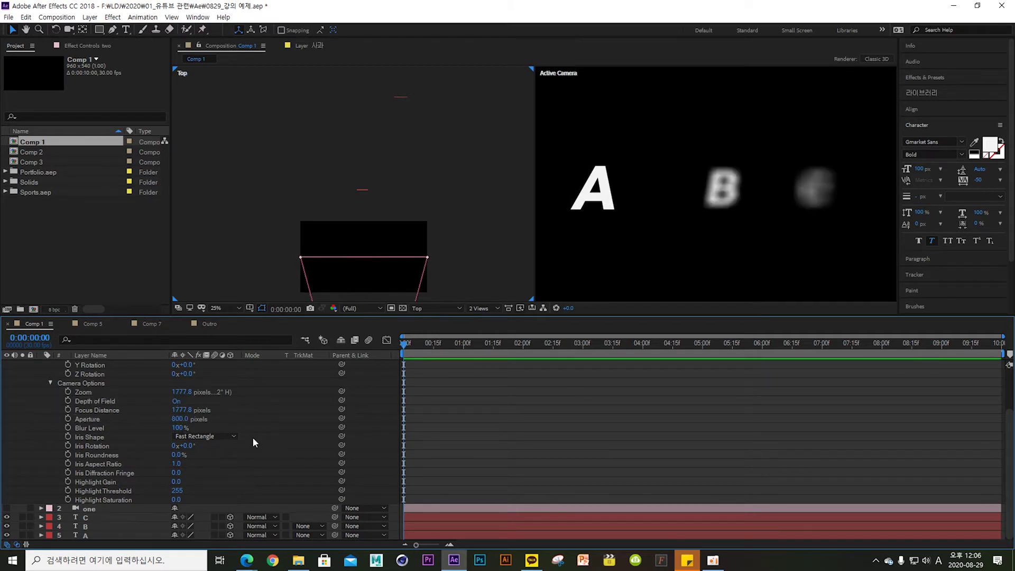
Step: Enlarge the timeline, collapse both cameras' Camera Options and compare their expanded Transform properties
left_click_drag(239, 321, 240, 276)
scroll(51, 392, "up", 1)
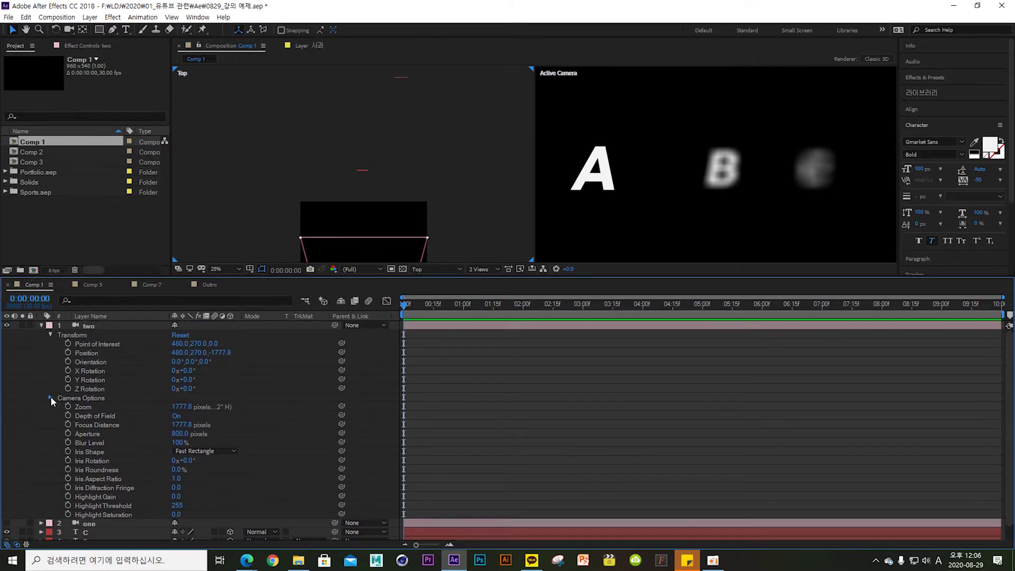
left_click(49, 397)
left_click(41, 406)
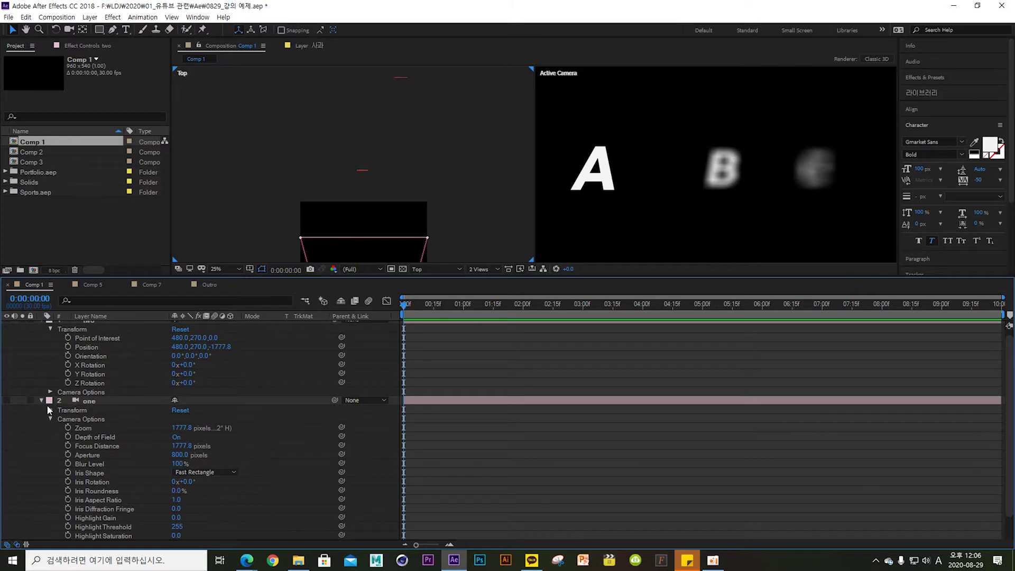
left_click(50, 419)
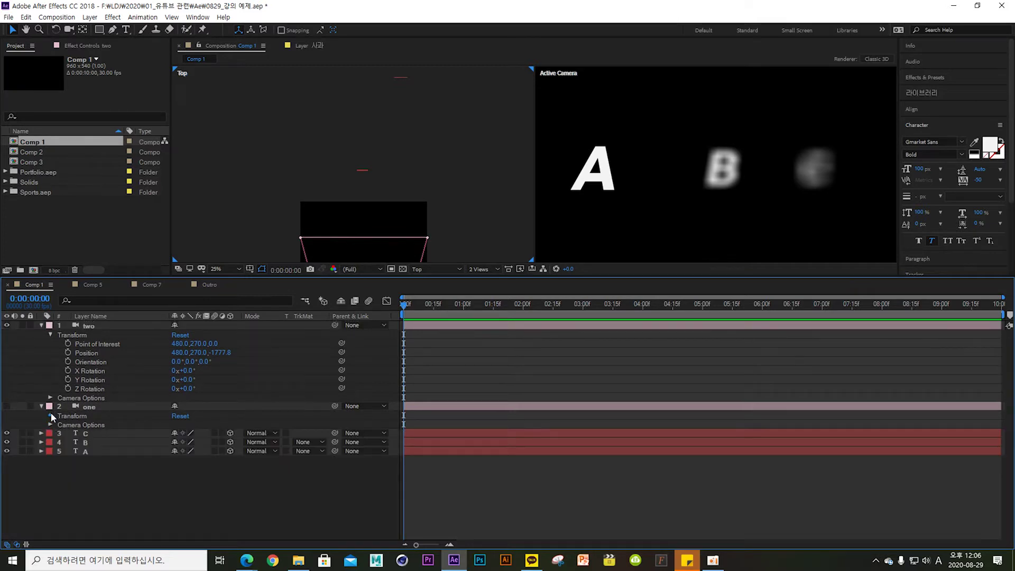
left_click(50, 415)
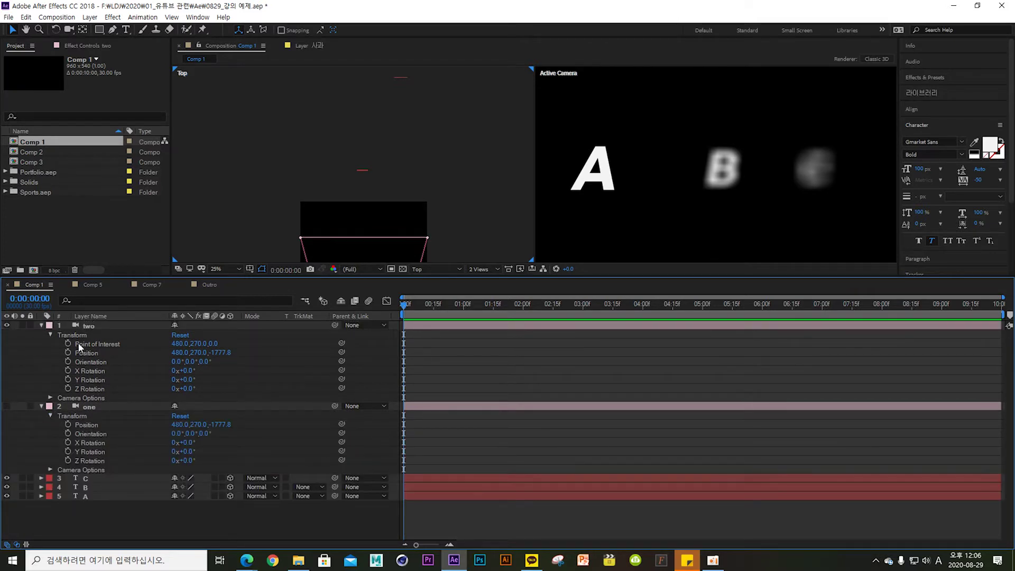
Step: Hide camera "two", show camera "one" and reset its Transform properties
scroll(370, 217, "down", 2)
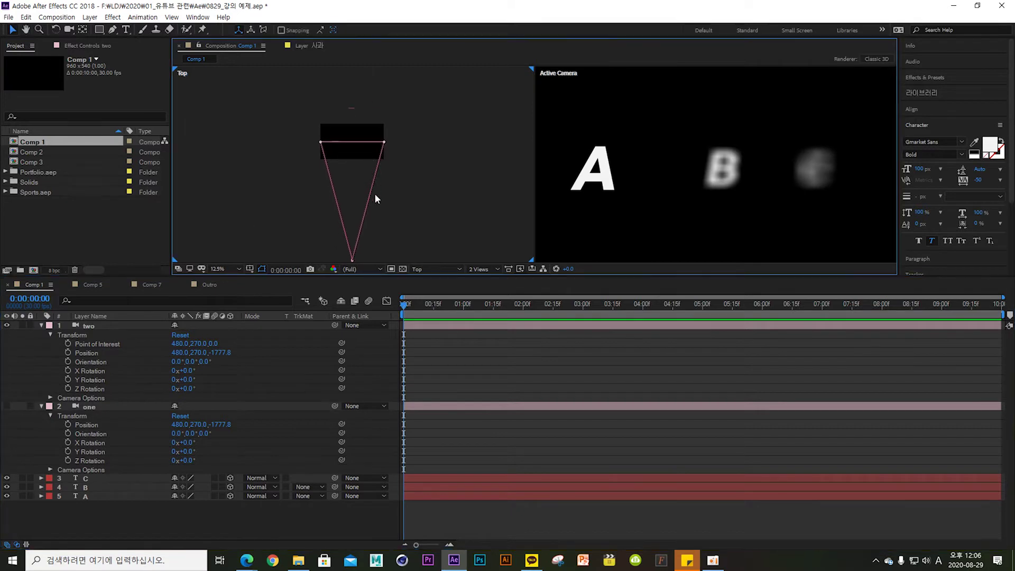
left_click(85, 408)
left_click(6, 325)
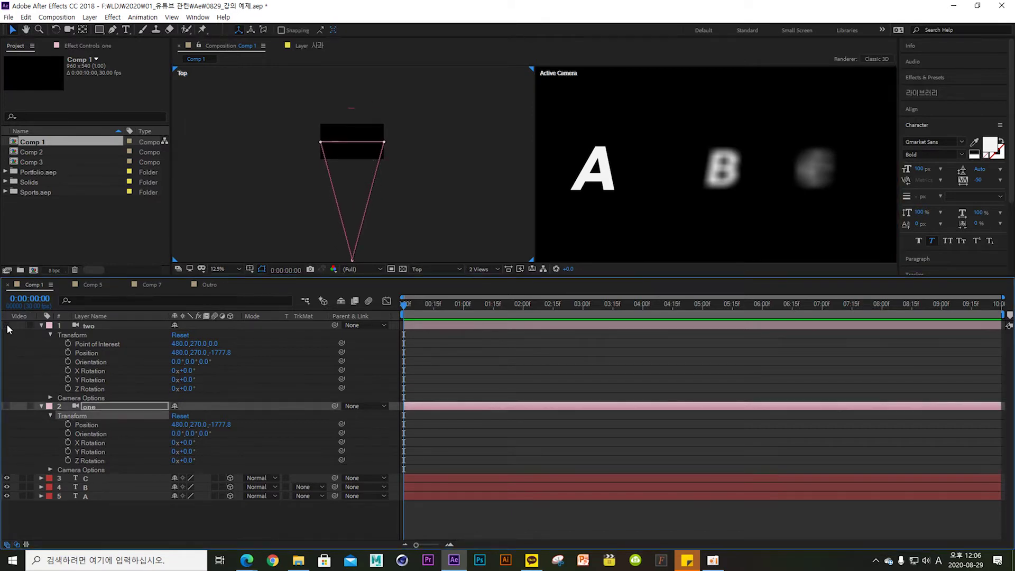
left_click(7, 406)
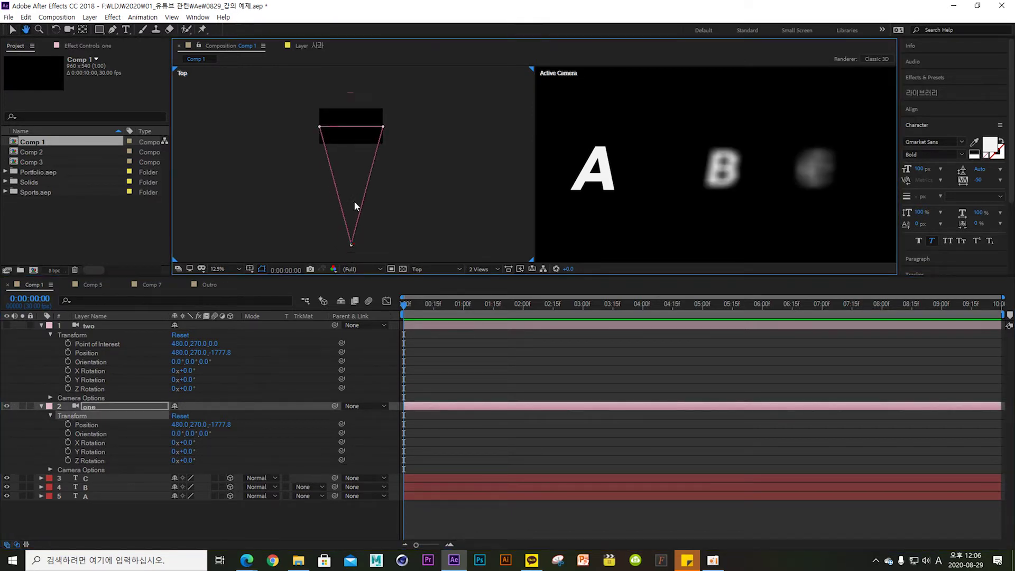
mouse_move(365, 247)
left_mouse_down()
mouse_move(306, 246)
mouse_move(373, 245)
mouse_move(318, 249)
mouse_move(356, 245)
left_mouse_up()
left_click(181, 416)
Step: Try out a Y Orientation change on camera "one"
right_click(261, 443)
mouse_move(307, 328)
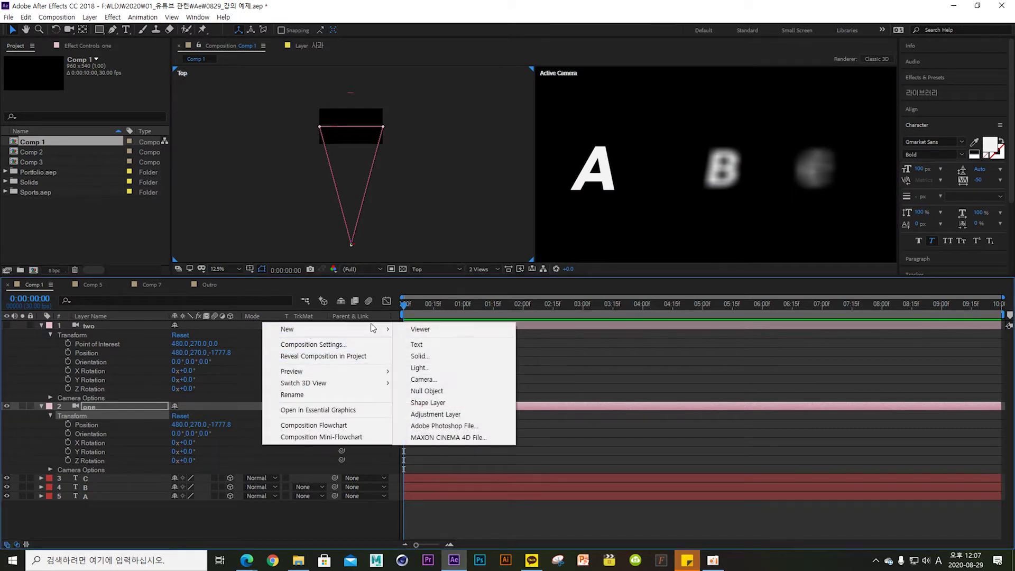
left_click(218, 382)
left_click_drag(176, 427, 206, 433)
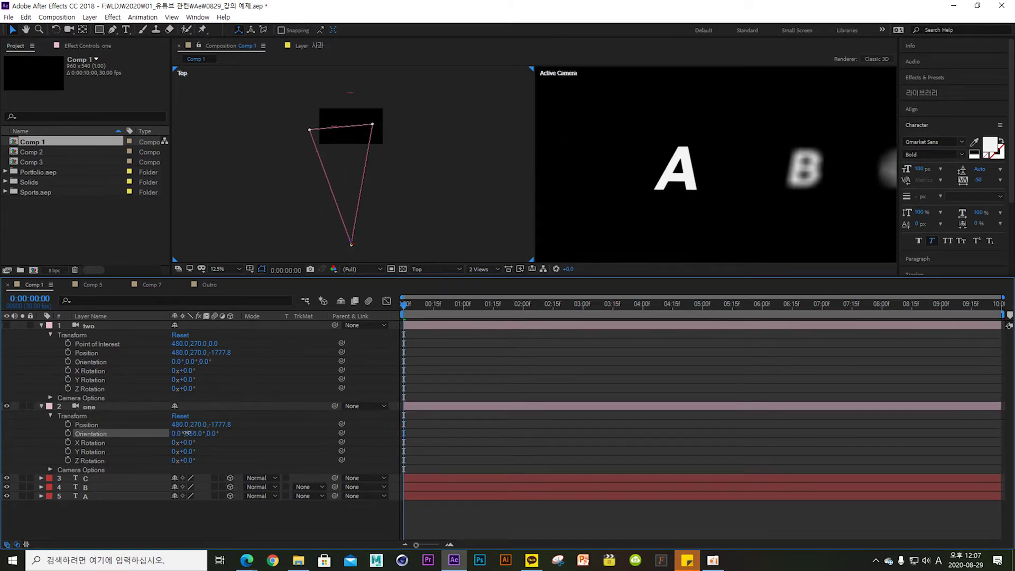
Step: Add a new null object above camera "one" and make it a 3D layer
right_click(296, 374)
mouse_move(370, 378)
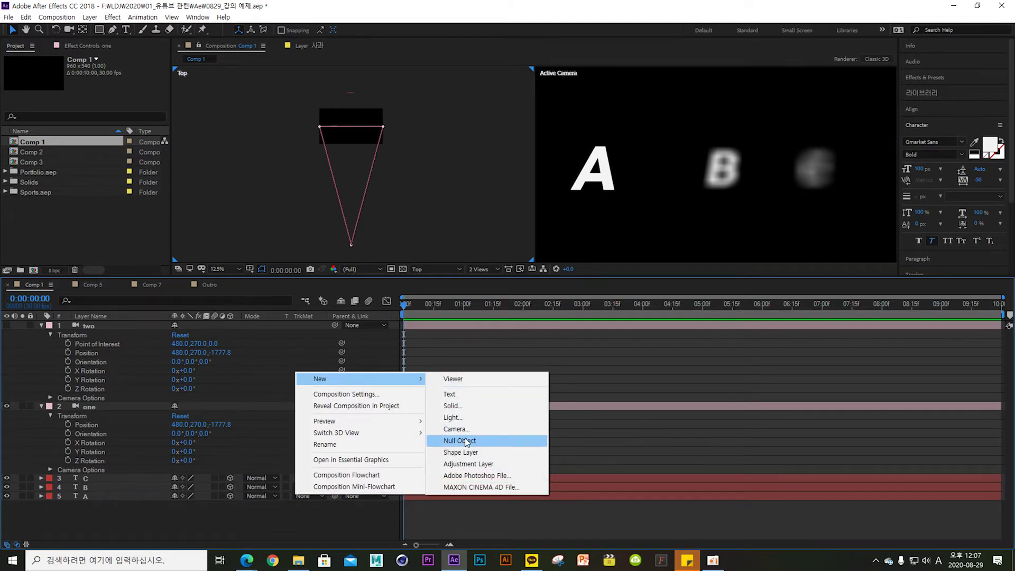
left_click(466, 441)
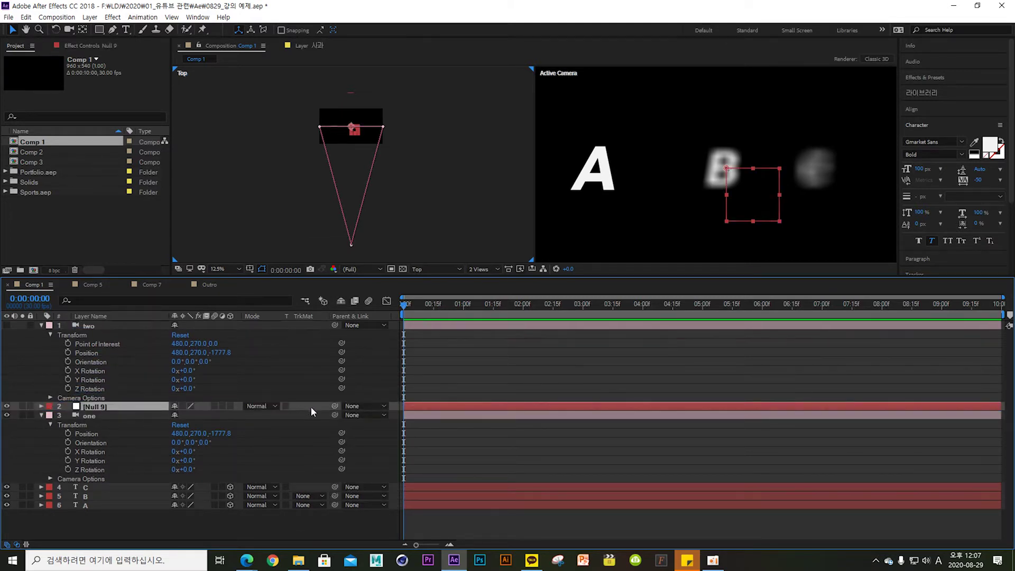
left_click(230, 406)
scroll(338, 196, "up", 1)
scroll(353, 186, "up", 2)
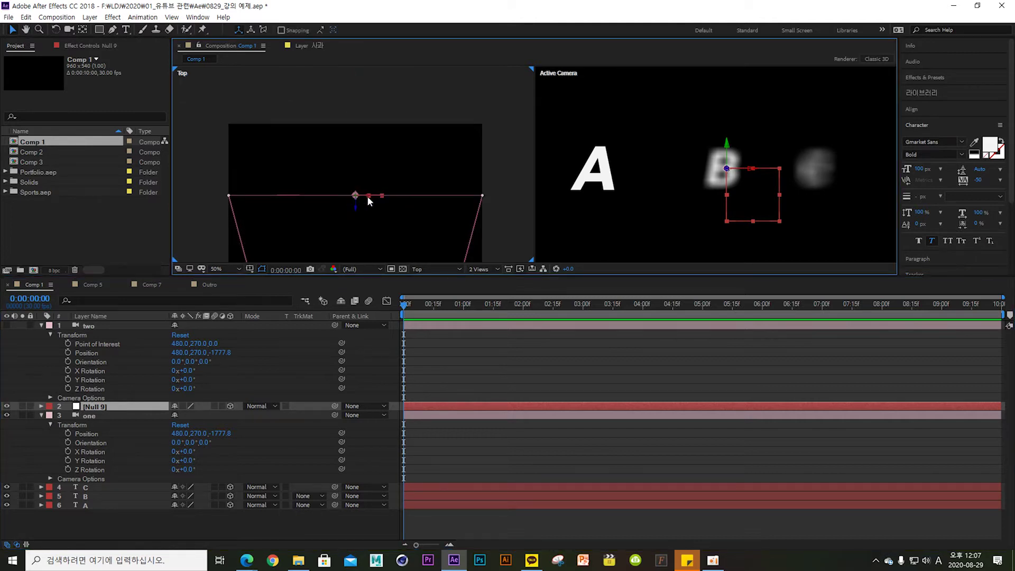
Step: Move the null from the composition centre over to the letter A in the Top view
left_click_drag(368, 200, 300, 200)
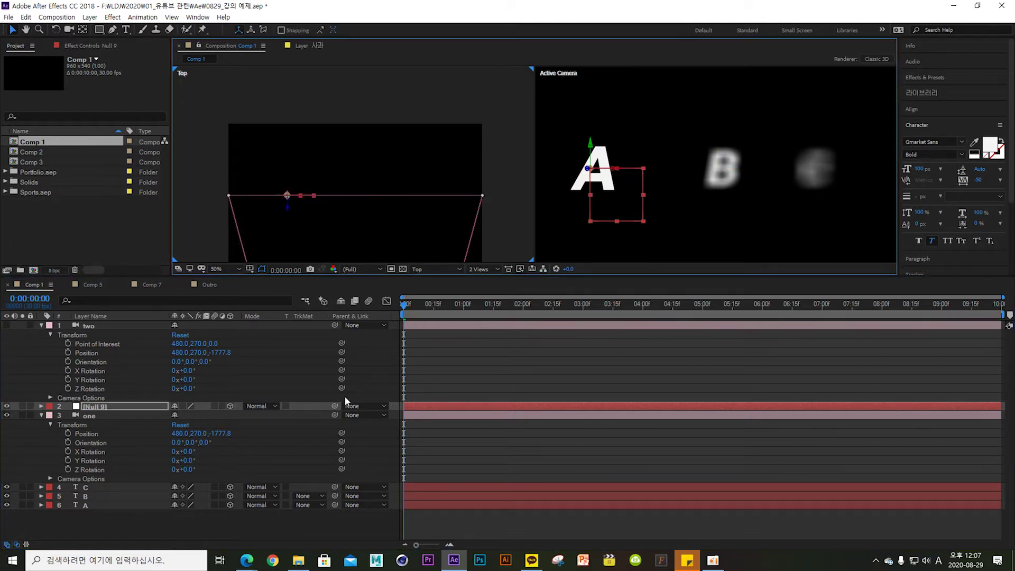
scroll(309, 214, "down", 2)
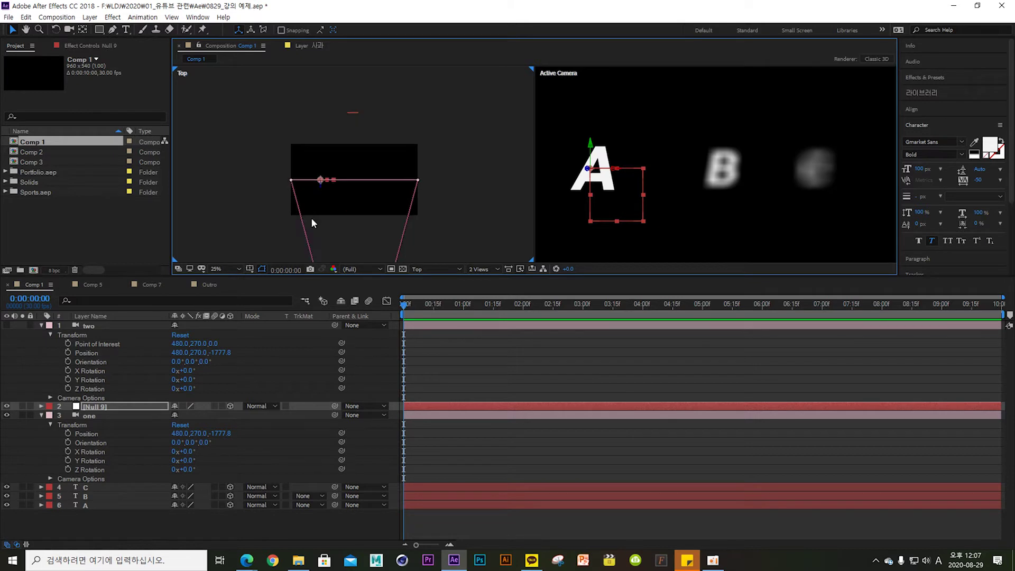
left_click_drag(311, 217, 337, 127)
scroll(344, 153, "down", 2)
scroll(335, 120, "up", 2)
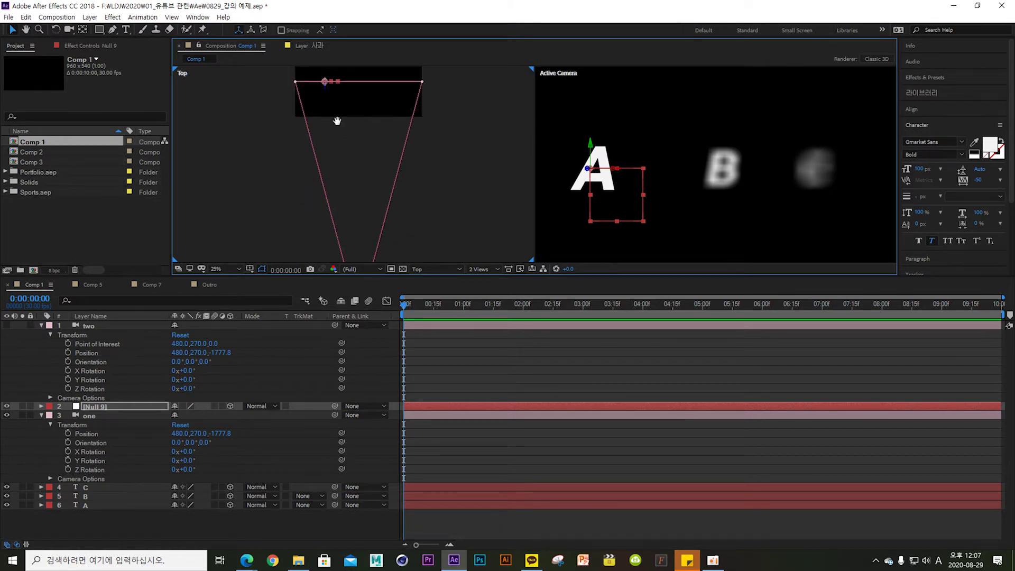
scroll(334, 177, "up", 2)
Step: Parent camera "one" to the null and try rotating the null to a Y Orientation of about 10°
left_click_drag(336, 414, 109, 408)
key("r")
left_click_drag(176, 416, 233, 380)
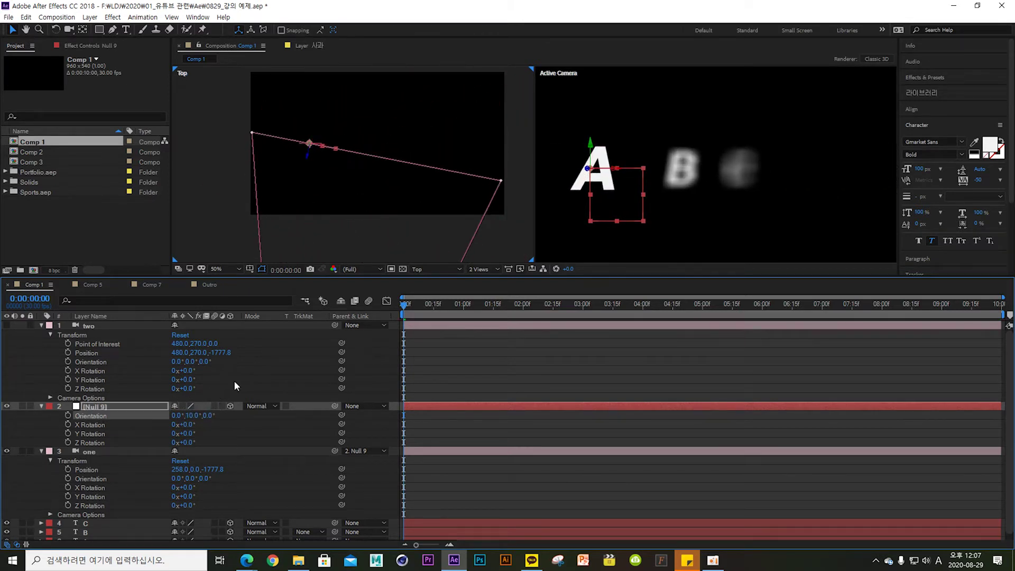
Step: Delete the null object and make camera "two" the visible camera instead of "one"
left_click(43, 411)
left_click(82, 406)
key("Delete")
left_click(6, 325)
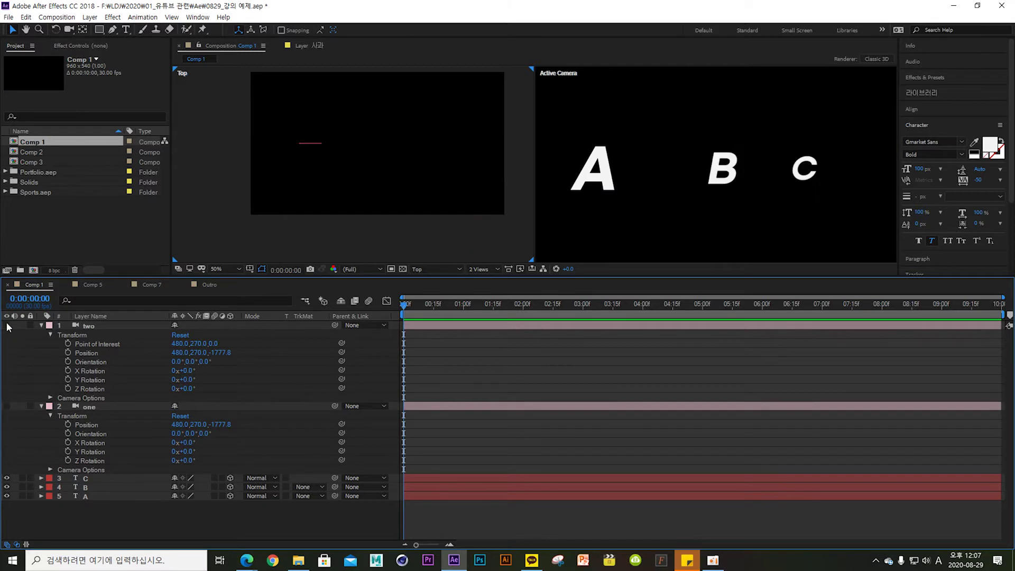
Step: Try out Position changes on camera "two", to about -72 in X and -1879 in Z, and undo them
left_click(96, 344)
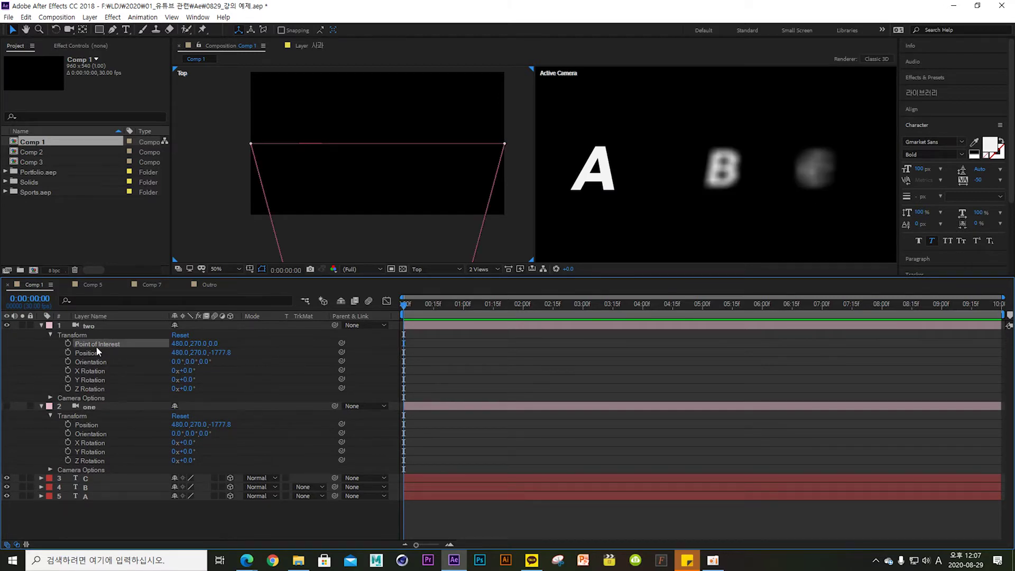
scroll(385, 127, "down", 2)
left_click_drag(374, 219, 386, 176)
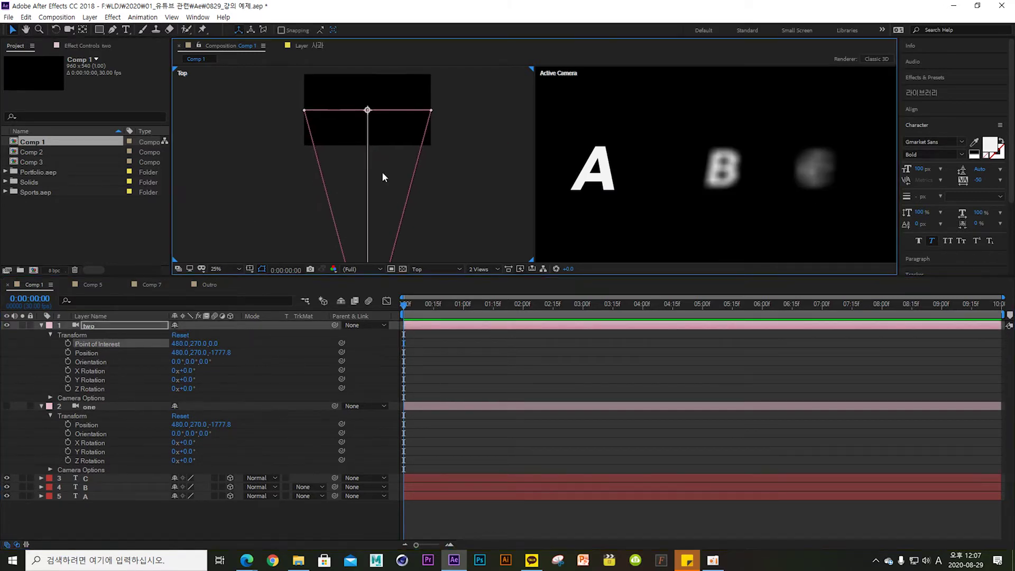
left_click_drag(179, 357, 113, 356)
left_click_drag(179, 353, 122, 366)
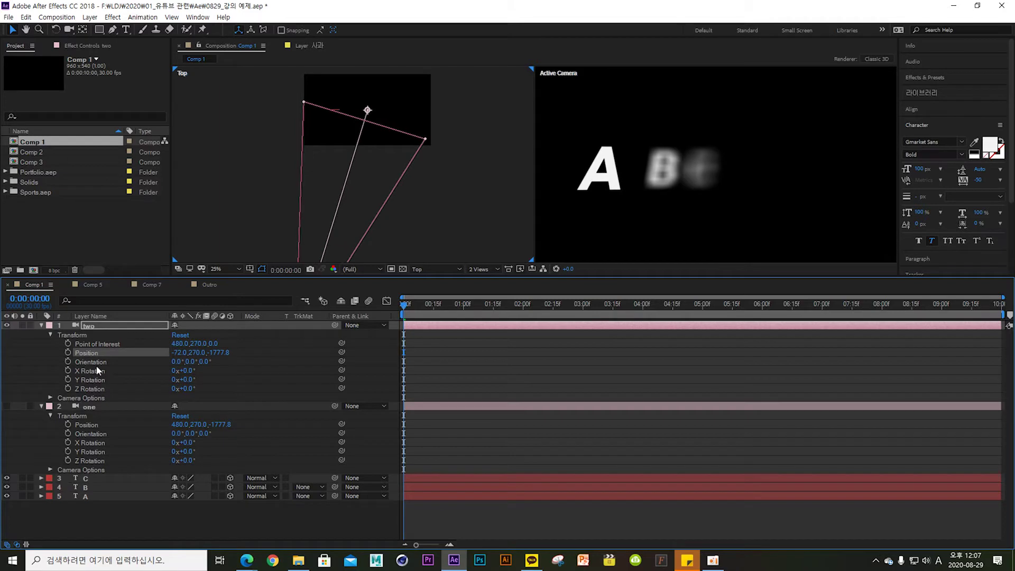
left_click_drag(180, 353, 111, 360)
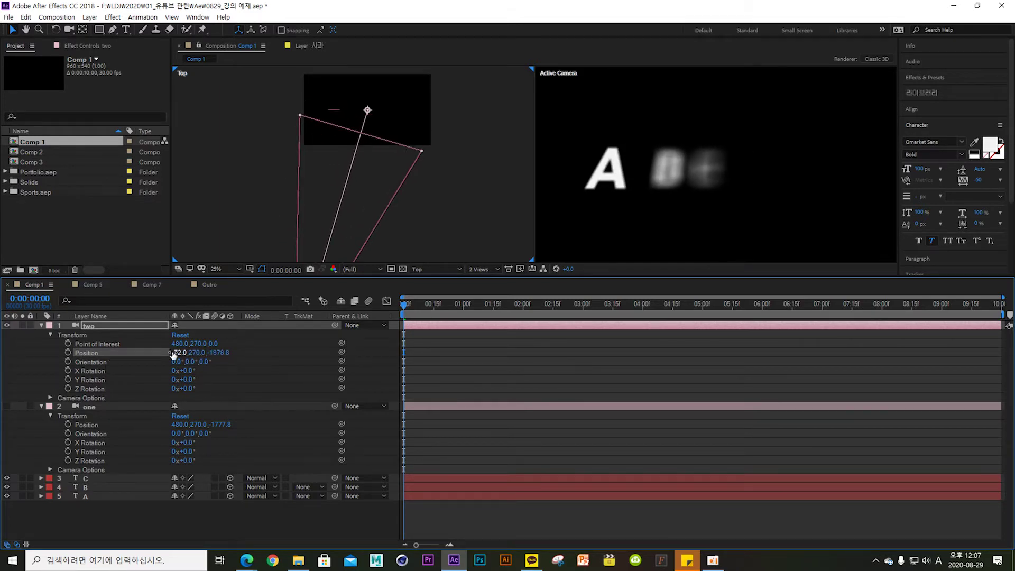
left_click_drag(222, 352, 214, 355)
key("ctrl+z")
key("ctrl+z")
key("ctrl+z")
key("ctrl+z")
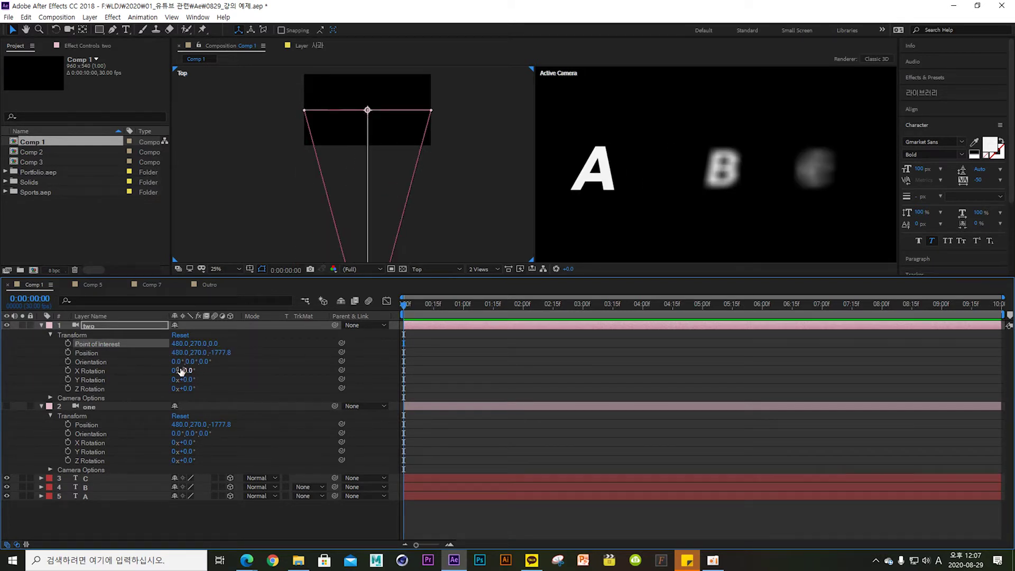
Step: Try shifting the Point of Interest of camera "two" to about 270 in X, and undo it
mouse_move(189, 361)
left_mouse_down()
mouse_move(206, 359)
mouse_move(179, 362)
mouse_move(194, 373)
left_mouse_up()
mouse_move(191, 371)
left_mouse_down()
mouse_move(209, 371)
mouse_move(174, 379)
mouse_move(206, 379)
mouse_move(190, 380)
left_mouse_up()
left_click_drag(179, 344, 75, 357)
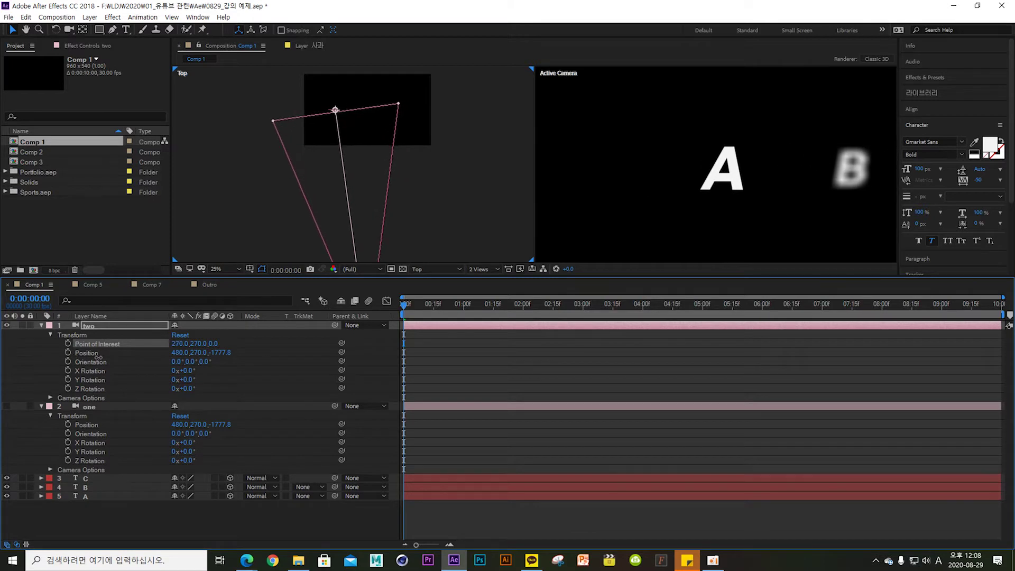
key("ctrl+z")
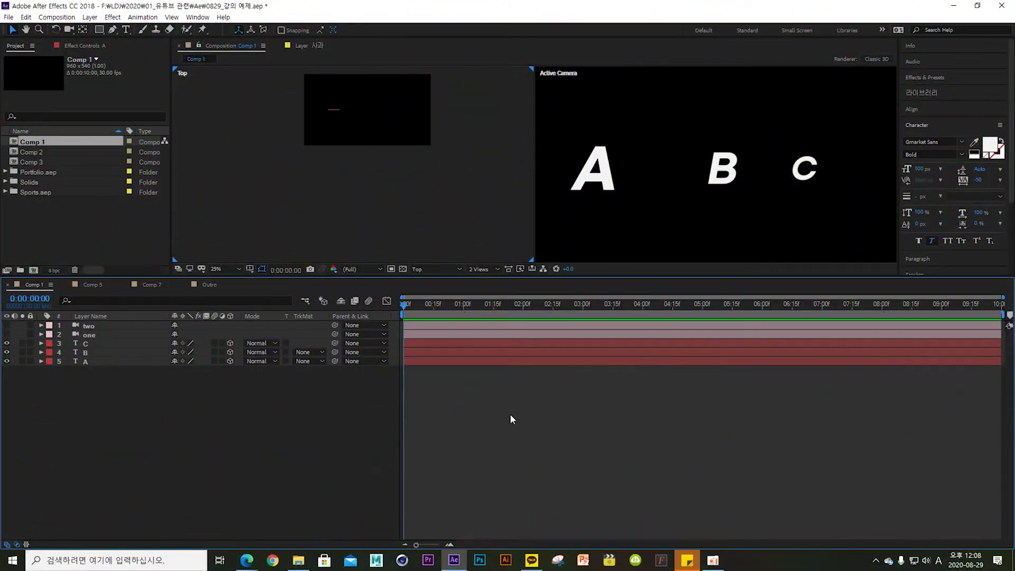
Step: Show camera "one" and inspect the depth-of-field blur on the letters B and C
left_click(7, 335)
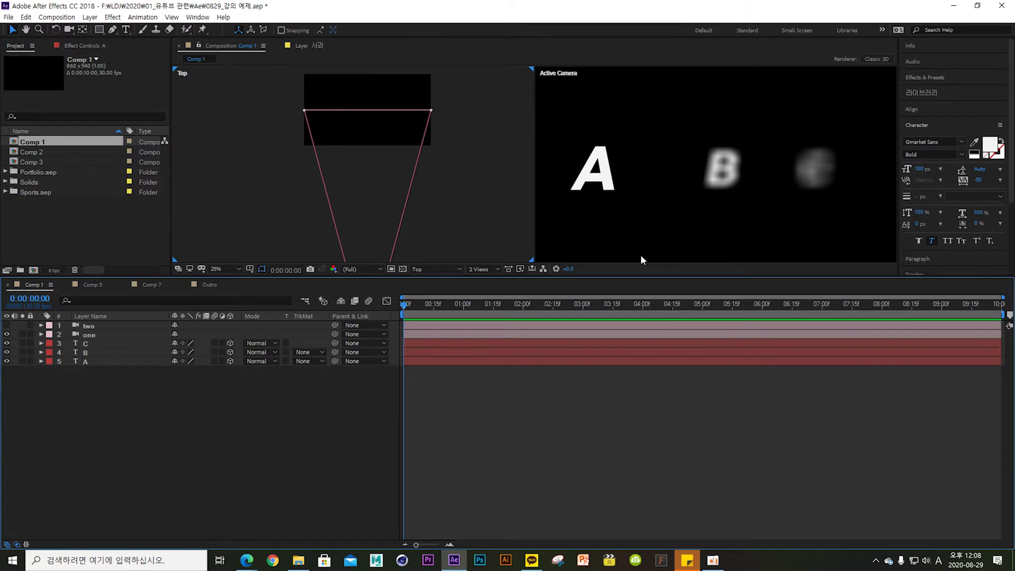
left_click(725, 171)
left_click(817, 169)
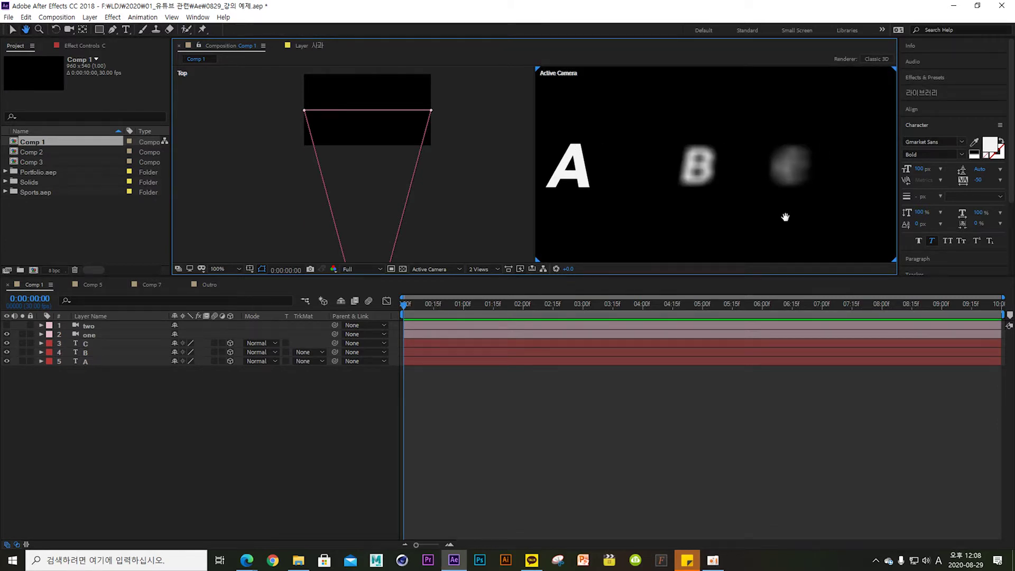
left_click(707, 167)
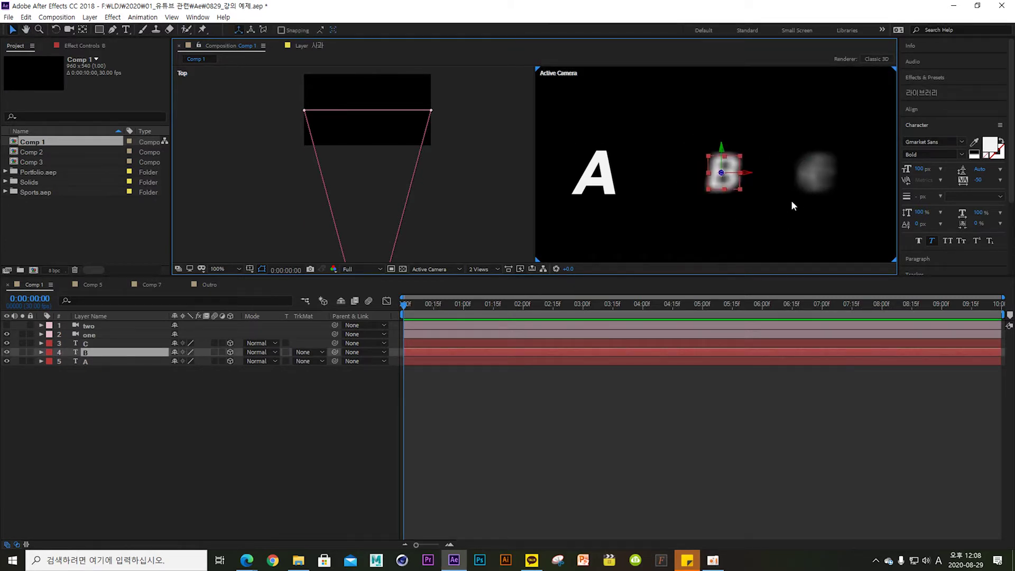
left_click(818, 173)
left_click(649, 410)
left_click(876, 59)
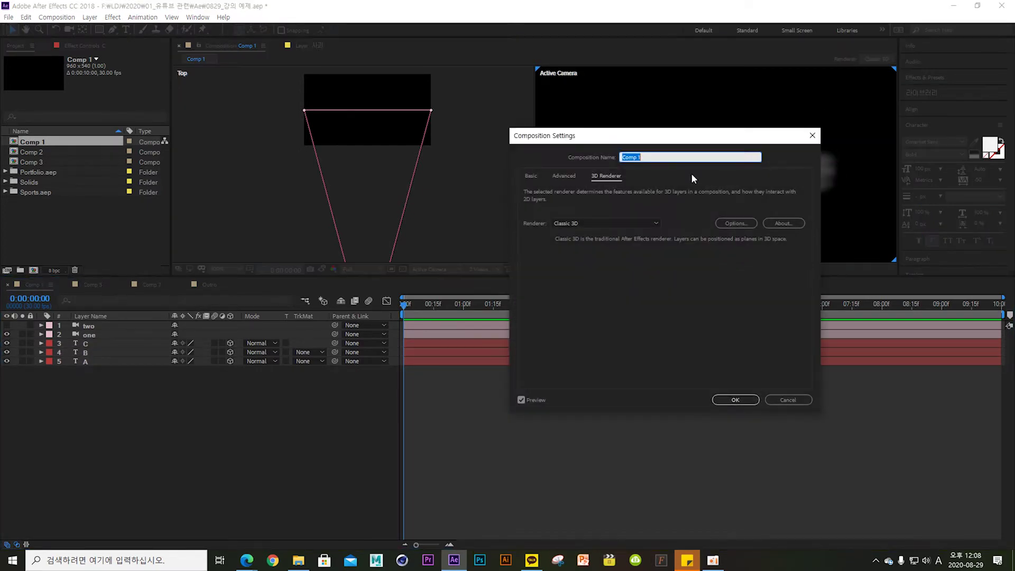
left_click(630, 223)
left_click(790, 398)
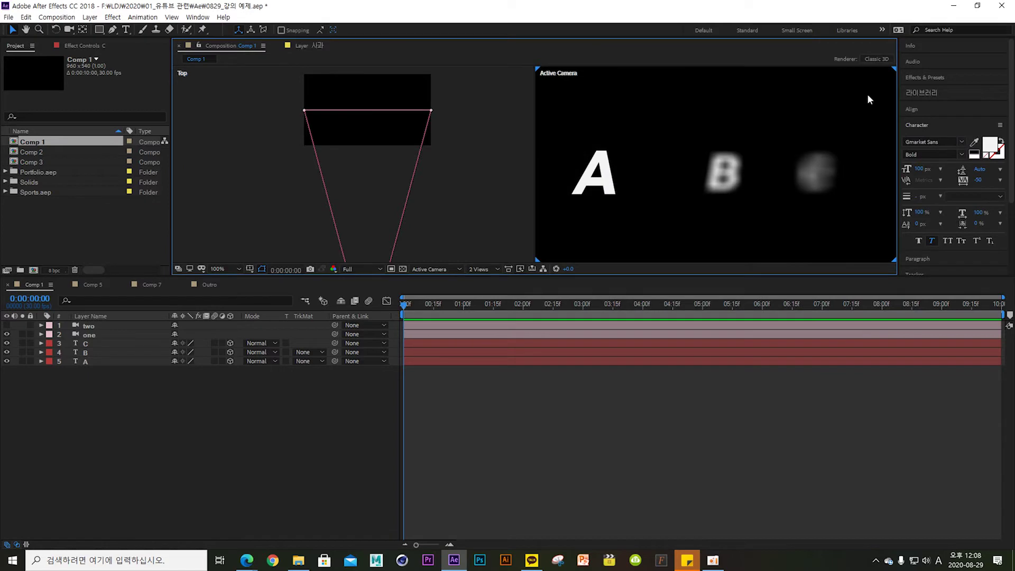
Step: Change the 3D renderer of Comp 1 to CINEMA 4D and show camera "one" again
left_click(876, 58)
left_click(614, 221)
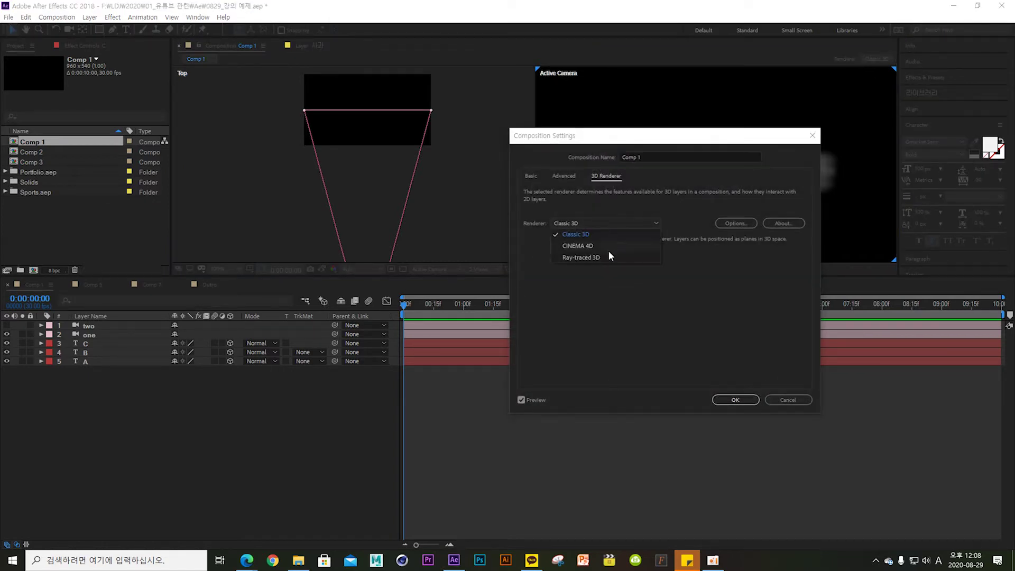
left_click(598, 245)
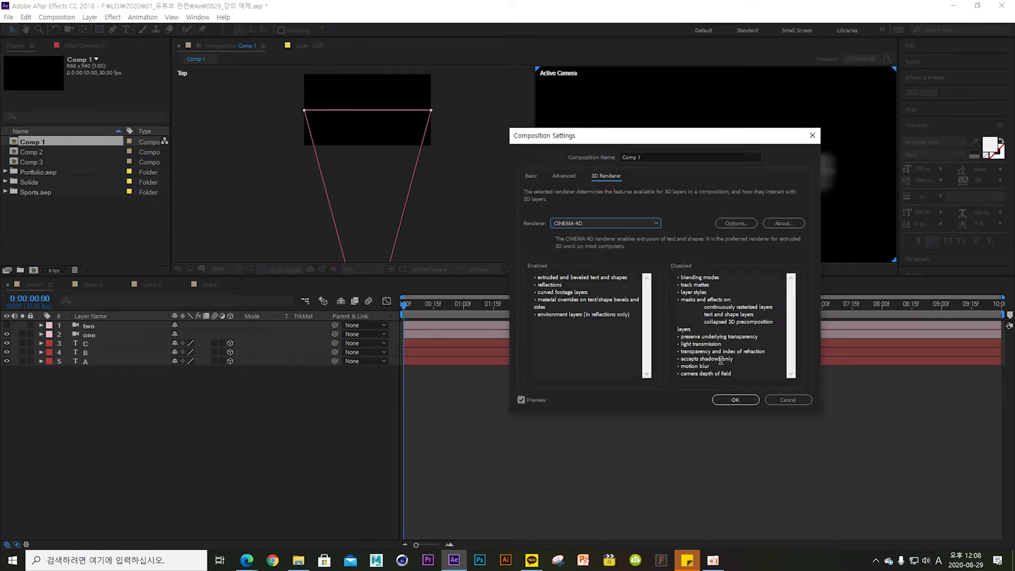
left_click(736, 399)
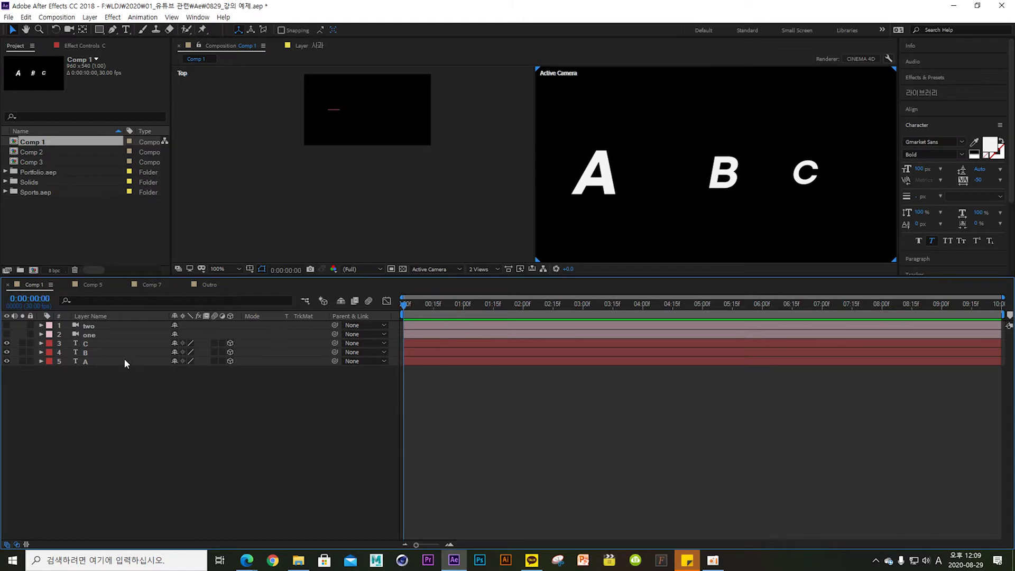
left_click(6, 335)
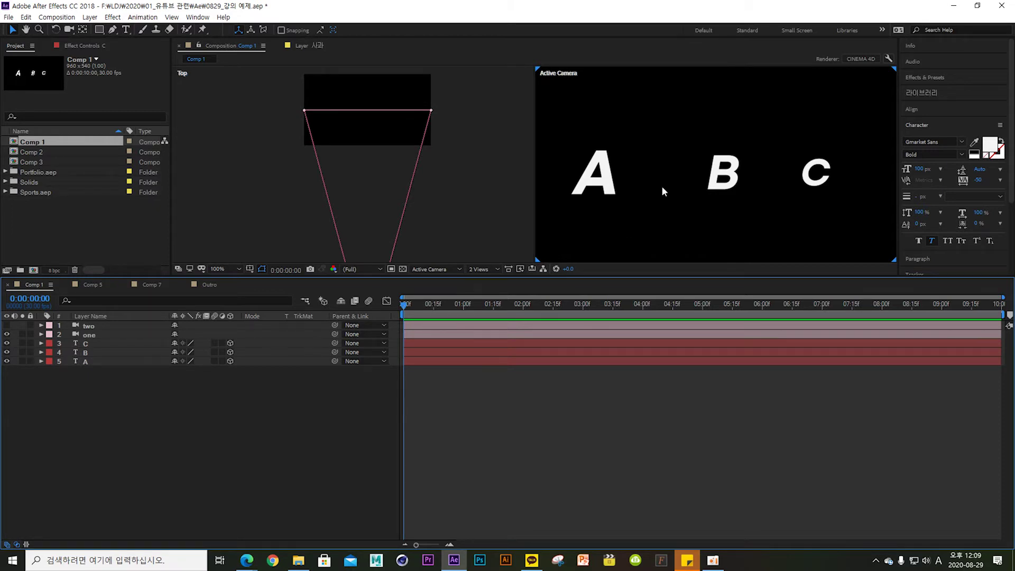
Step: Switch to a 1 View layout, enlarge the composition viewer and check the letter B
left_click(479, 269)
left_click(486, 293)
left_click_drag(489, 276, 489, 353)
left_click(545, 224)
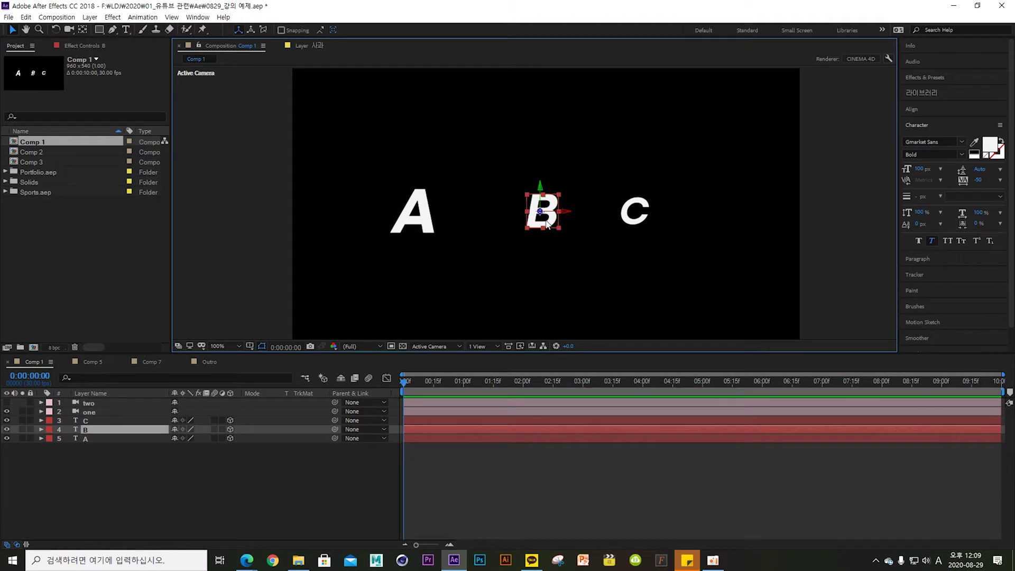
key("F2")
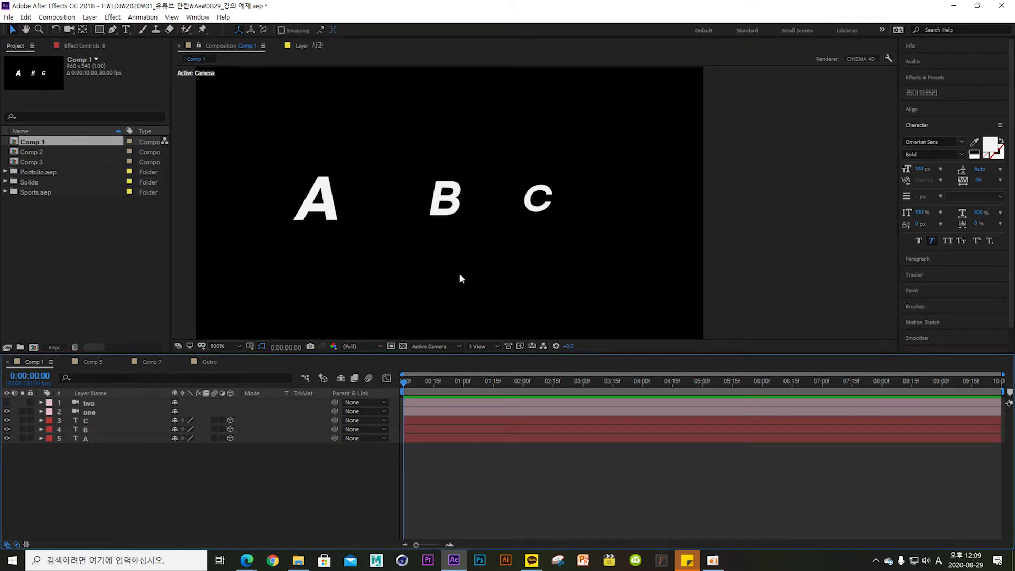
Step: Return to the 2 Views layout and expand the Camera Options of camera "one" to examine its depth-of-field settings
left_click(479, 346)
left_click(489, 369)
left_click_drag(373, 151, 390, 217)
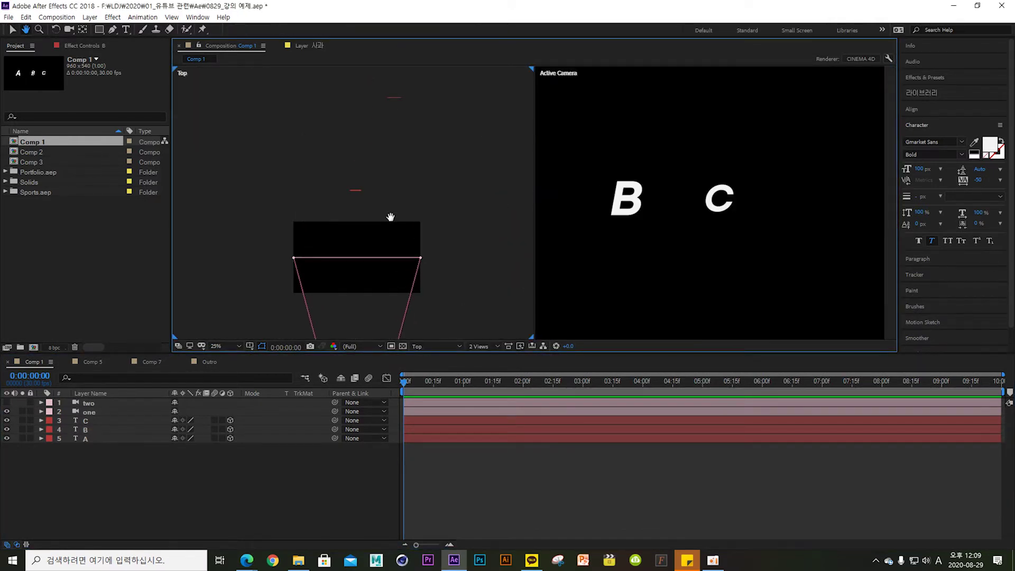
left_click(41, 412)
left_click(51, 422)
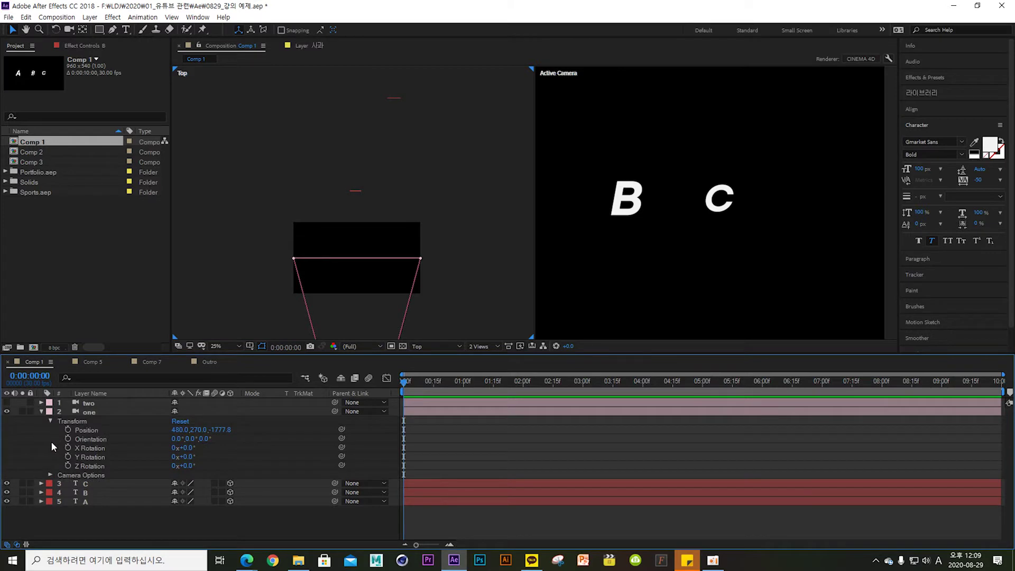
left_click(50, 474)
left_click(50, 402)
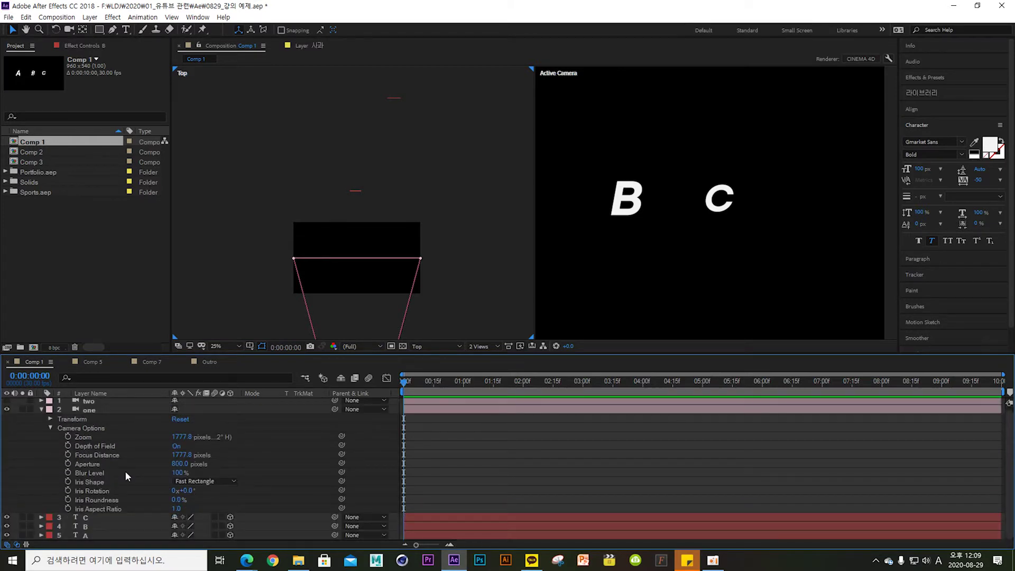
Step: Try an Aperture of 2103 pixels on camera "one", undo it and collapse the Camera Options
left_click_drag(180, 464, 562, 256)
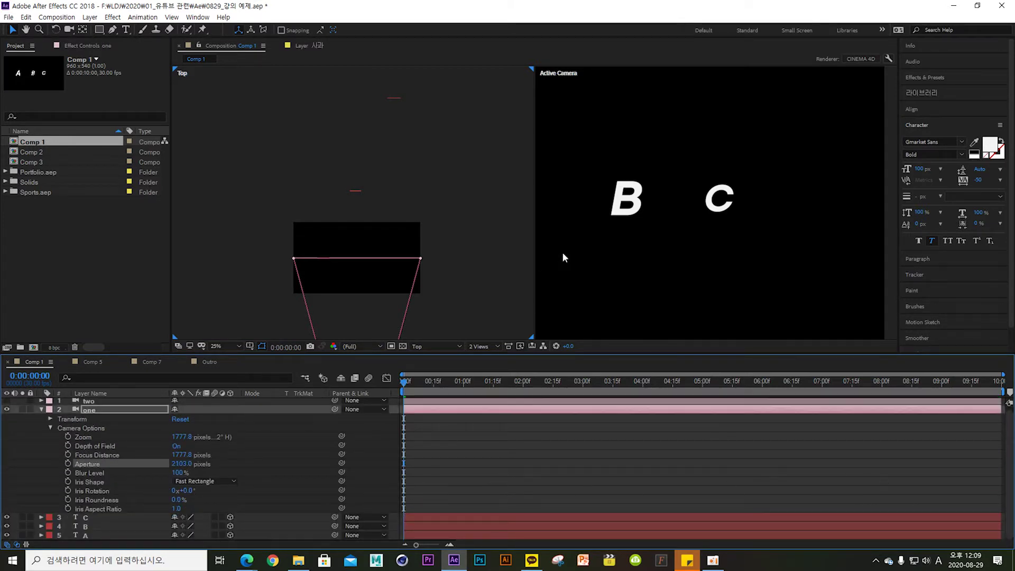
key("ctrl+z")
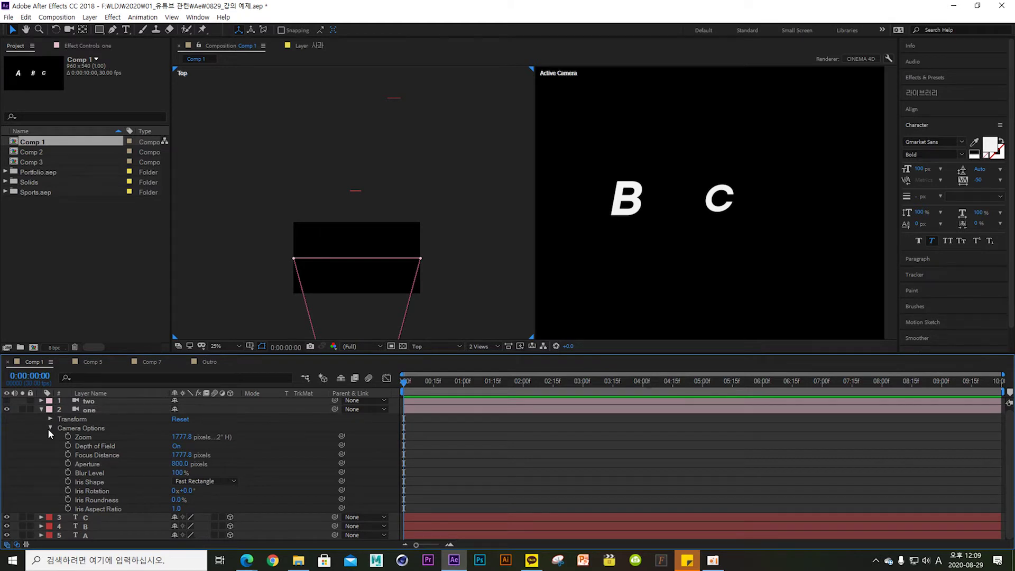
left_click(50, 429)
Step: Switch to the 1 View layout, expand text layer A and select its Geometry Options group
left_click(478, 349)
left_click(489, 368)
left_click(39, 457)
left_click(41, 457)
left_click(50, 484)
left_click(50, 483)
key("Return")
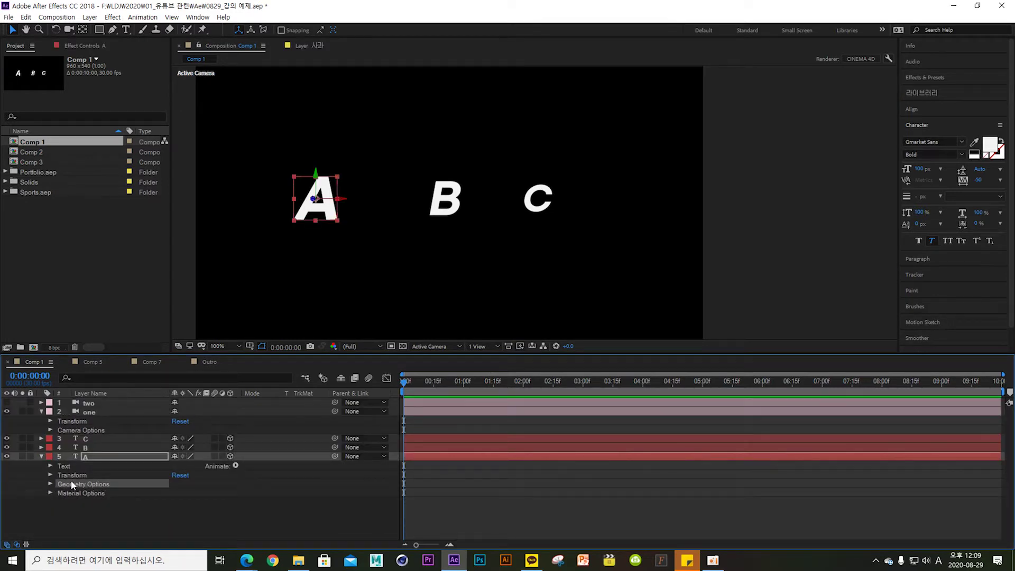
Step: Change the 3D renderer to Classic 3D and check the availability of layer A's Geometry Options
left_click(861, 58)
left_click(628, 224)
left_click(608, 234)
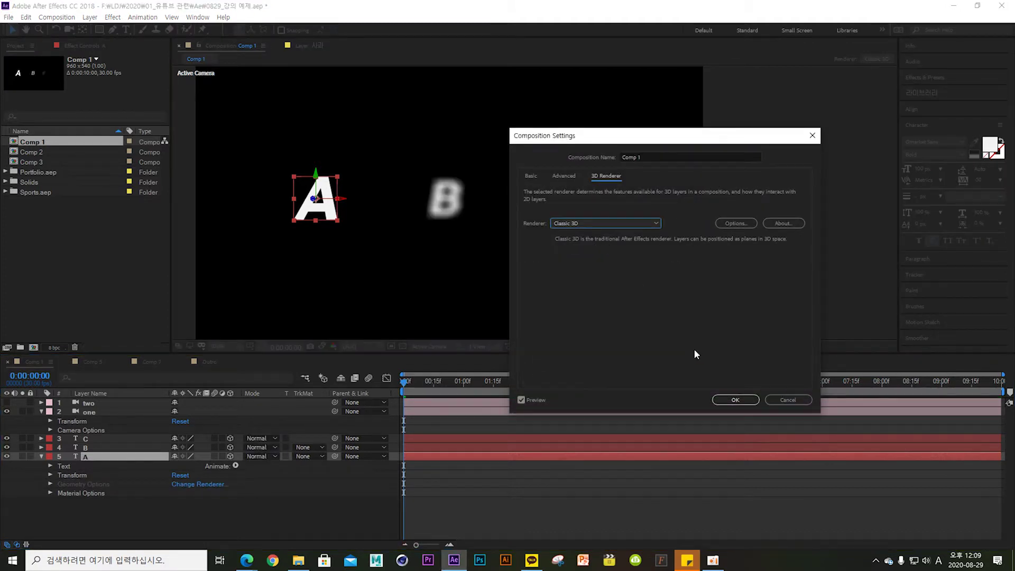
left_click(735, 400)
left_click(91, 498)
left_click(97, 481)
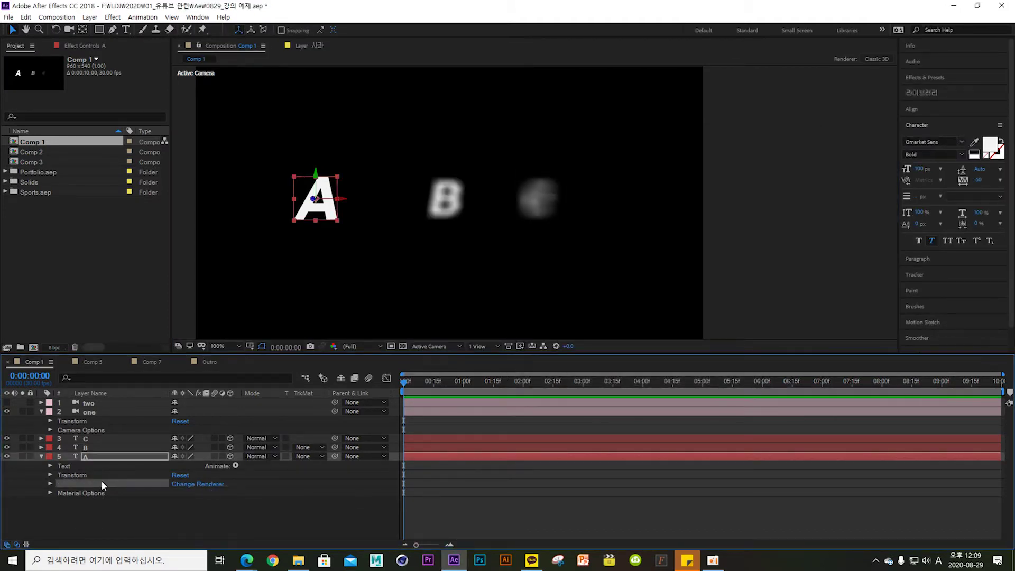
left_click(71, 493)
left_click(90, 487)
Step: Set the 3D renderer of Comp 1 back to CINEMA 4D
left_click(876, 59)
left_click(635, 223)
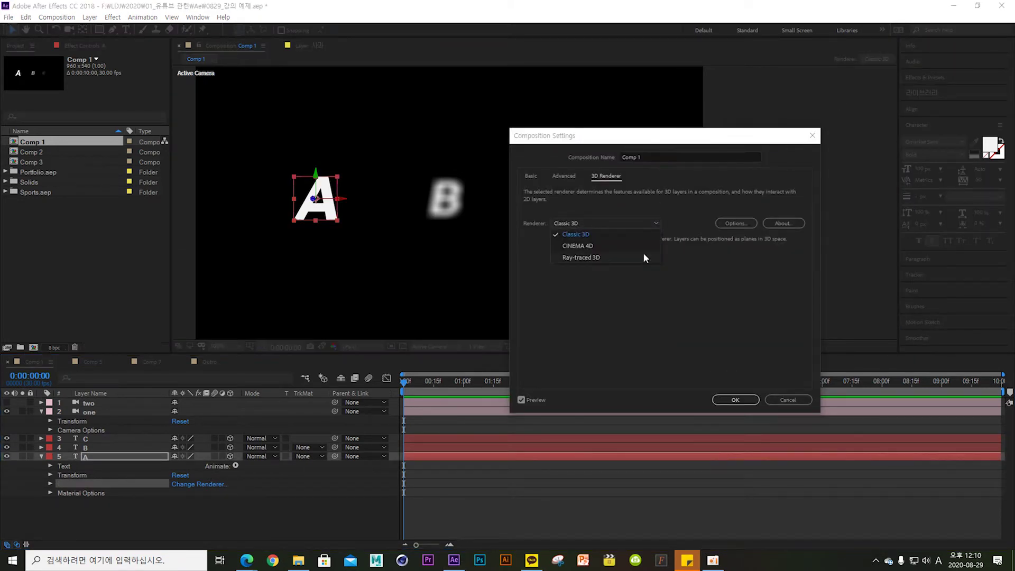
left_click(577, 246)
left_click(735, 400)
Step: Set the Extrusion Depth in text layer A's Geometry Options to 200
left_click(65, 500)
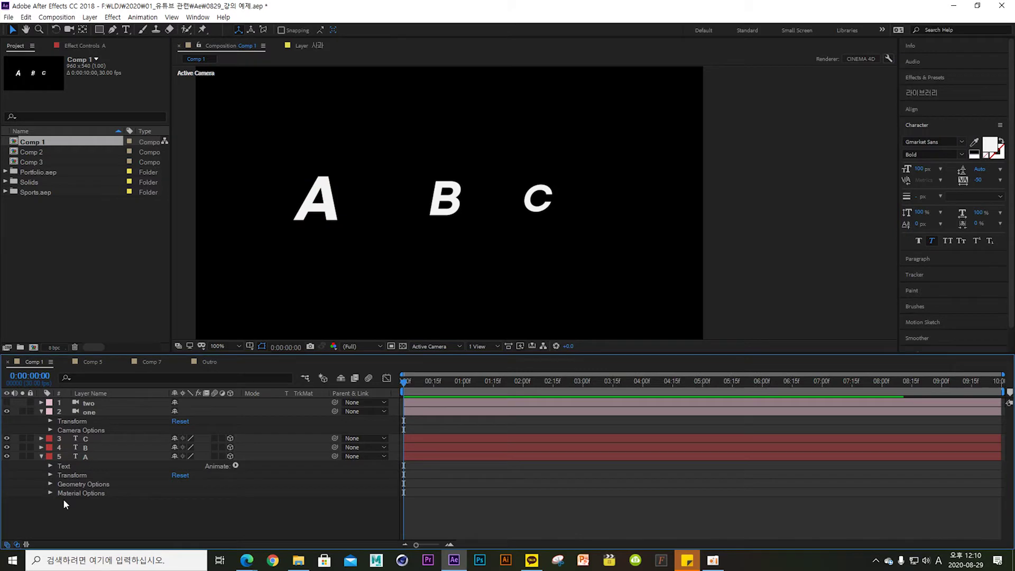
left_click(51, 484)
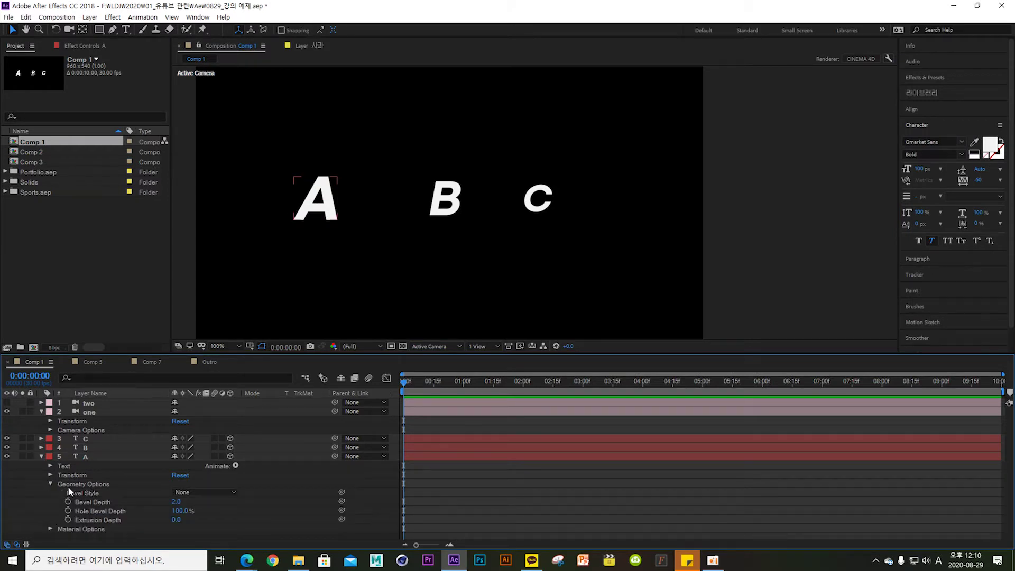
left_click(314, 200)
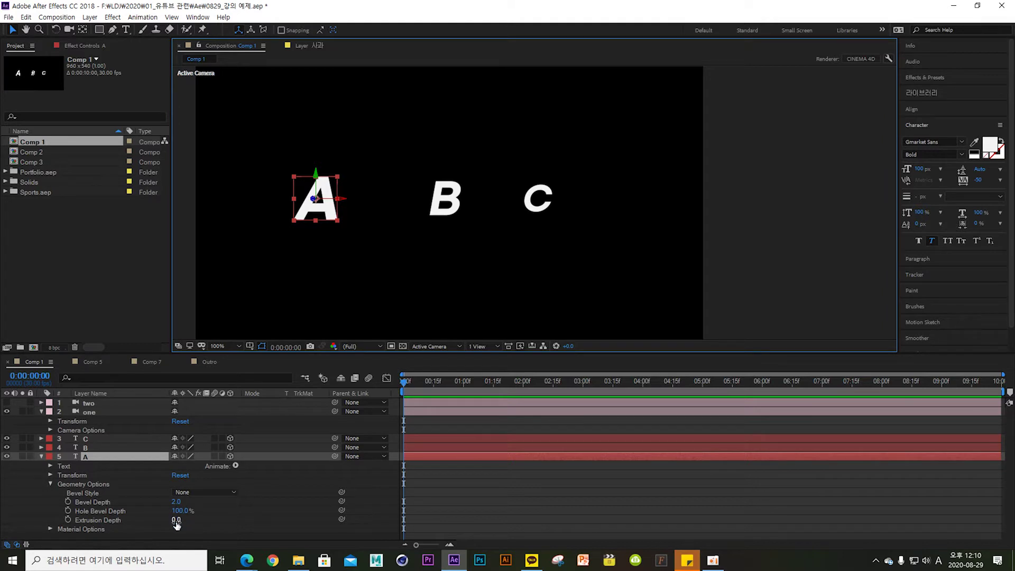
mouse_move(176, 520)
left_mouse_down()
mouse_move(222, 519)
mouse_move(186, 523)
left_mouse_up()
left_click(184, 520)
type("200")
key("Return")
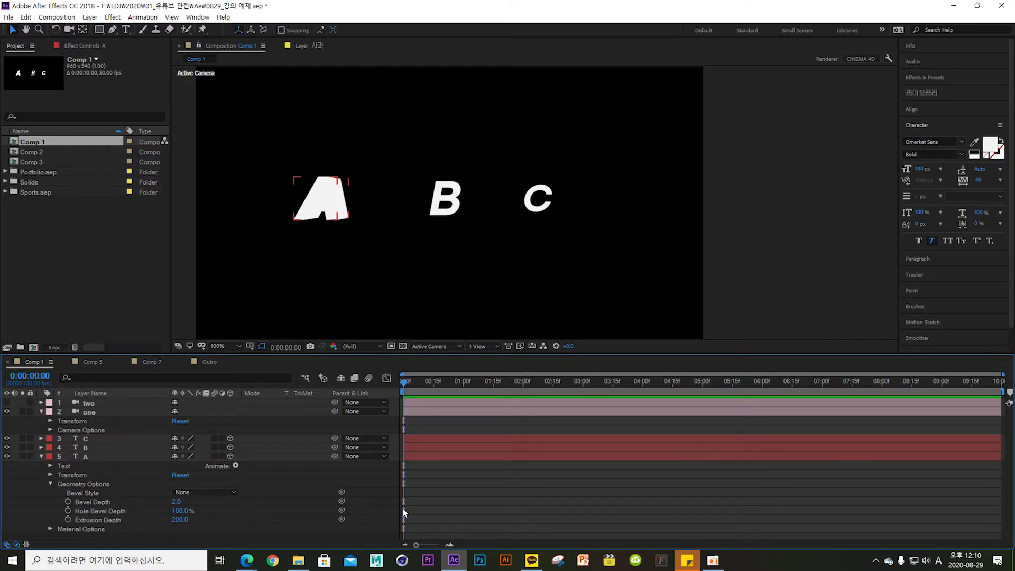
Step: Duplicate text layer A, set the copy's Extrusion Depth to 0 and collapse its properties
left_click(341, 191)
left_click(94, 477)
left_click(83, 458)
key("ctrl+d")
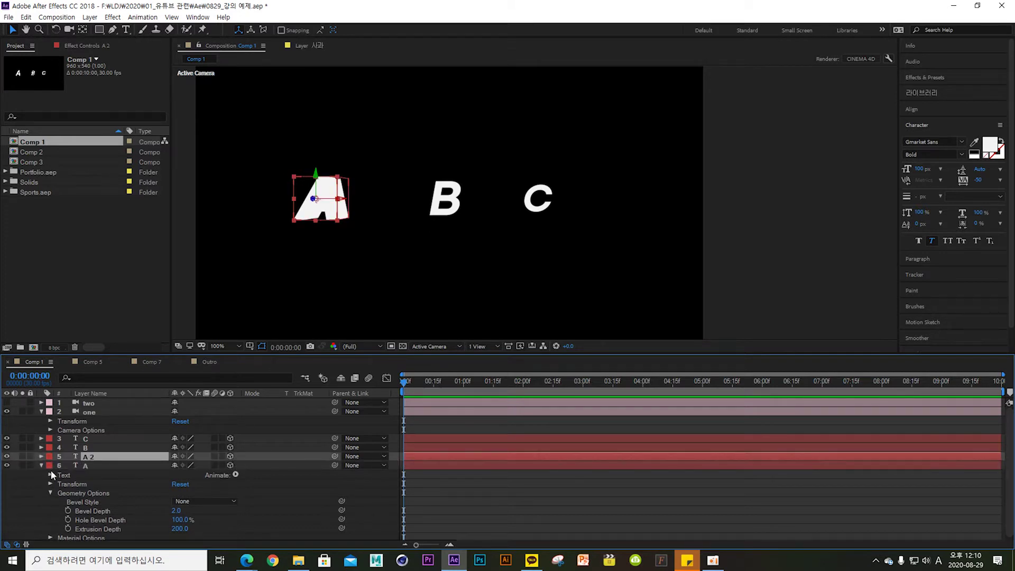
left_click(41, 457)
left_click(51, 484)
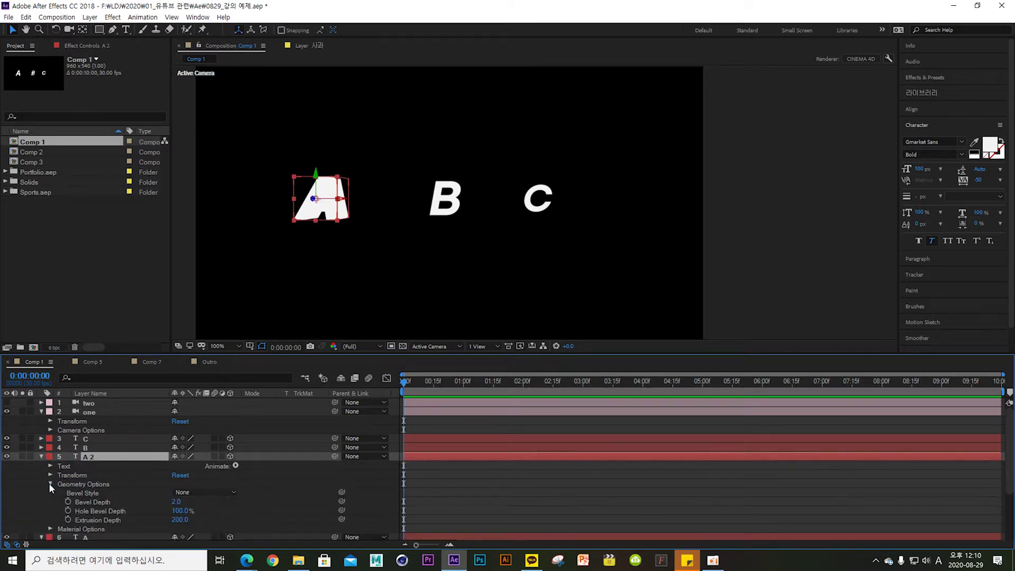
left_click(177, 520)
type("0")
key("Return")
left_click(134, 478)
left_click(46, 457)
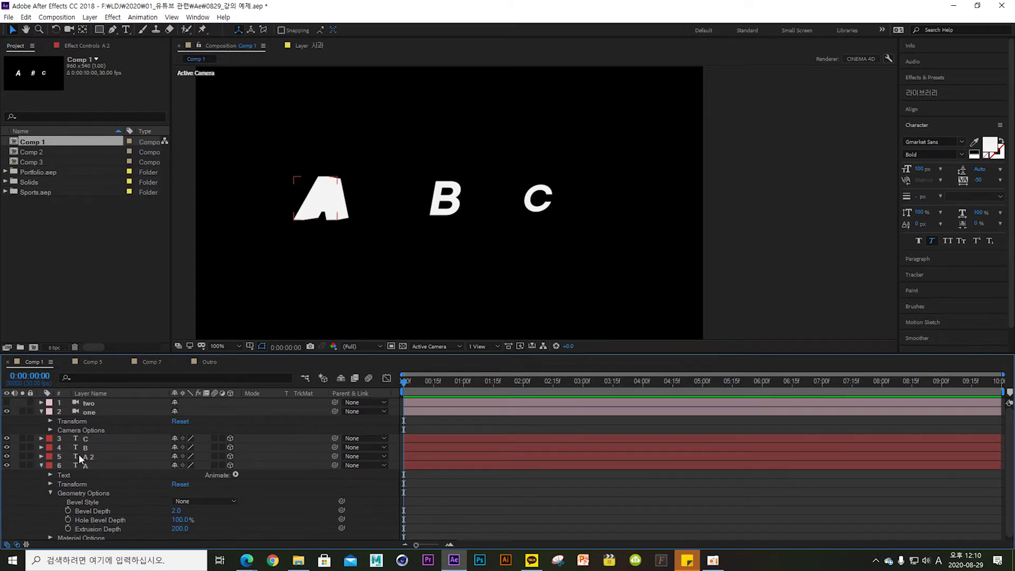
Step: Change the fill color of the duplicate text layer A 2 to turquoise 22F3BF
left_click(79, 456)
left_click(991, 150)
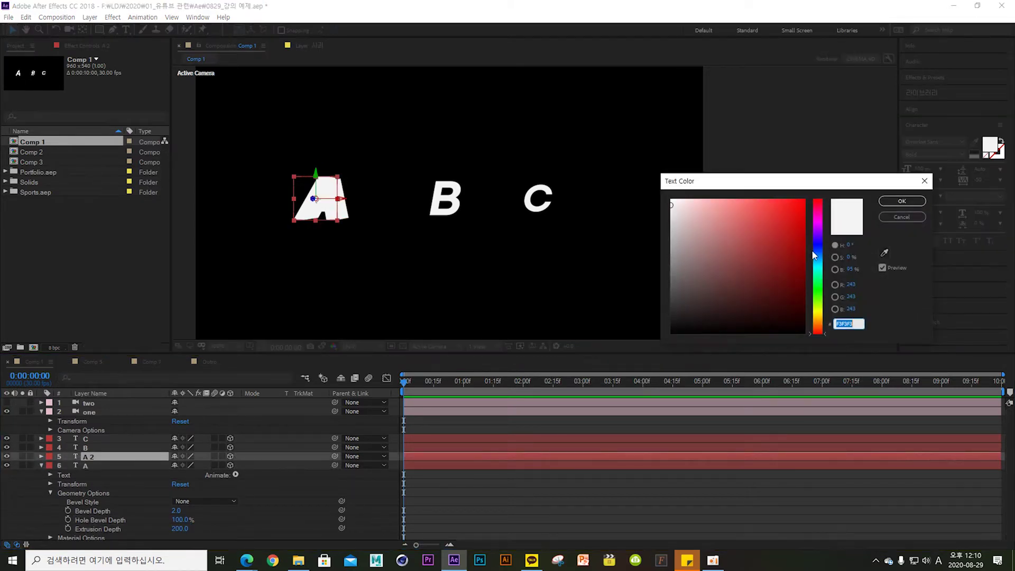
left_click_drag(818, 253, 818, 272)
left_click(787, 205)
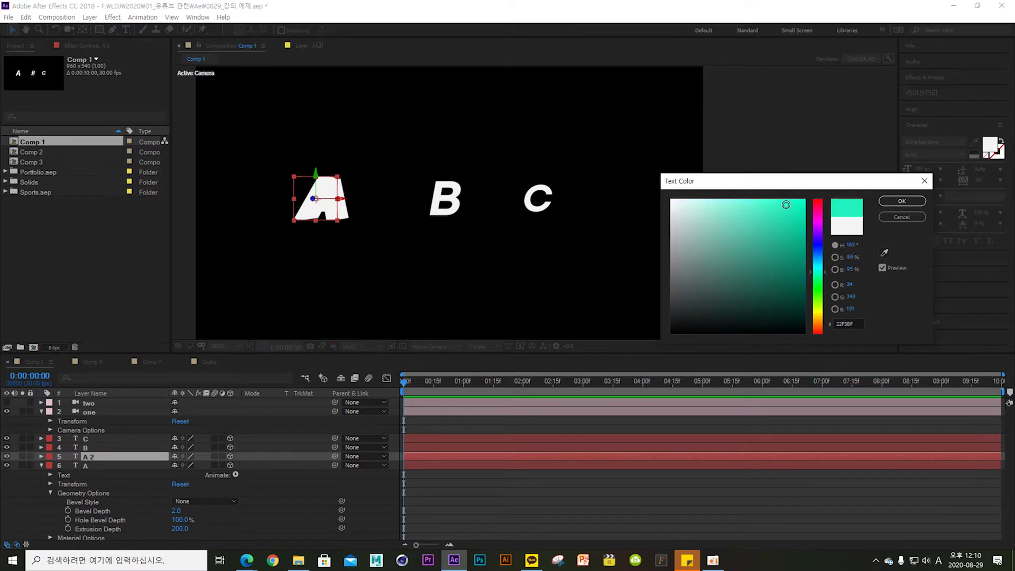
left_click(902, 201)
left_click(388, 478)
Step: Set the Z position of layer A 2 to -1 so it sits in front of the extruded A
left_click(90, 457)
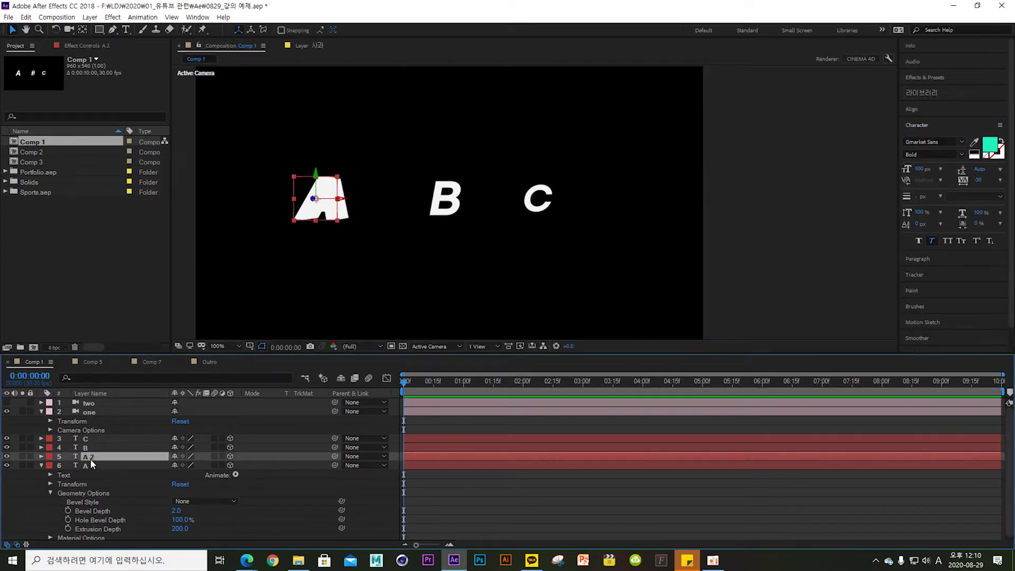
key("p")
left_click(215, 466)
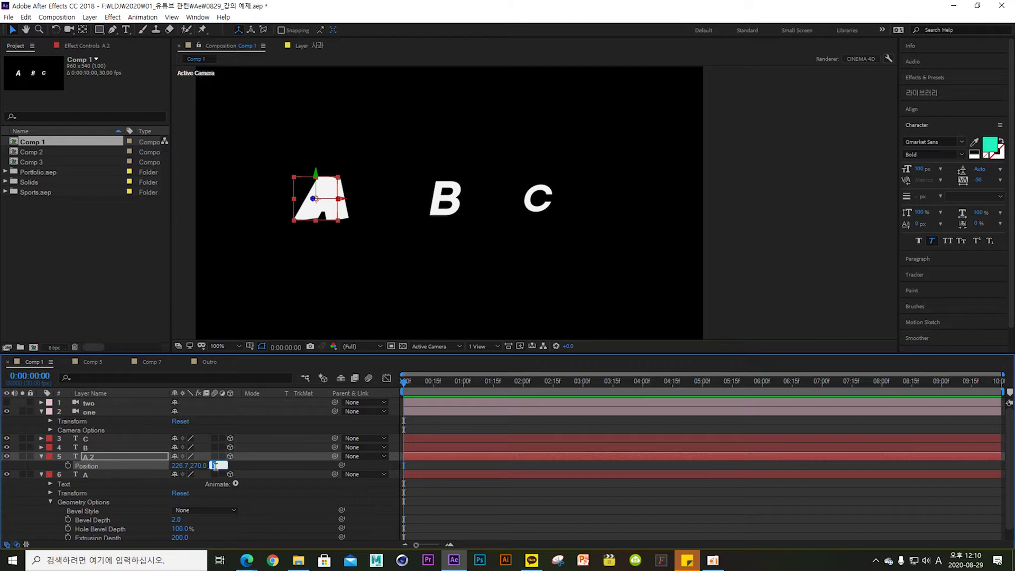
type("-1")
key("Return")
left_click(236, 501)
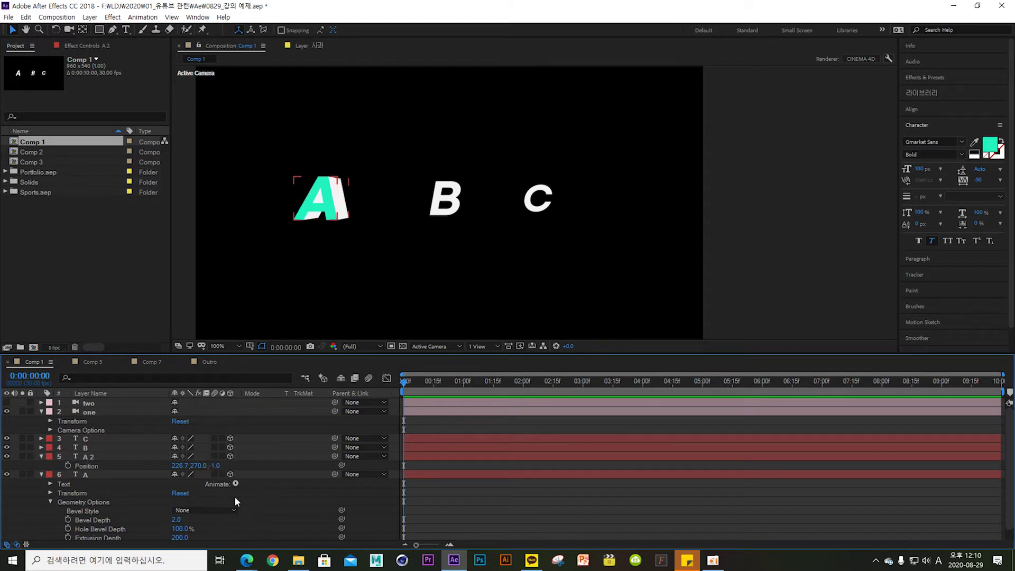
Step: Delete the turquoise duplicate layer A 2 and collapse layer A's properties
left_click(42, 456)
left_click(148, 456)
left_click(89, 457)
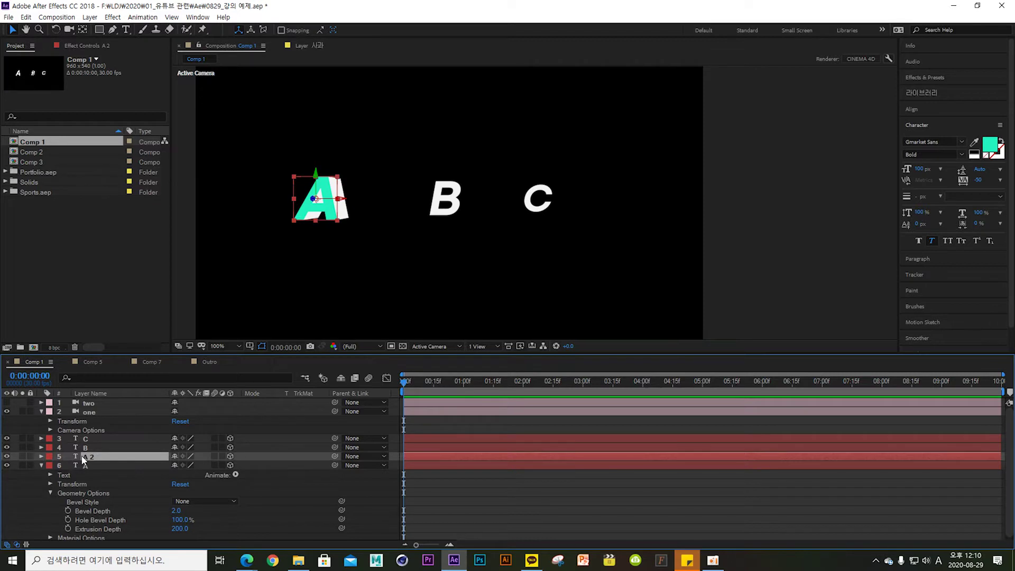
key("Delete")
left_click(41, 456)
left_click(255, 477)
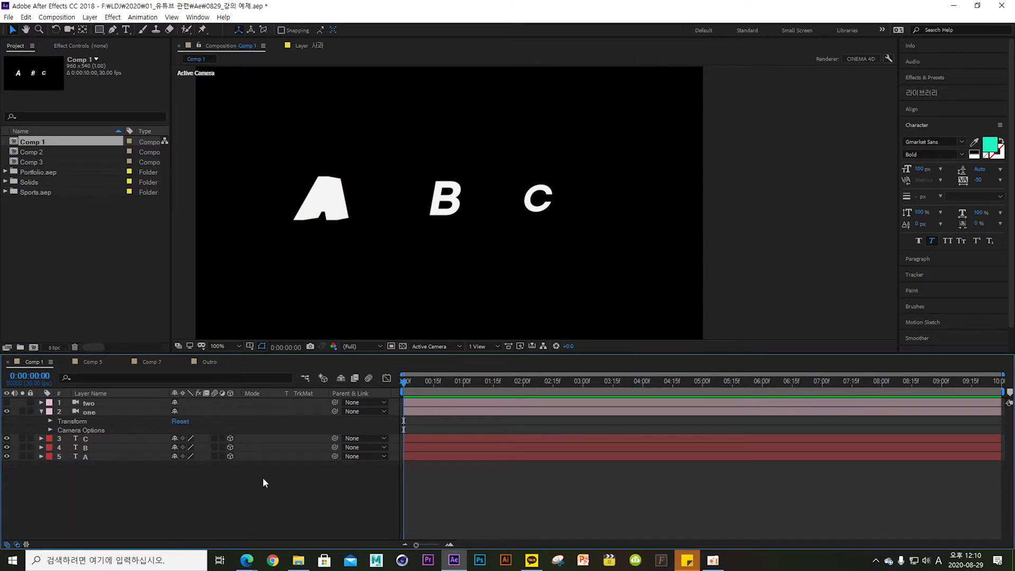
Step: Add a new light of the Parallel type to Comp 1
right_click(268, 472)
mouse_move(325, 357)
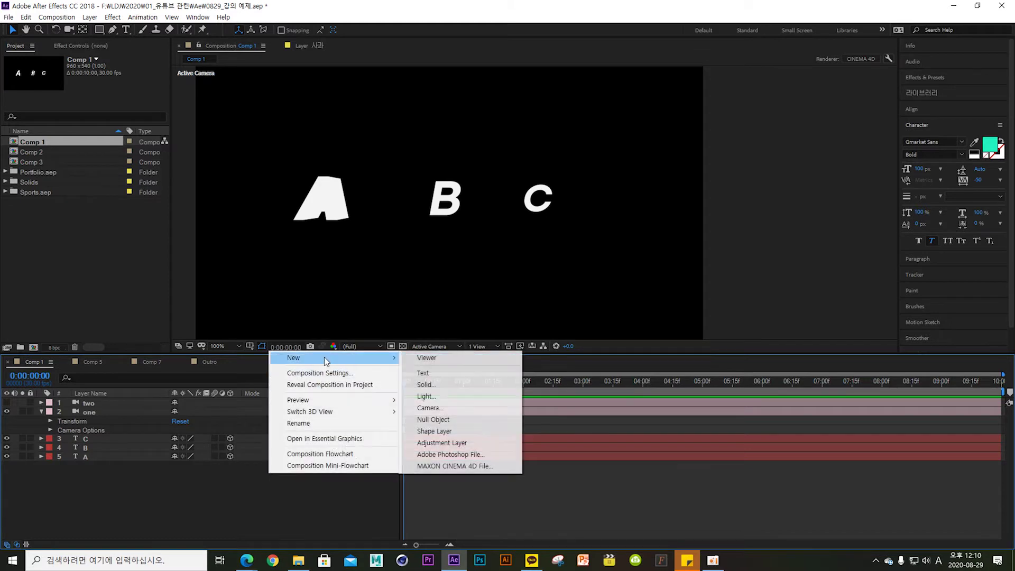
left_click(468, 396)
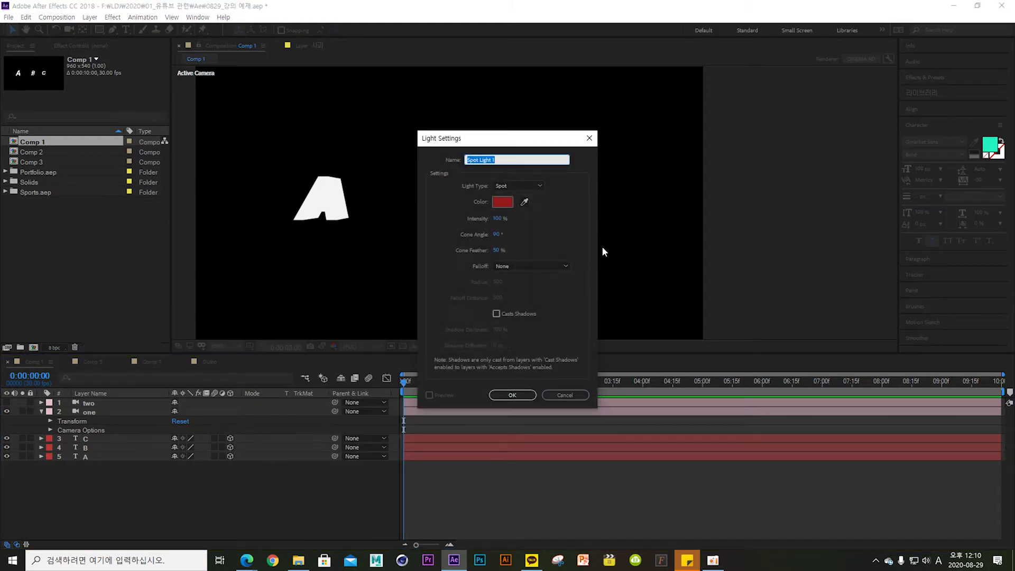
left_click(516, 186)
left_click(516, 196)
left_click(513, 395)
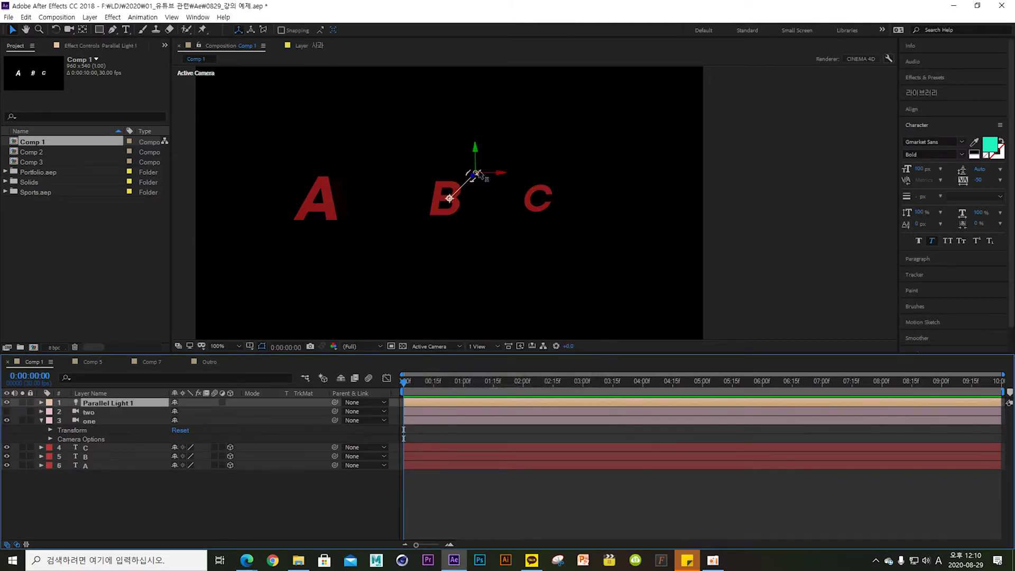
Step: Move the parallel light along X to between letters A and B, and switch to the 2 Views - Horizontal layout
left_click_drag(499, 176, 418, 175)
left_click(497, 346)
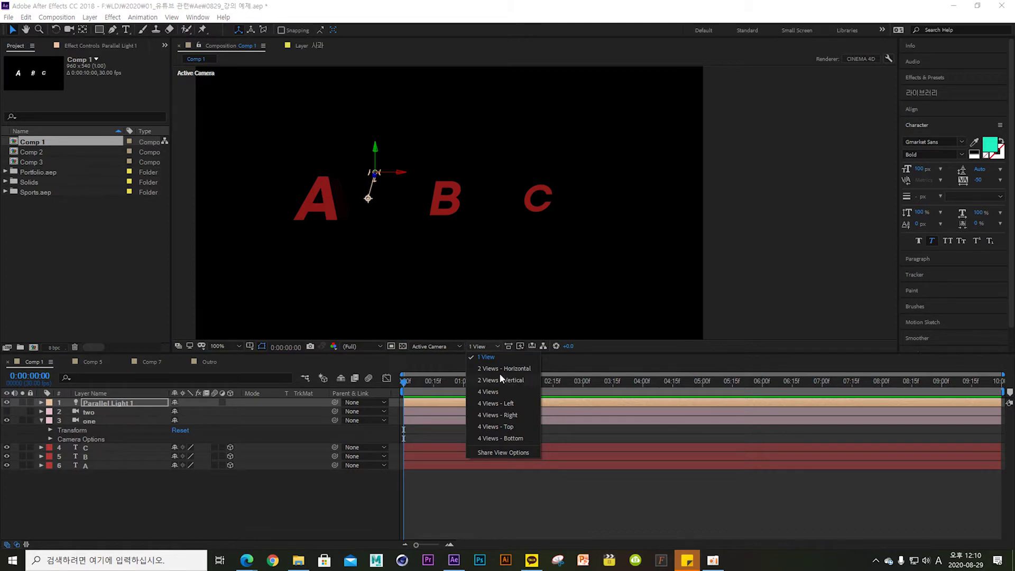
left_click(499, 370)
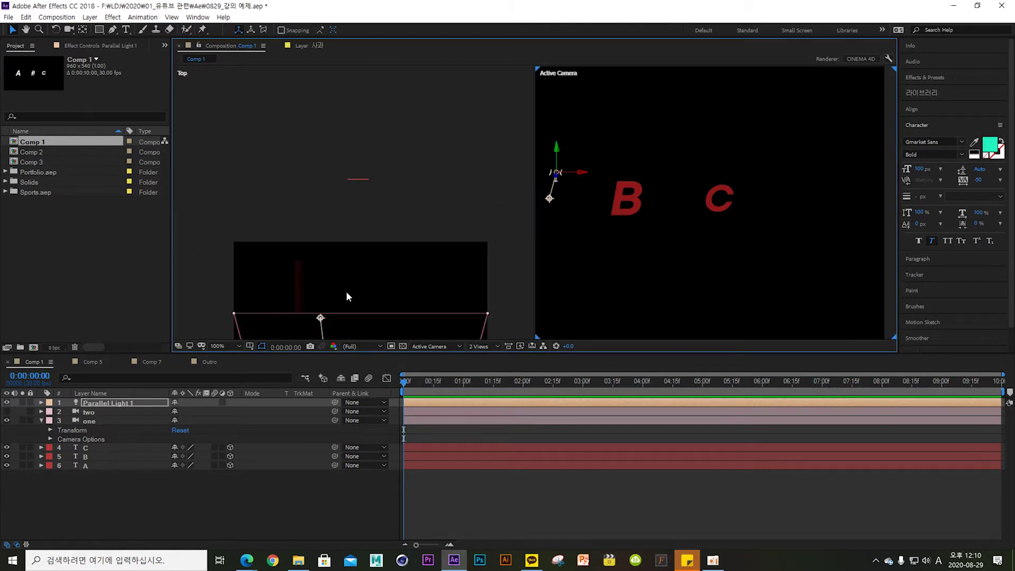
left_click_drag(347, 296, 363, 177)
key("ctrl+Up")
Step: Delete the parallel light and add a new light of the Point type instead
left_click(128, 403)
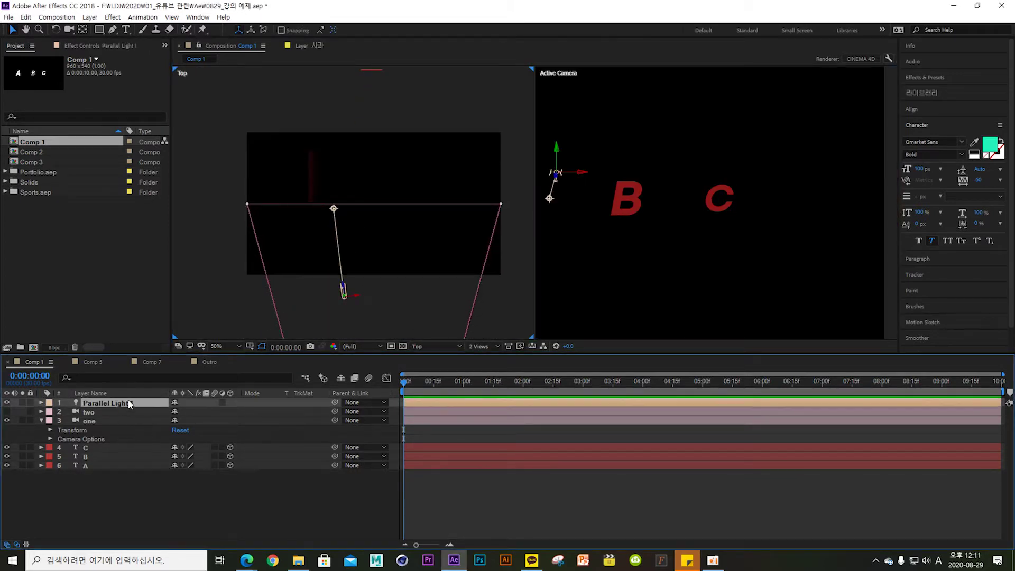
key("Delete")
right_click(171, 477)
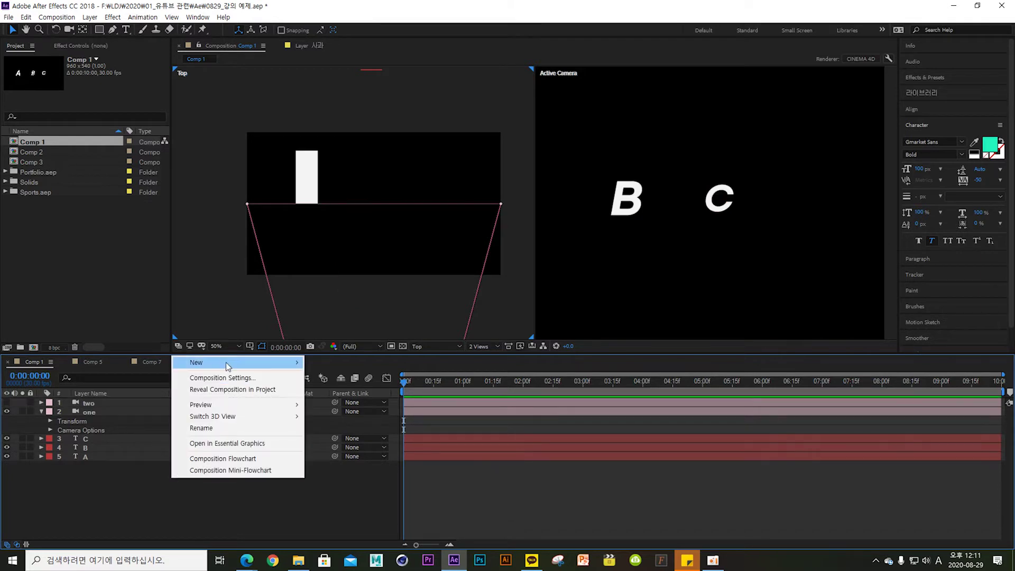
mouse_move(228, 363)
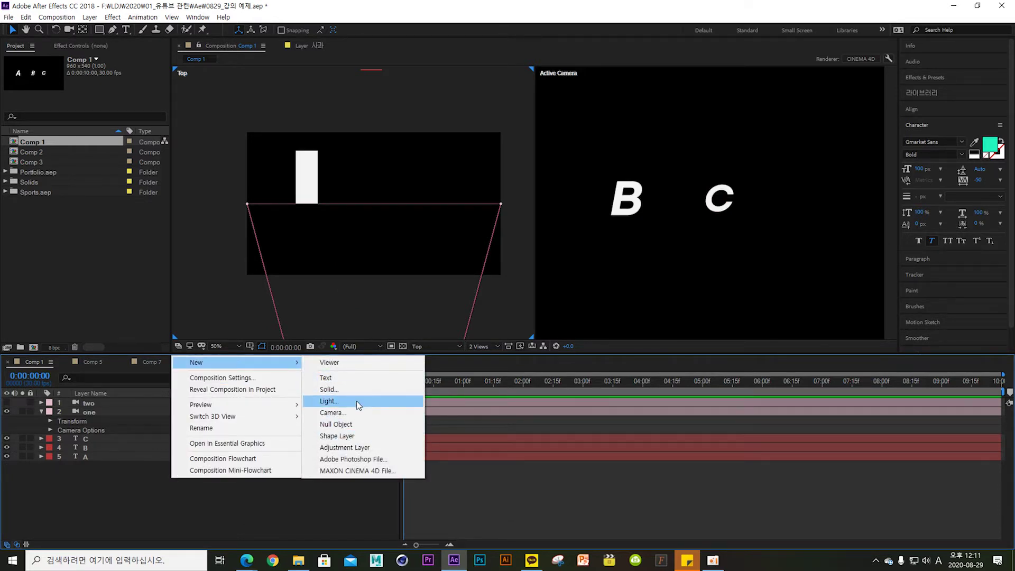
left_click(357, 401)
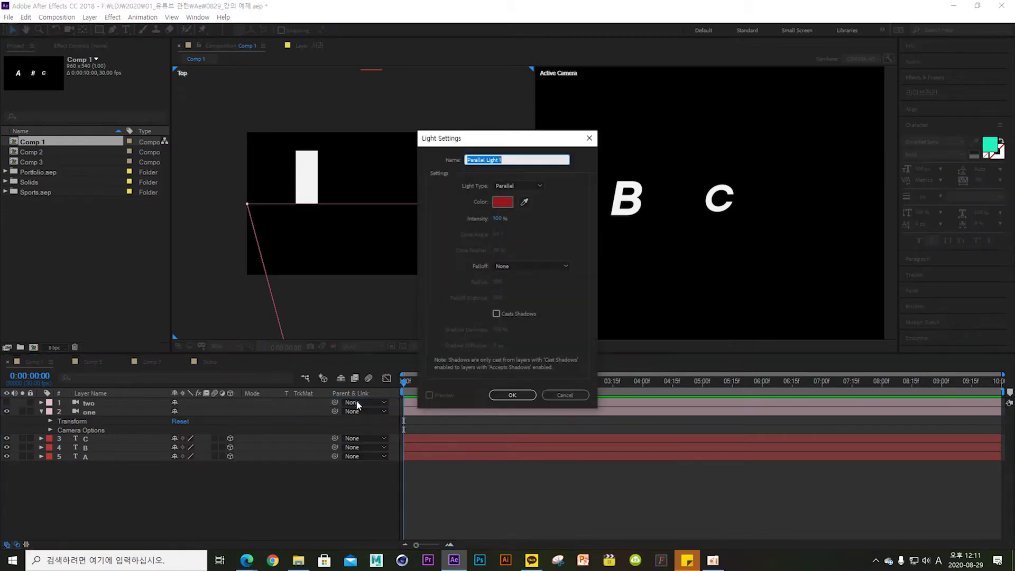
left_click(508, 185)
left_click(534, 217)
left_click(514, 396)
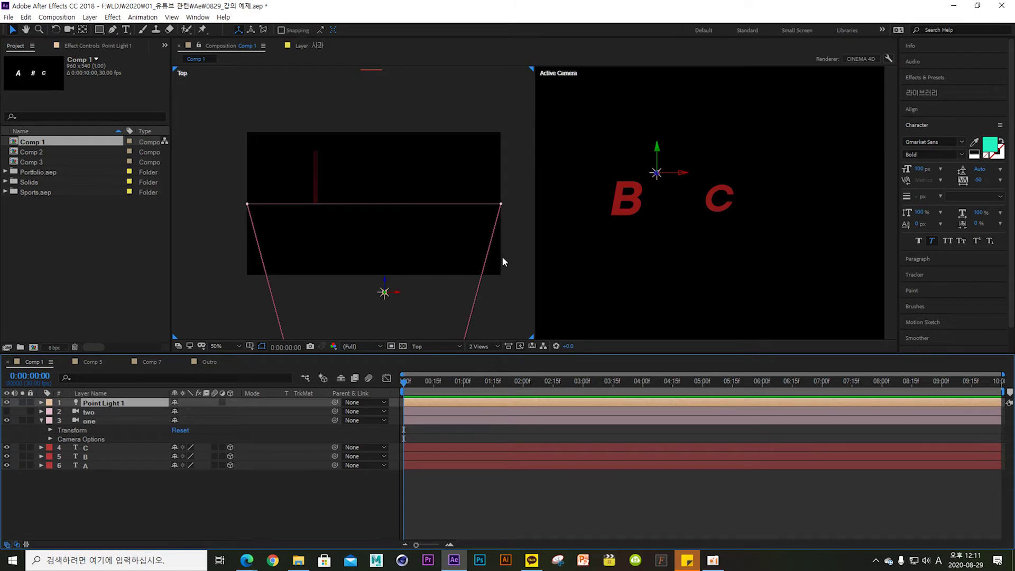
Step: Move the point light in the Top view toward letter A along X and close to the text plane along Z
left_click(720, 195)
left_click_drag(400, 292, 365, 292)
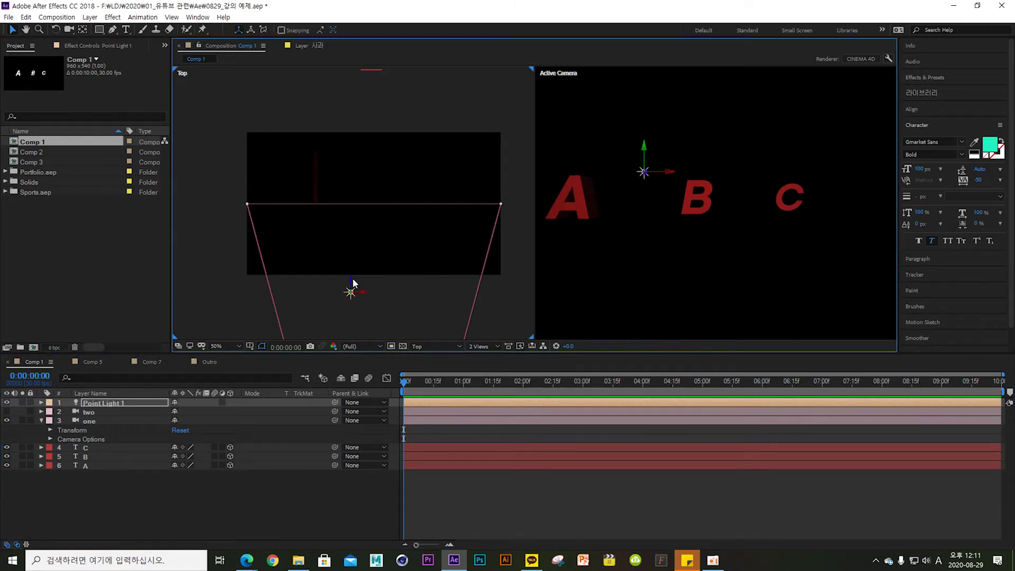
left_click_drag(353, 284, 356, 205)
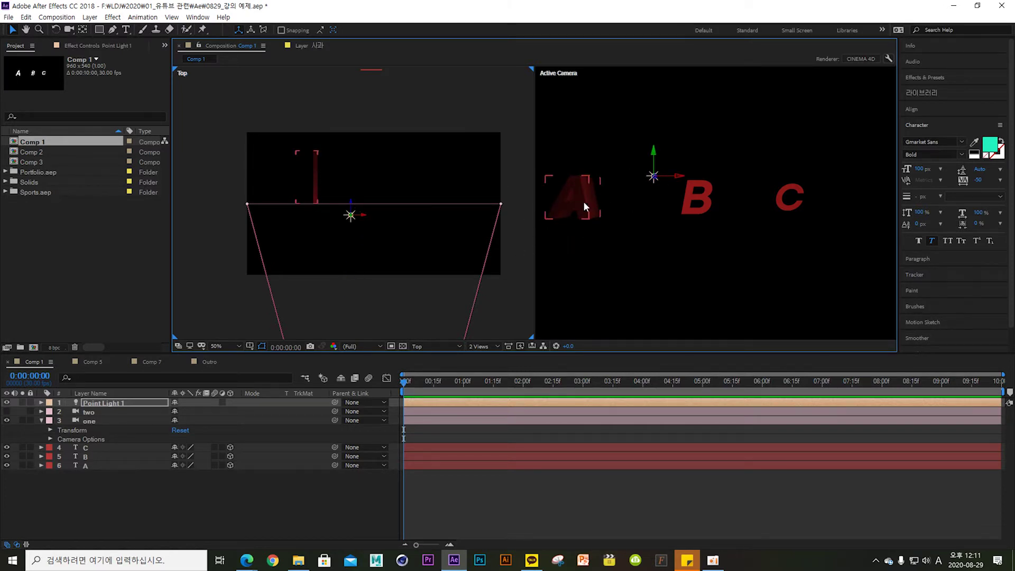
left_click(725, 197)
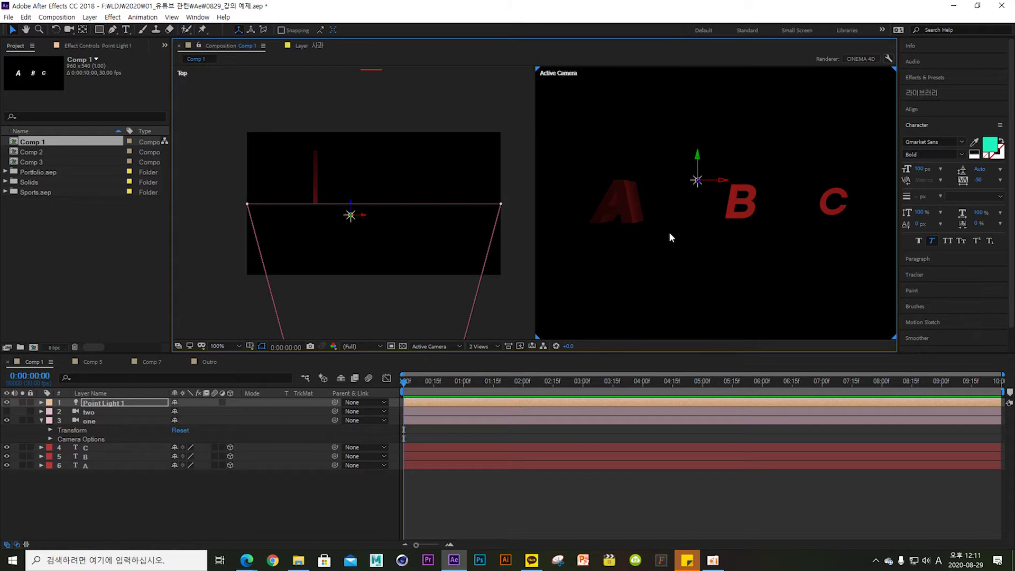
Step: Delete the point light from Comp 1
left_click(100, 506)
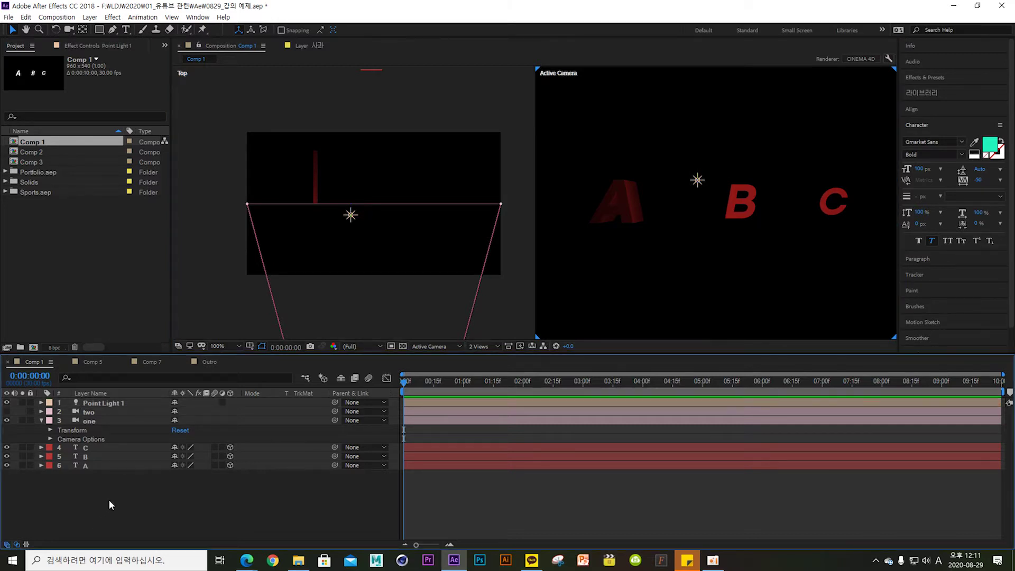
left_click(106, 402)
key("Delete")
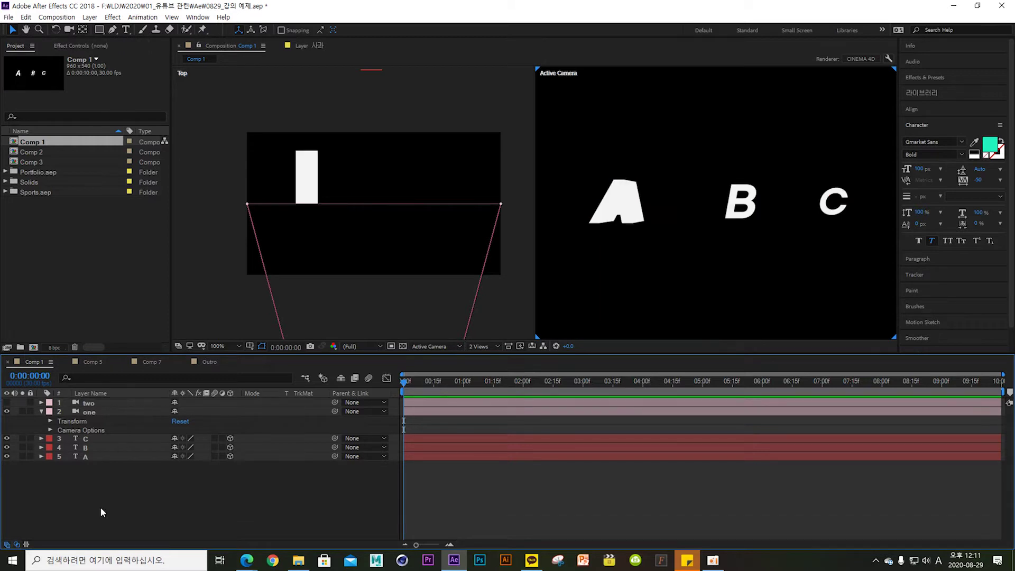
Step: Change the 3D renderer of Comp 1 to Classic 3D
left_click(832, 60)
left_click(606, 224)
left_click(601, 233)
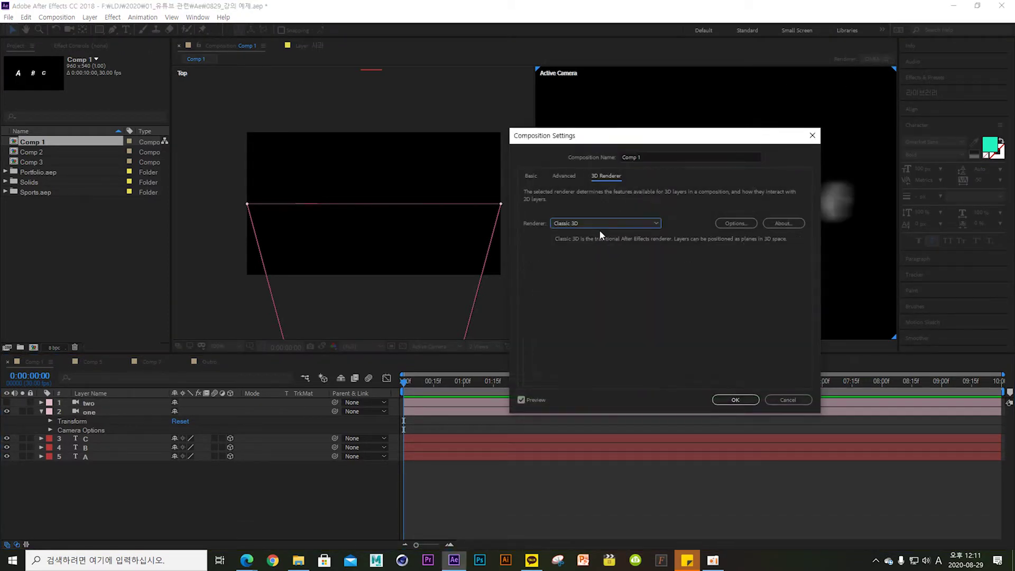
left_click(735, 400)
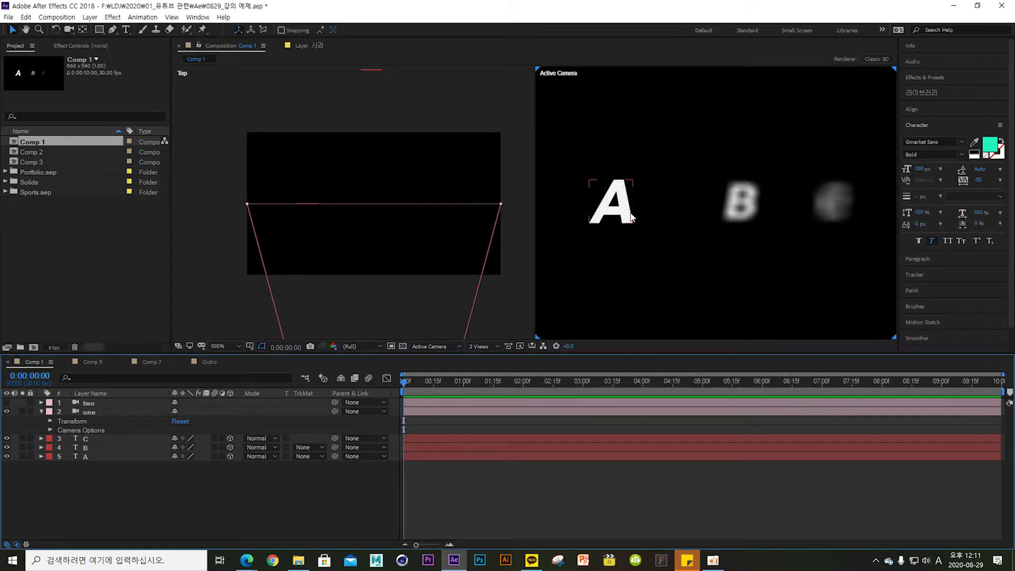
Step: Select letters A, B and C in turn to compare their depth-of-field blur under Classic 3D
left_click(617, 201)
left_click(753, 193)
left_click(835, 198)
left_click(616, 203)
left_click(740, 201)
left_click(833, 201)
left_click(741, 201)
left_click(613, 201)
left_click(741, 201)
left_click(838, 199)
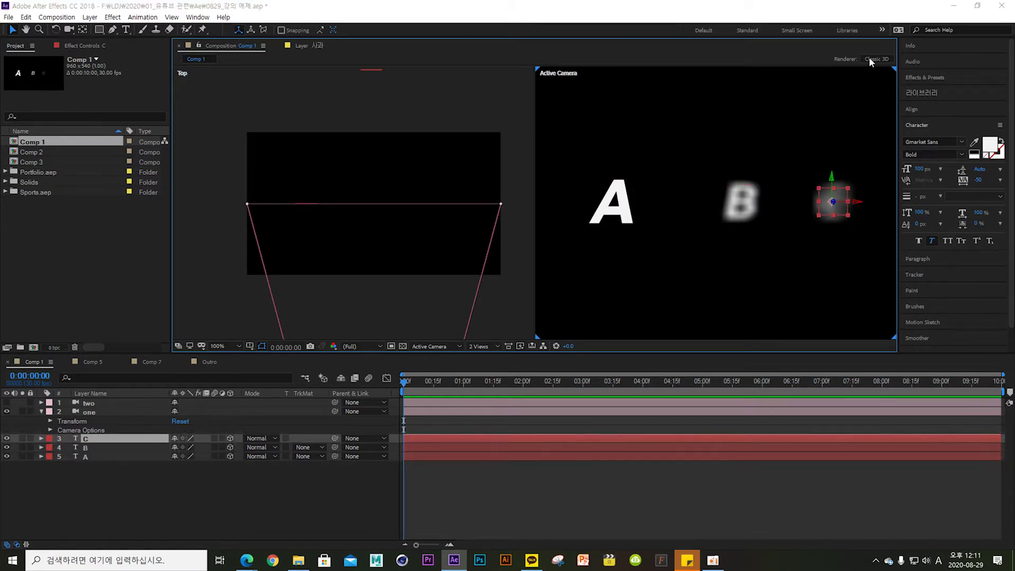
Step: Switch the 3D renderer of Comp 1 back to CINEMA 4D
left_click(870, 59)
left_click(617, 222)
left_click(572, 242)
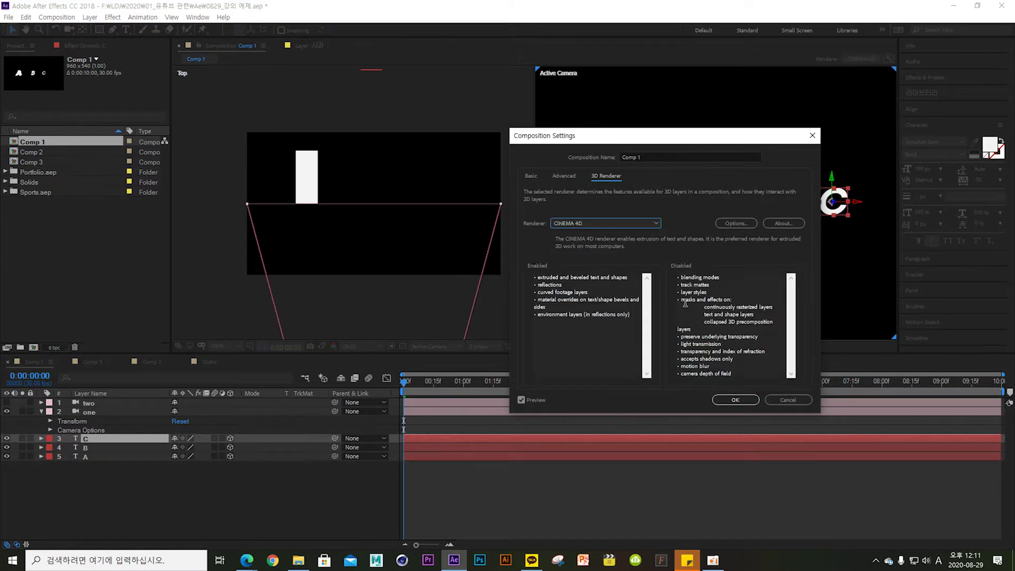
left_click(736, 400)
Step: Duplicate text layer A, remove the copy's extrusion depth, and show its Position property
left_click(632, 208)
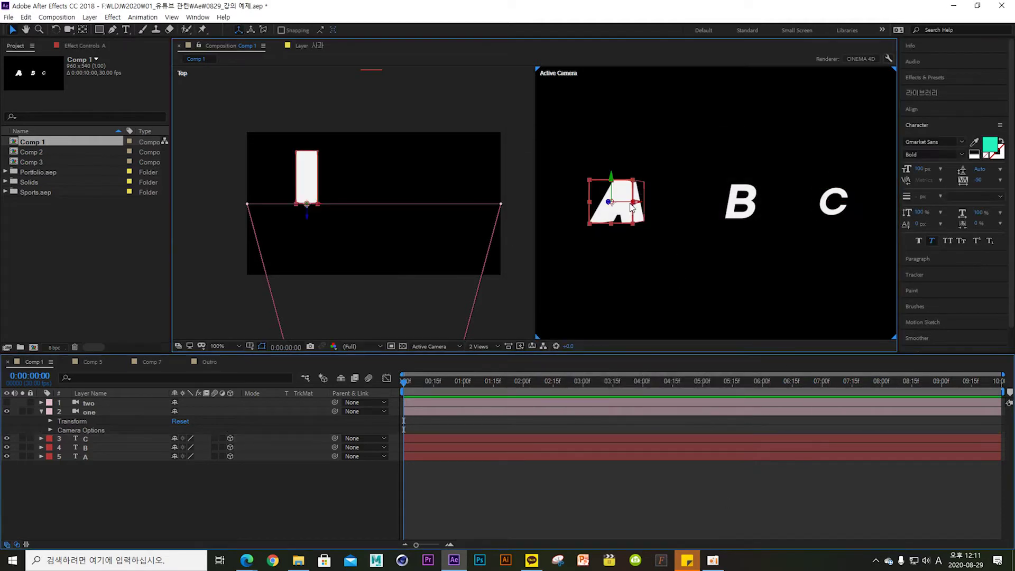
left_click(93, 457)
key("ctrl+d")
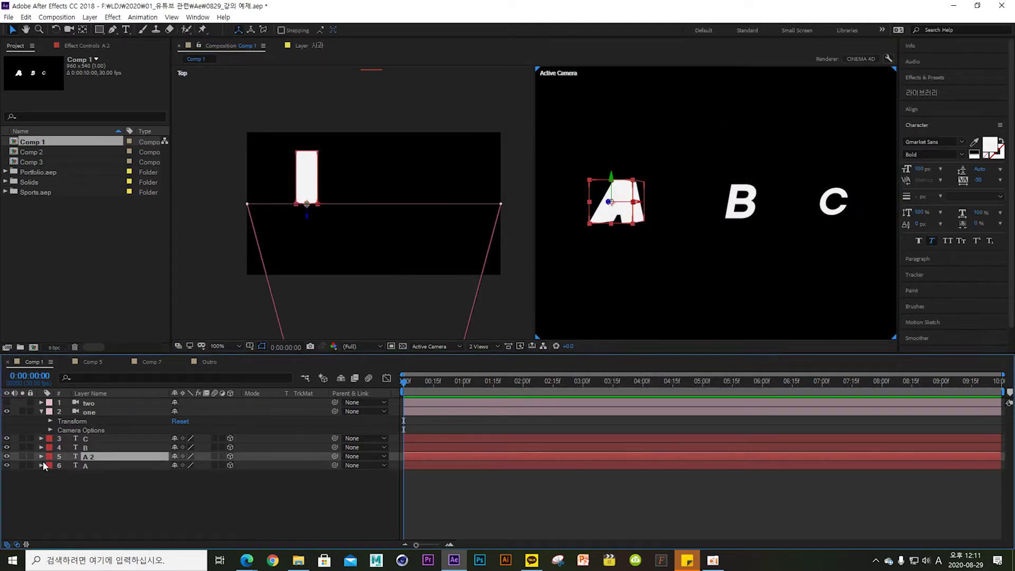
left_click(42, 457)
left_click(49, 485)
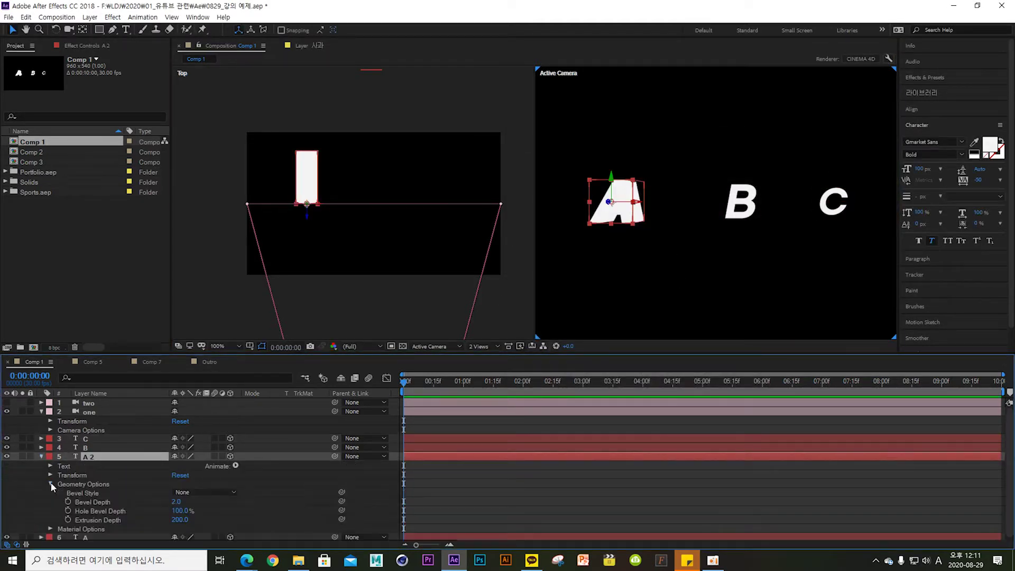
left_click(276, 519)
left_click(254, 456)
key("p")
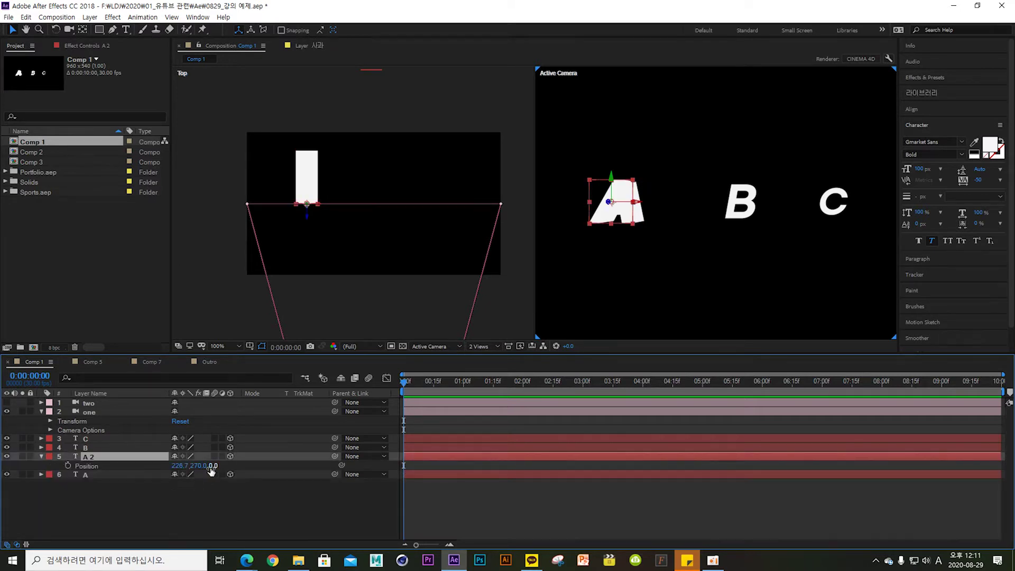
Step: Color the duplicated letter A bright green and set its Z position to -1
left_click(990, 145)
left_click(818, 285)
left_click(786, 205)
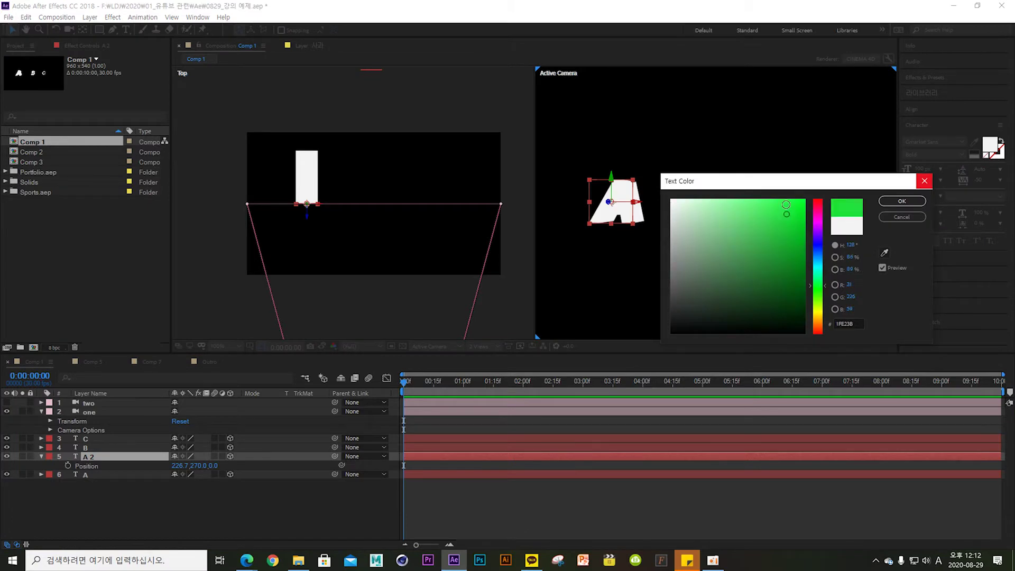
key("Return")
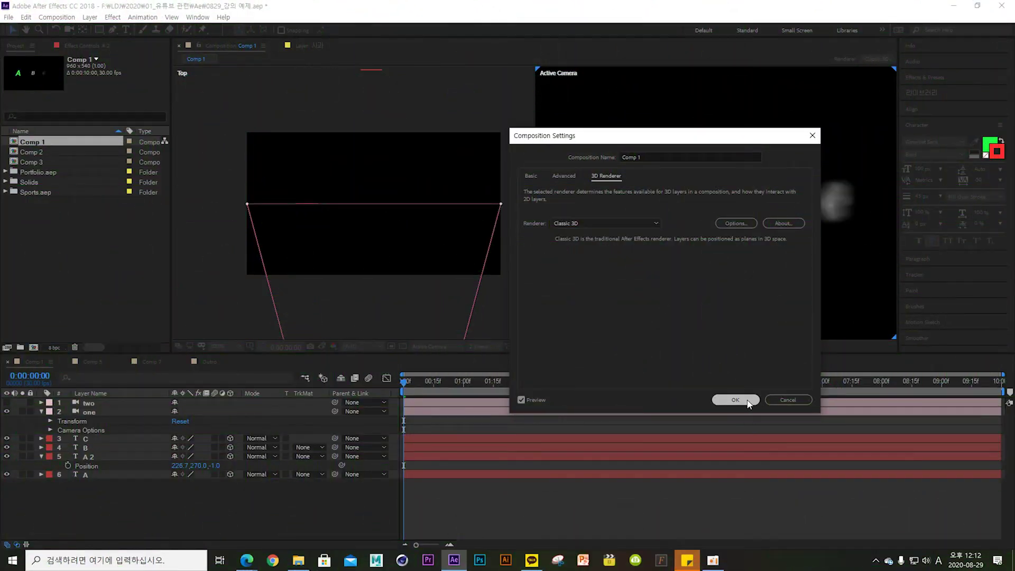
Step: Change the 3D renderer of Comp 1 to Classic 3D and display the composition in 1 View
left_click(748, 402)
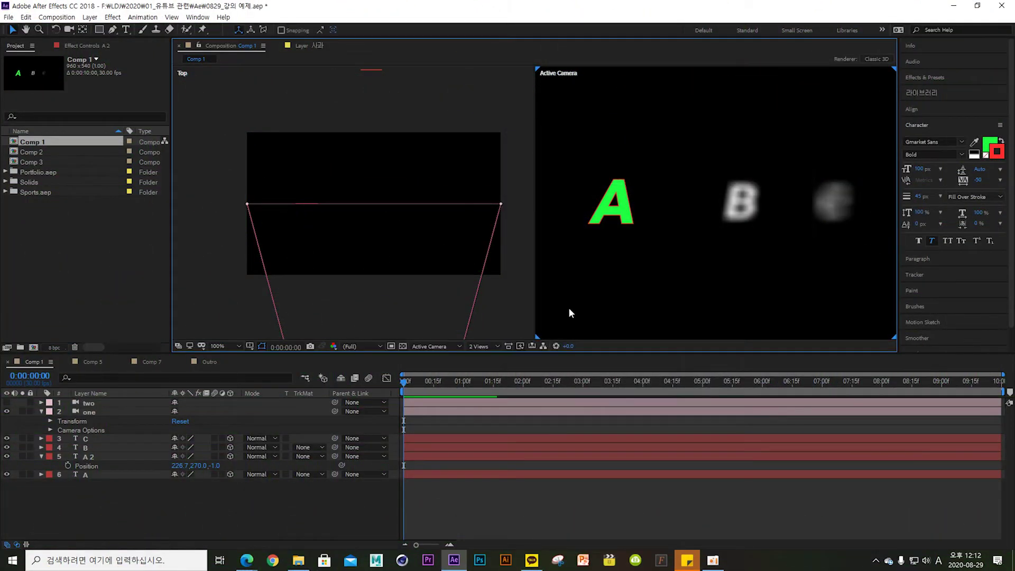
left_click(479, 346)
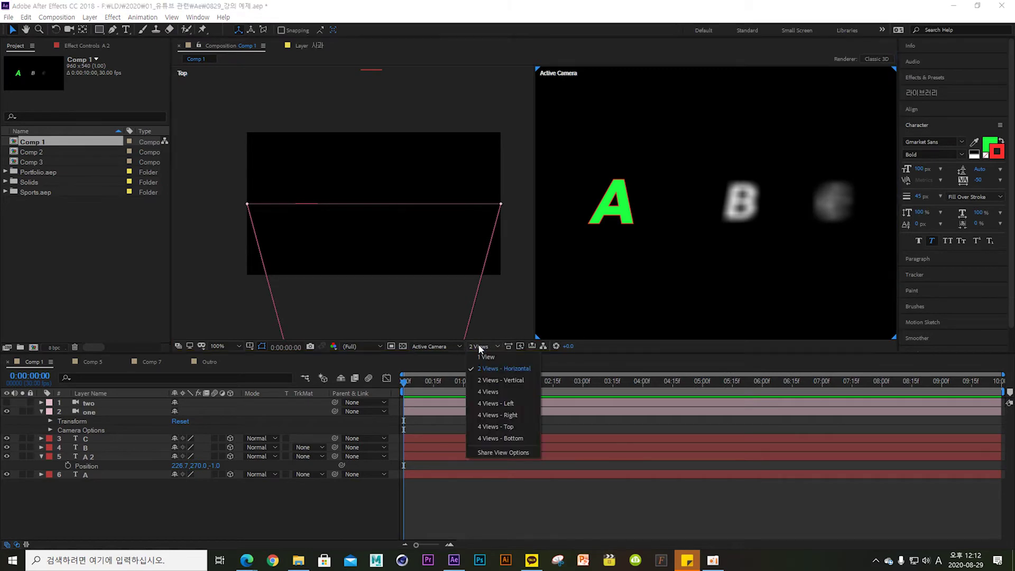
left_click(484, 371)
Step: Delete the green duplicate of letter A from Comp 1
left_click(122, 457)
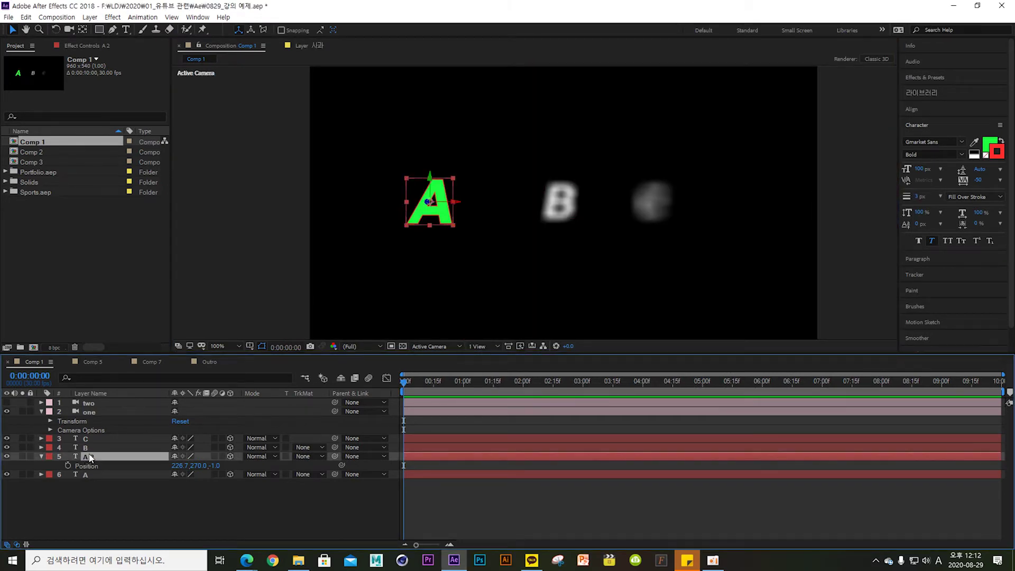
key("Delete")
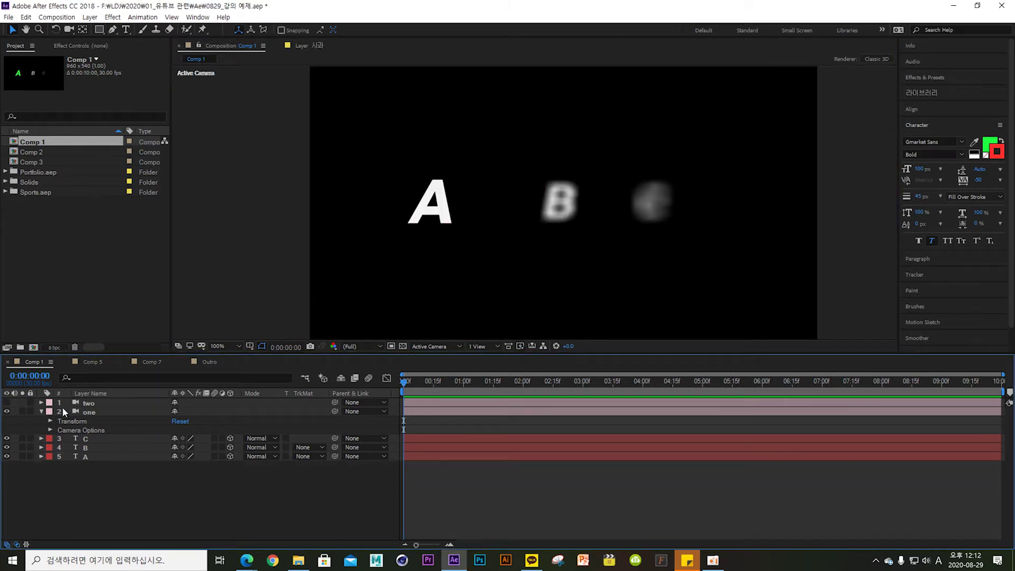
Step: Expand the Transform properties of camera one and examine its position, orientation and rotation values
left_click(90, 412)
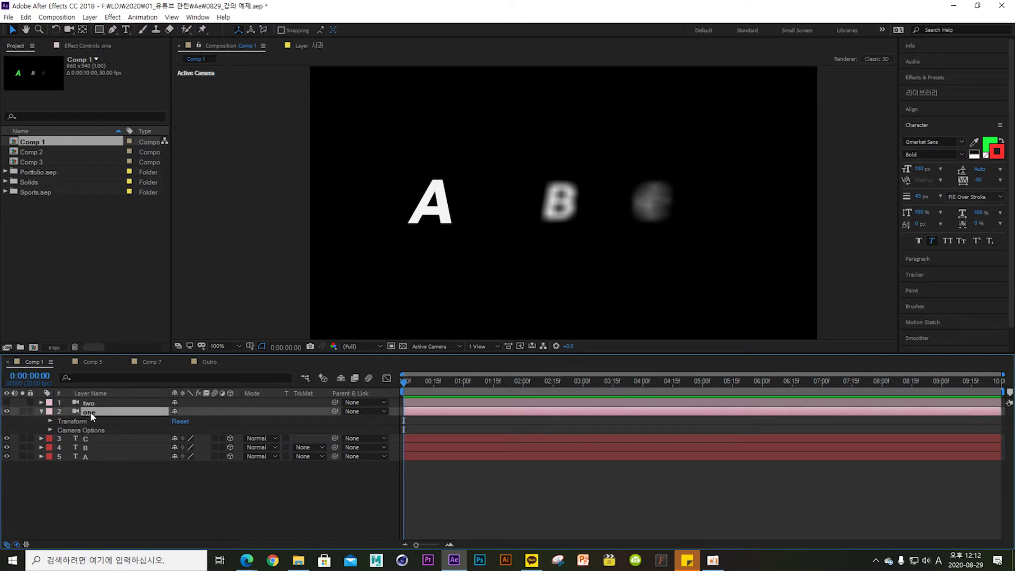
left_click(51, 421)
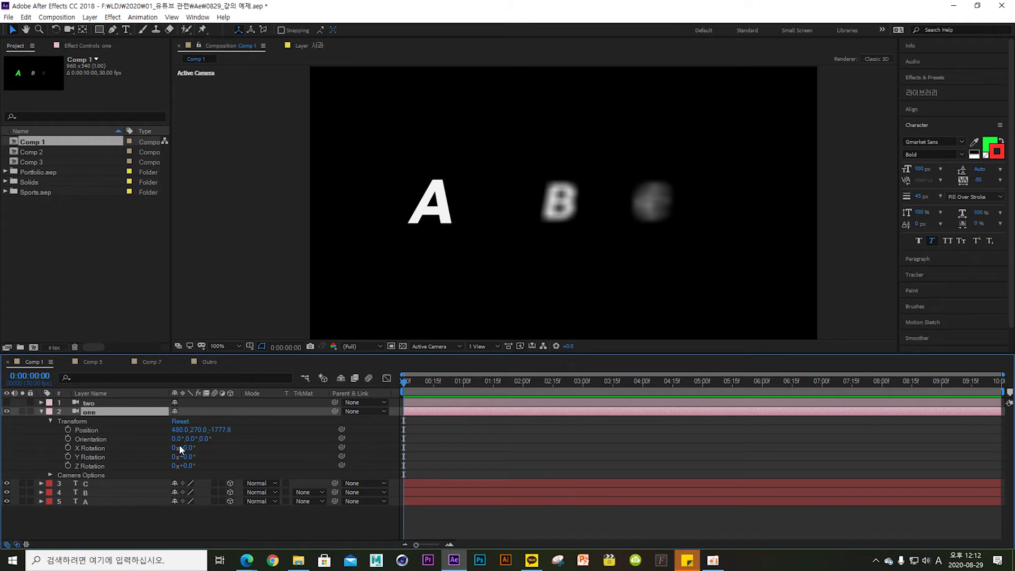
left_click_drag(180, 429, 208, 443)
Step: Duplicate text layer C, move the copy further right along the X axis, and collapse camera one's properties
left_click(88, 484)
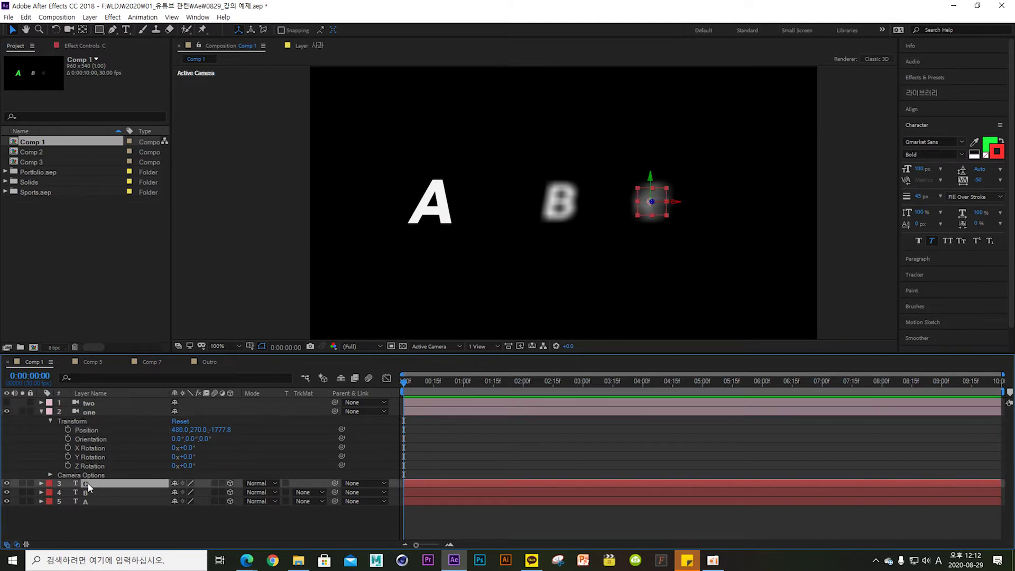
key("ctrl+d")
left_click_drag(679, 208, 773, 204)
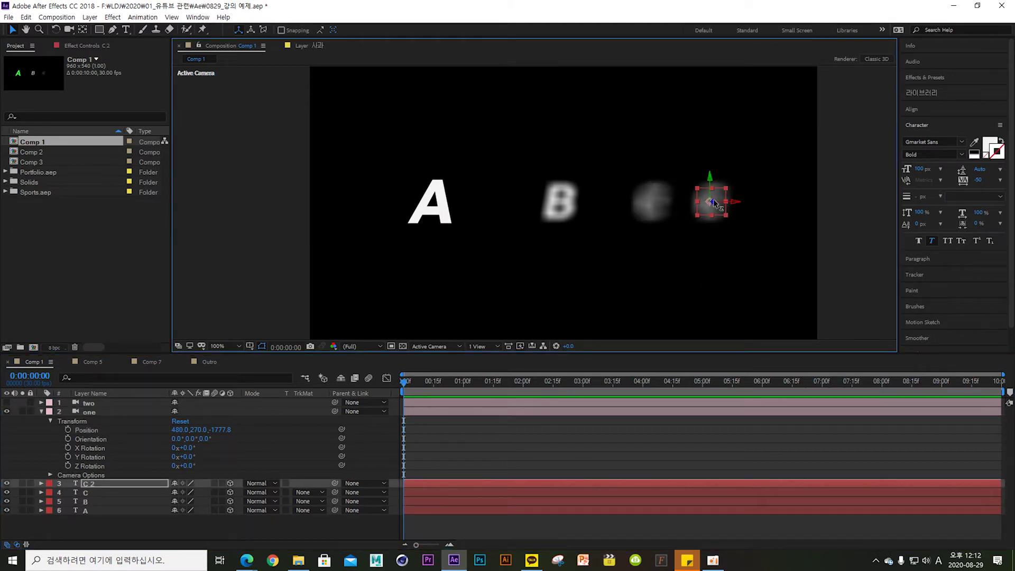
left_click(678, 370)
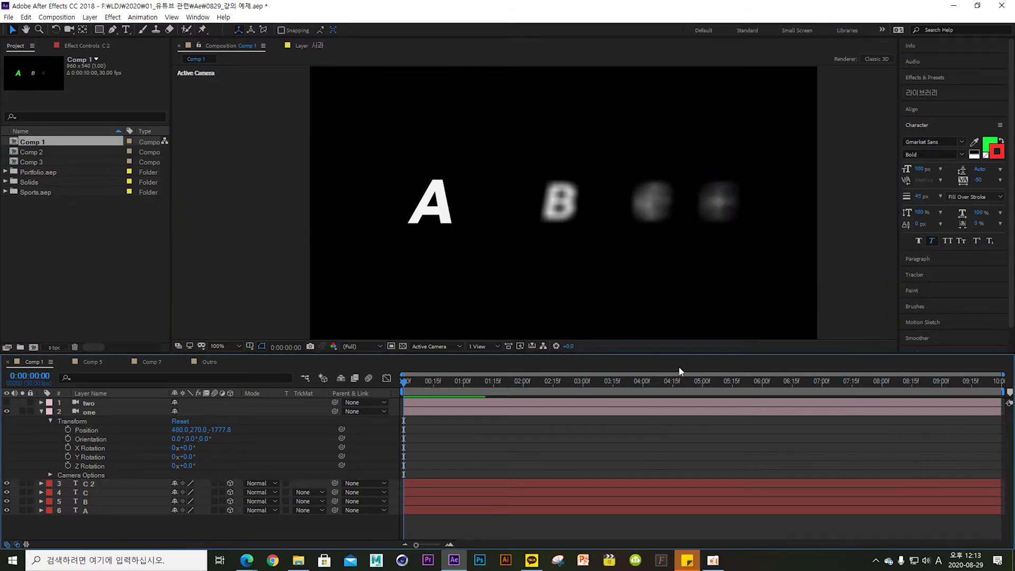
left_click(41, 411)
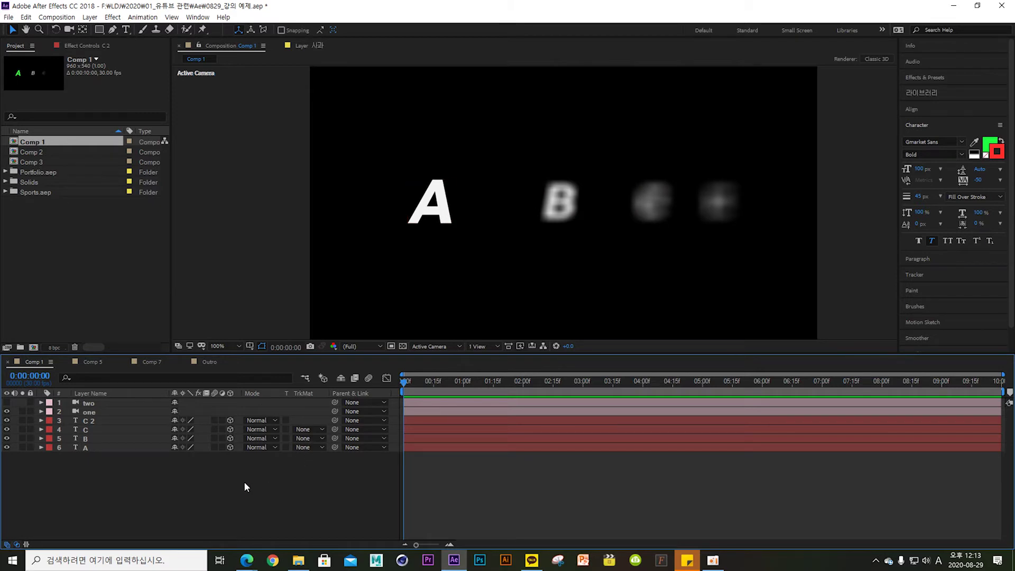
Step: Open Comp 2 and preview the position animation of letters A, B and C
left_click(446, 199)
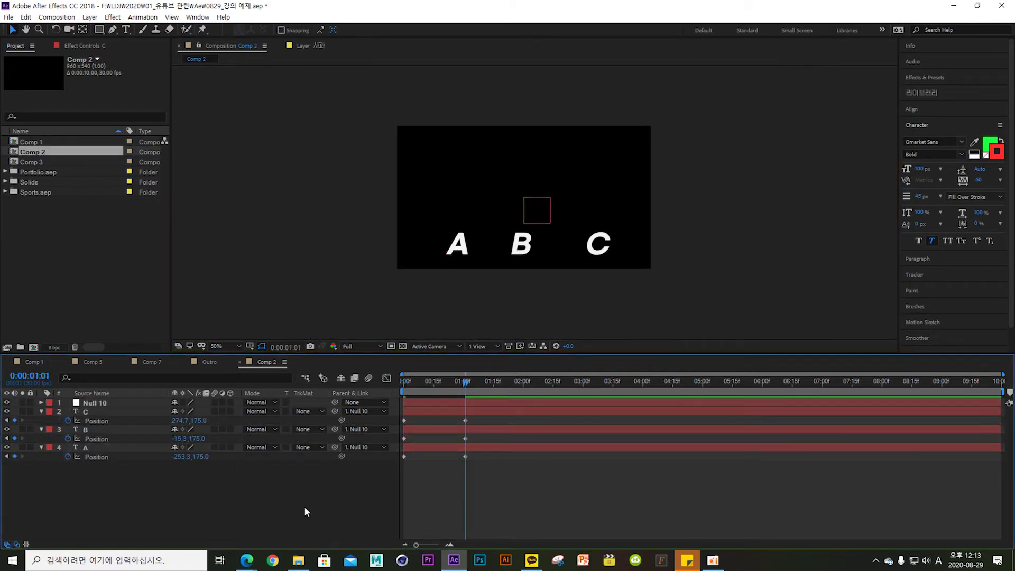
key("Home")
key("space")
left_click(463, 381)
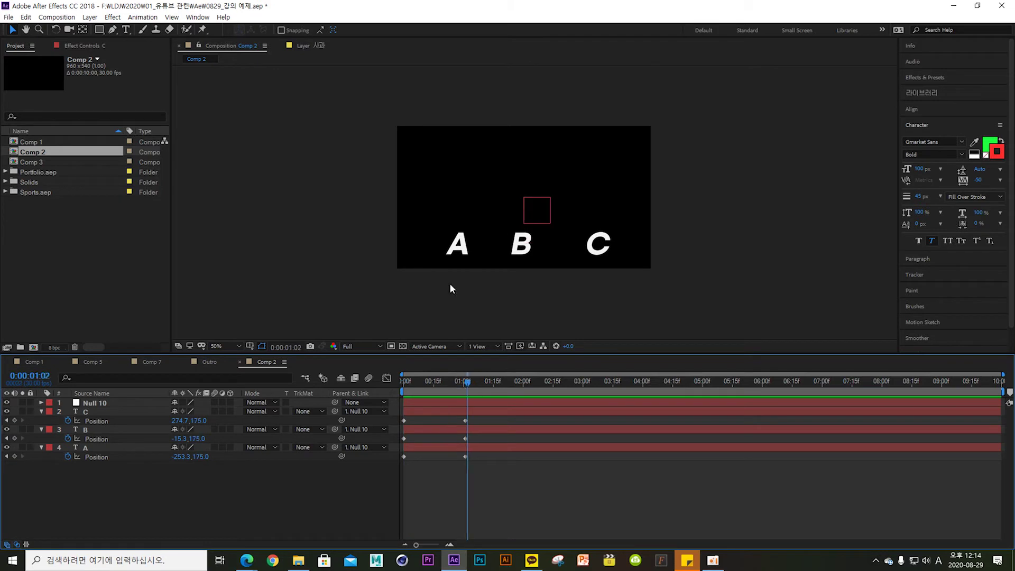
Step: At the first frame of Comp 2, select both Position keyframes of layer A and shift its X position to -303.3
left_click(450, 233)
key("period")
left_click_drag(461, 379, 379, 391)
left_click_drag(480, 487, 400, 451)
key("shift+Left")
key("shift+Left")
key("shift+Left")
key("shift+Left")
key("shift+Left")
key("shift+Left")
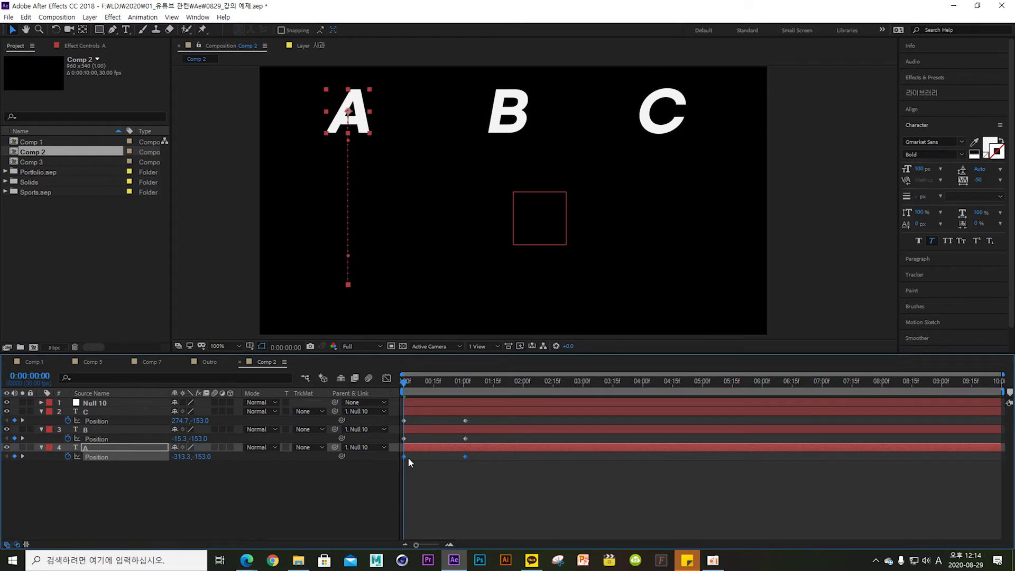
key("shift+Right")
key("shift+Right")
key("shift+Right")
key("shift+Right")
key("shift+Right")
key("shift+Left")
key("shift+Left")
key("shift+Left")
key("shift+Left")
key("shift+Left")
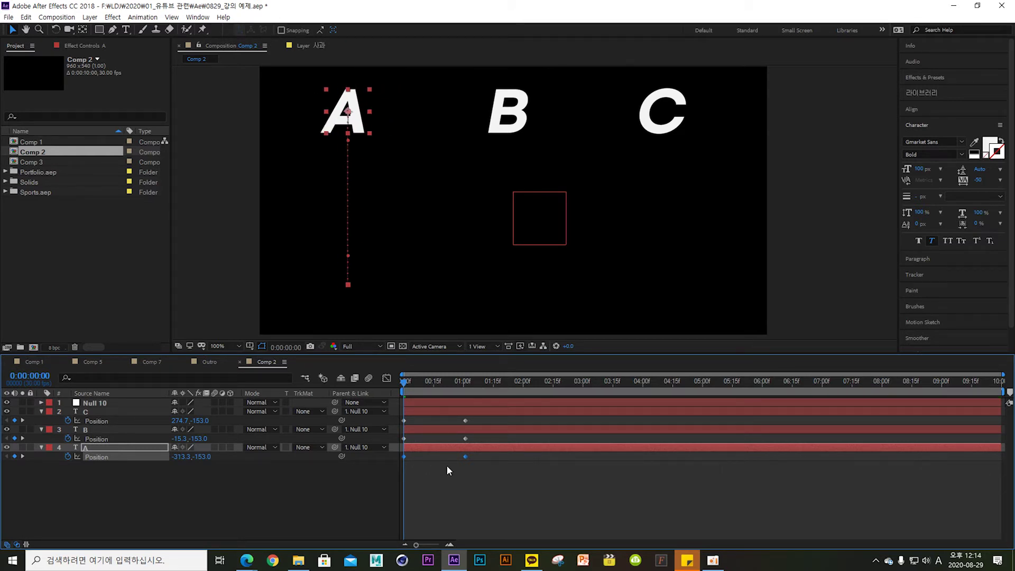
key("shift+Right")
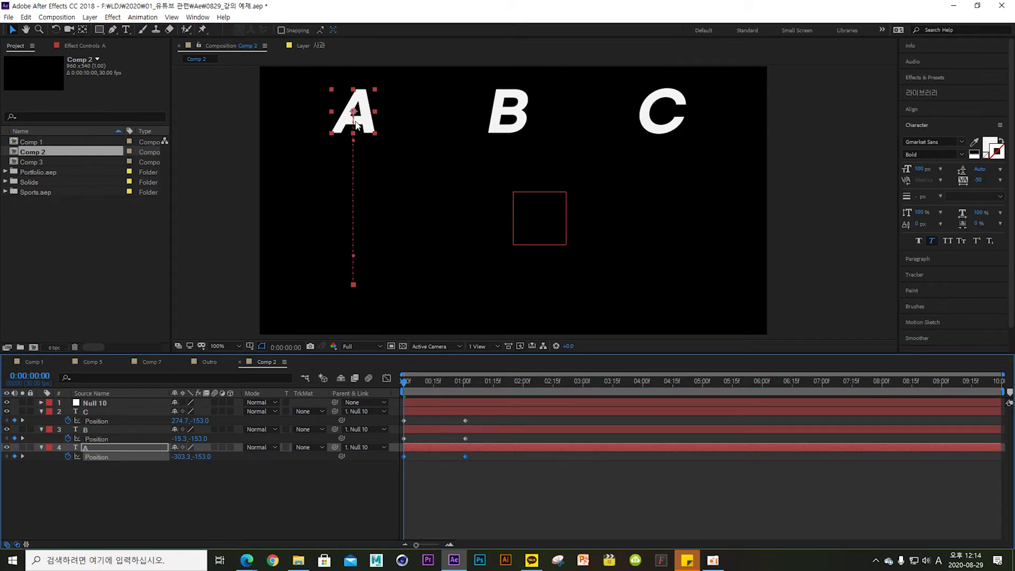
Step: Play back Comp 2 from the start to check letter A's shifted animation
left_click(457, 461)
key("space")
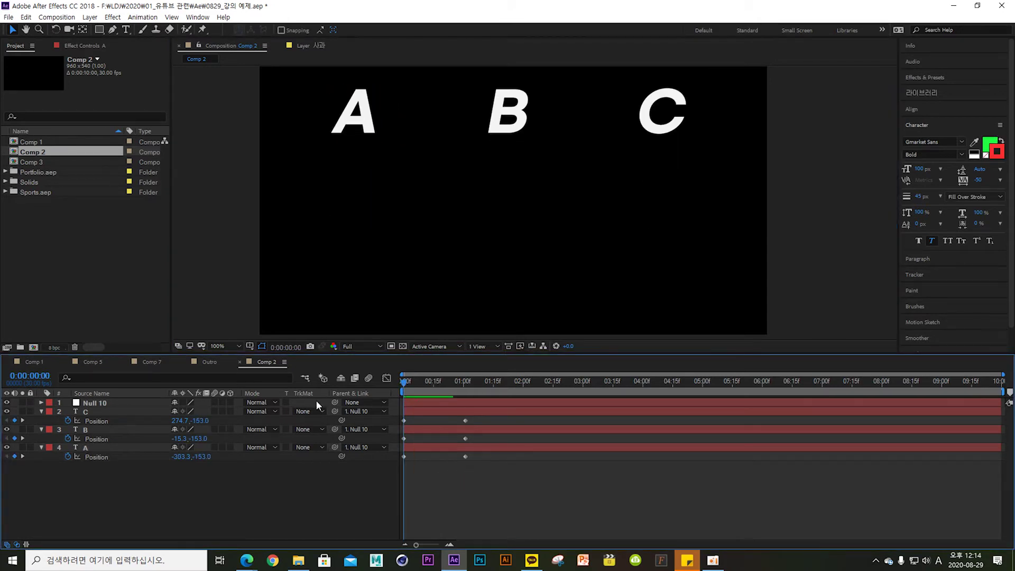
key("space")
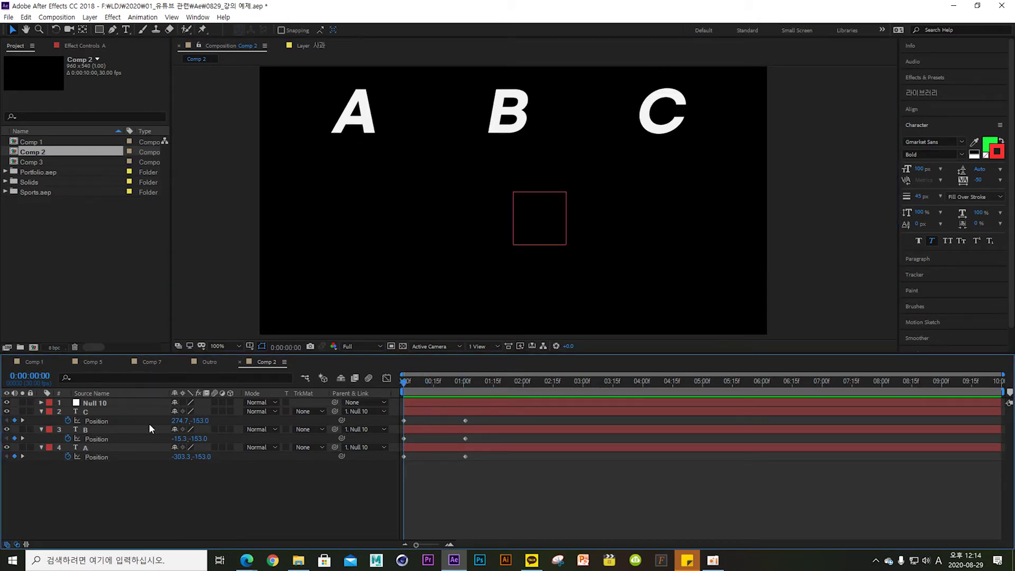
Step: Move Null 10 left to X position 450 together with its child letters, and select A to show its motion path
left_click(151, 403)
key("shift+Left")
key("shift+Left")
key("shift+Left")
left_click(477, 461)
scroll(509, 212, "down", 2)
scroll(528, 204, "up", 2)
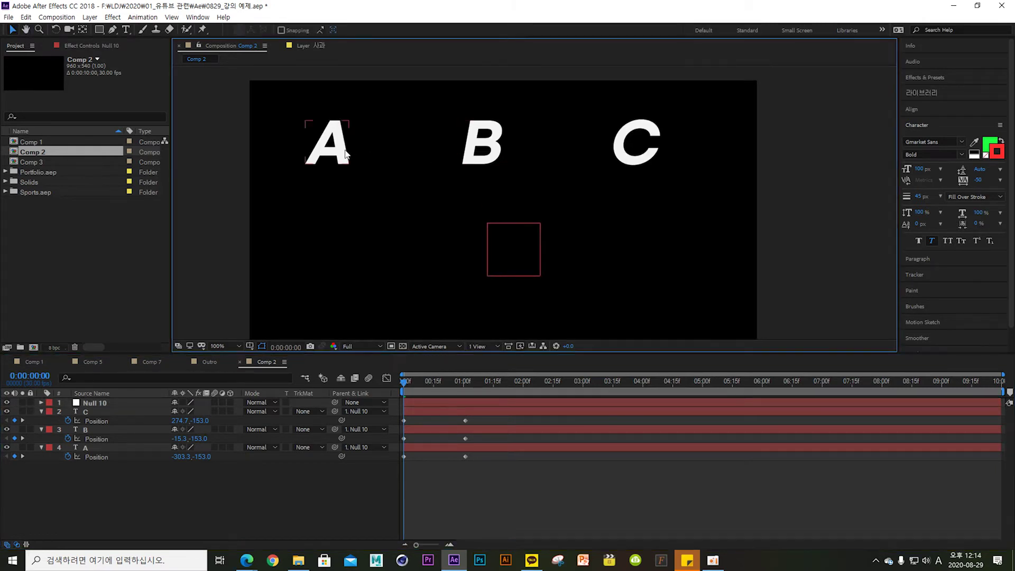
left_click(347, 154)
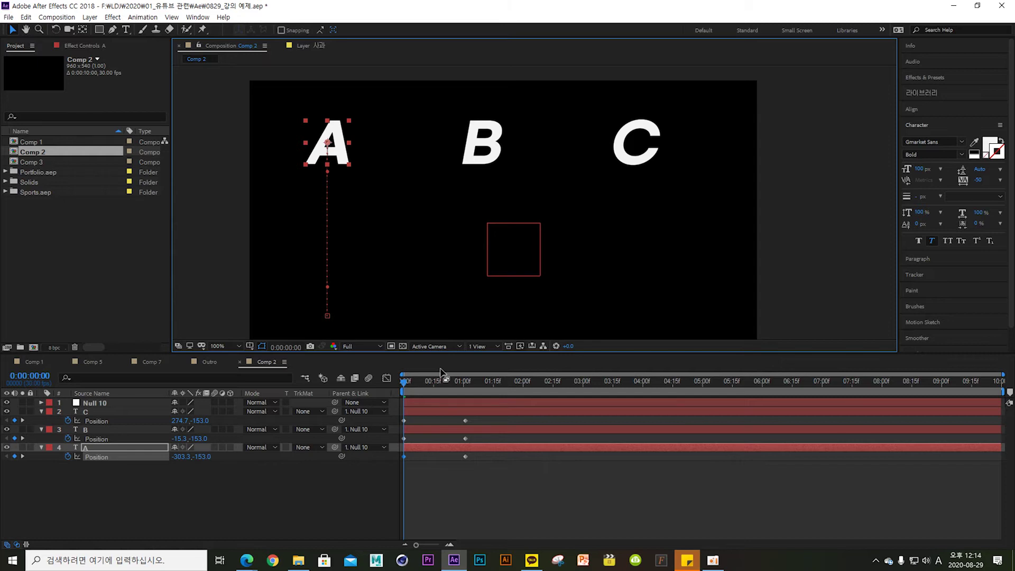
Step: Show the Position of Null 10 and set its Y value to 317 to move all parented letters vertically
left_click(132, 403)
key("shift+p")
left_click_drag(194, 411, 341, 468)
scroll(510, 239, "down", 2)
scroll(510, 239, "up", 2)
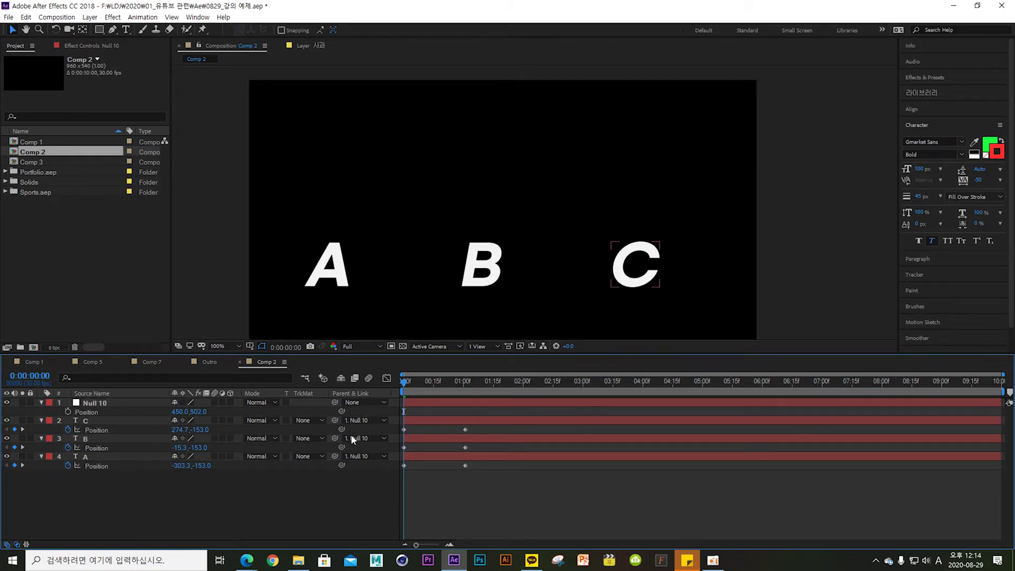
left_click_drag(201, 412, 110, 414)
left_click(345, 524)
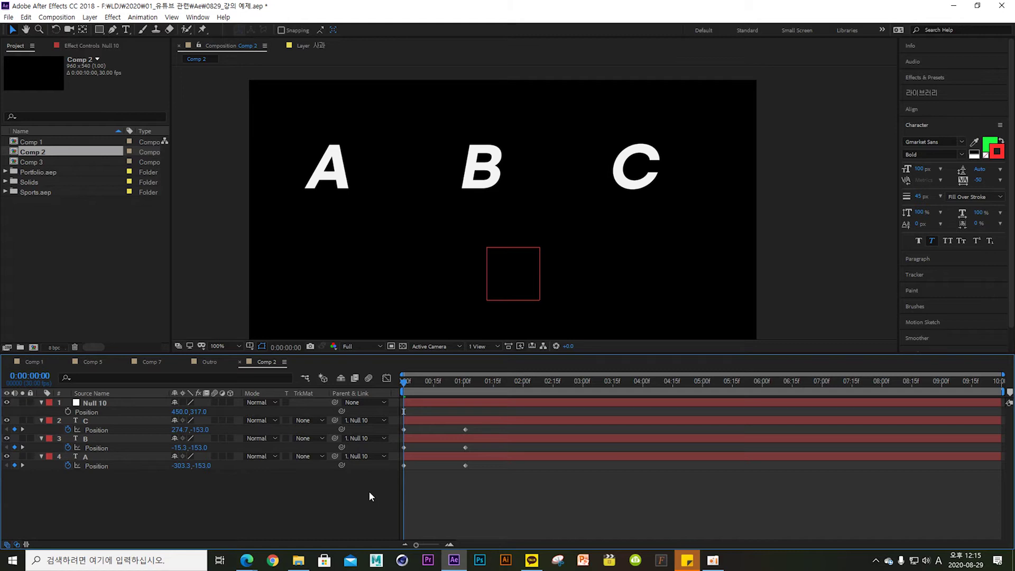
Step: Open Comp 5 and preview its recycling animation from the start, including the depth-of-field blur
left_click(90, 361)
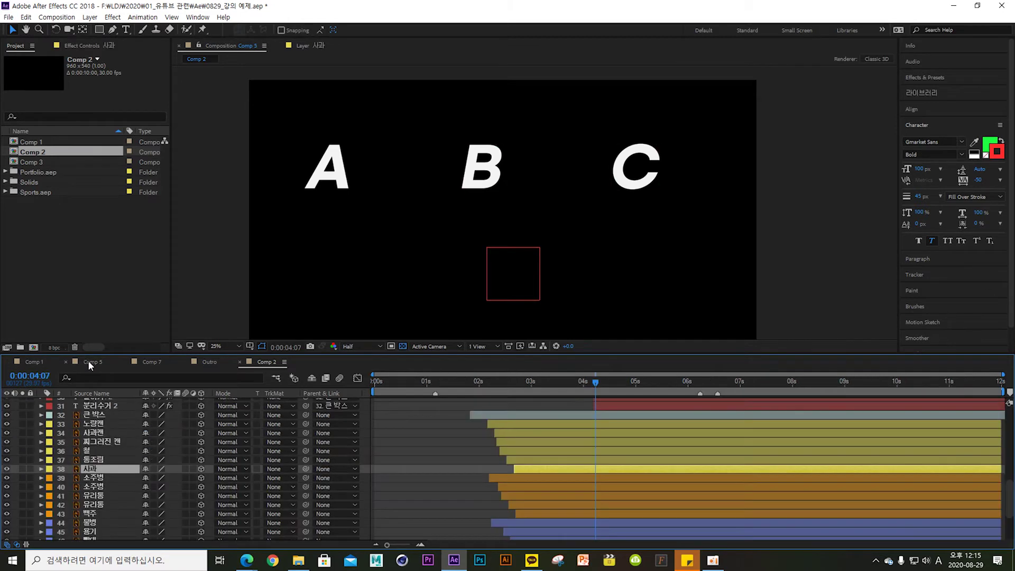
left_click_drag(584, 387, 373, 400)
scroll(402, 434, "down", 2)
scroll(410, 428, "up", 3)
key("space")
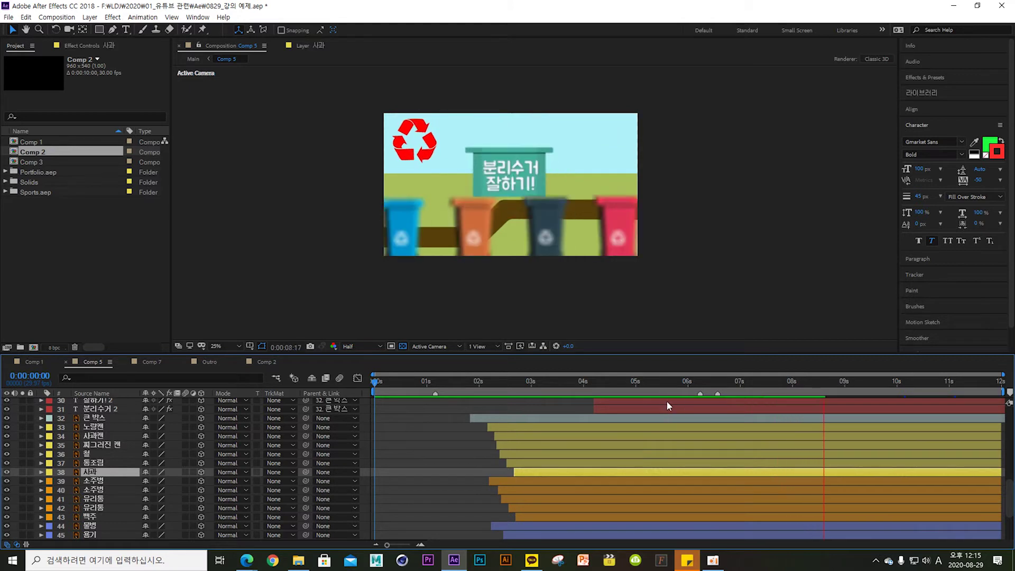
left_click_drag(682, 379, 826, 367)
key("space")
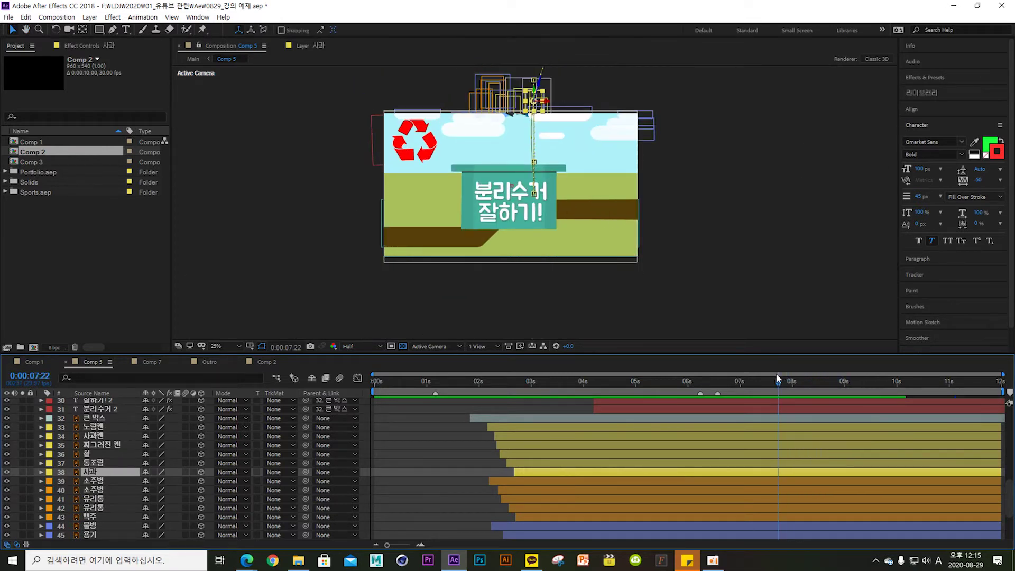
Step: Go to 0:00:09:05 in Comp 5 and display the Top and Active Camera views side by side
left_click_drag(818, 375, 854, 375)
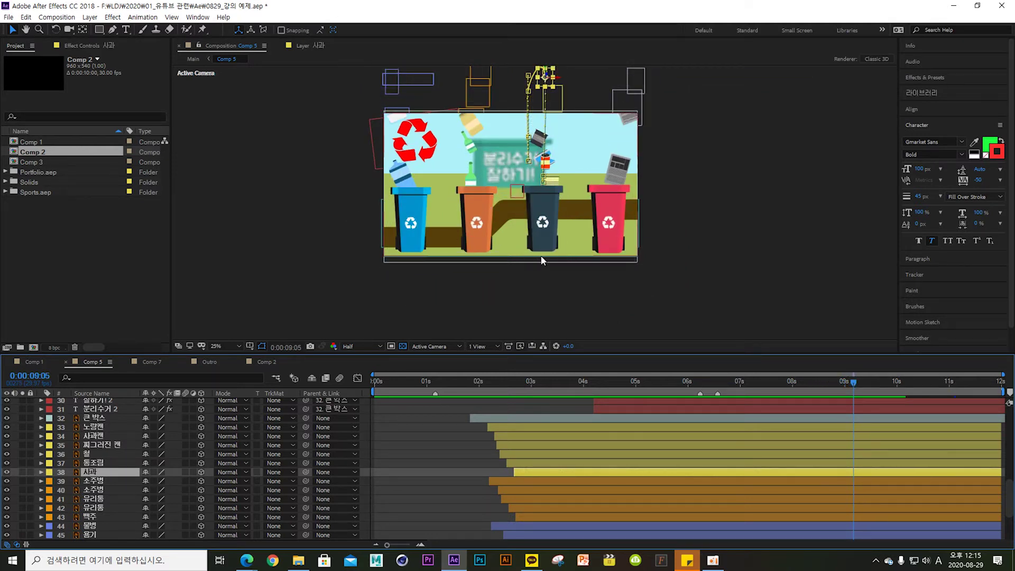
left_click(477, 346)
left_click(500, 367)
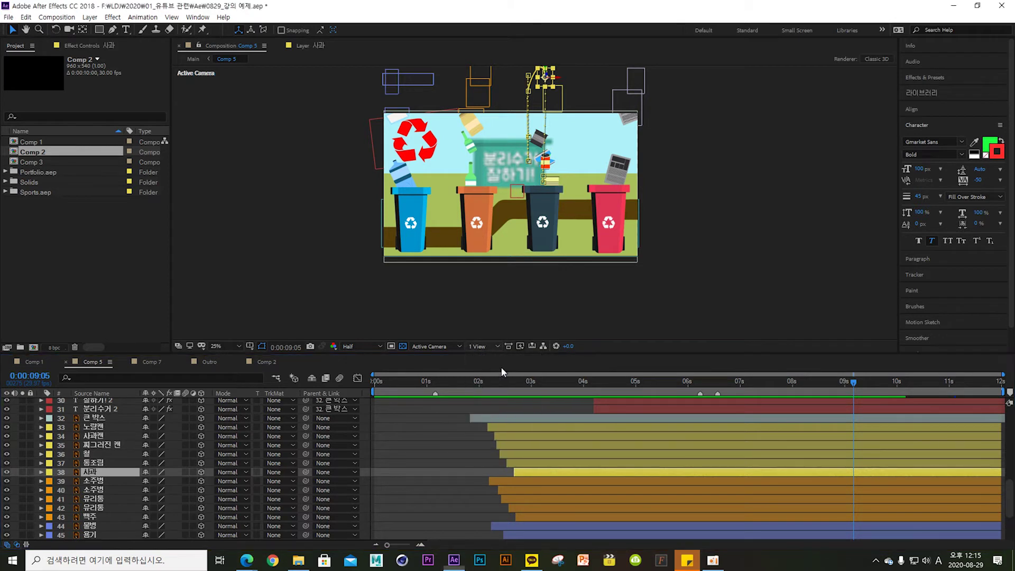
left_click(461, 259)
scroll(397, 253, "up", 3)
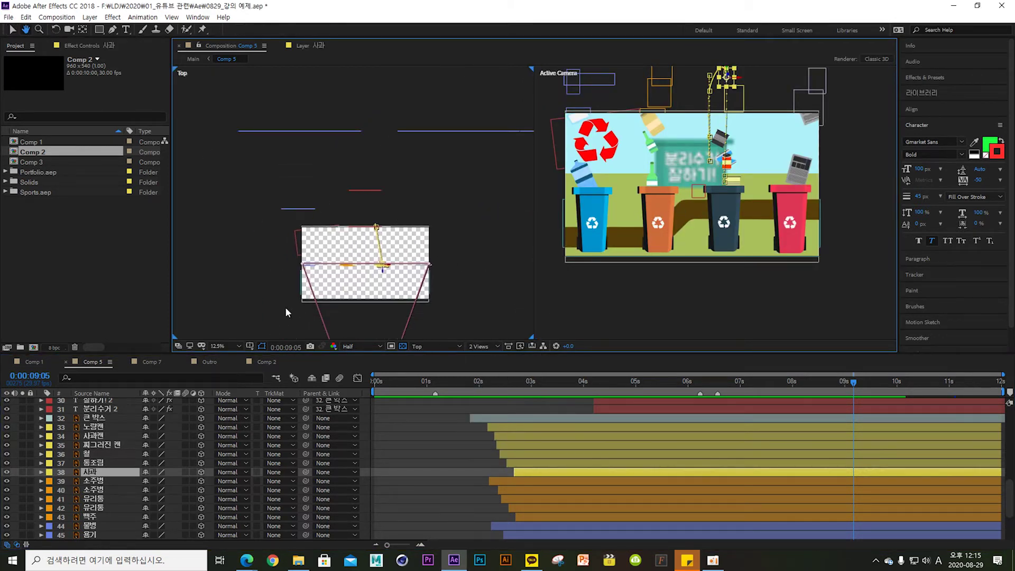
Step: Select the falling trash item layers 39 to 48 in Comp 5 to examine their motion paths in the Top view
scroll(106, 457, "up", 3)
left_click(101, 491)
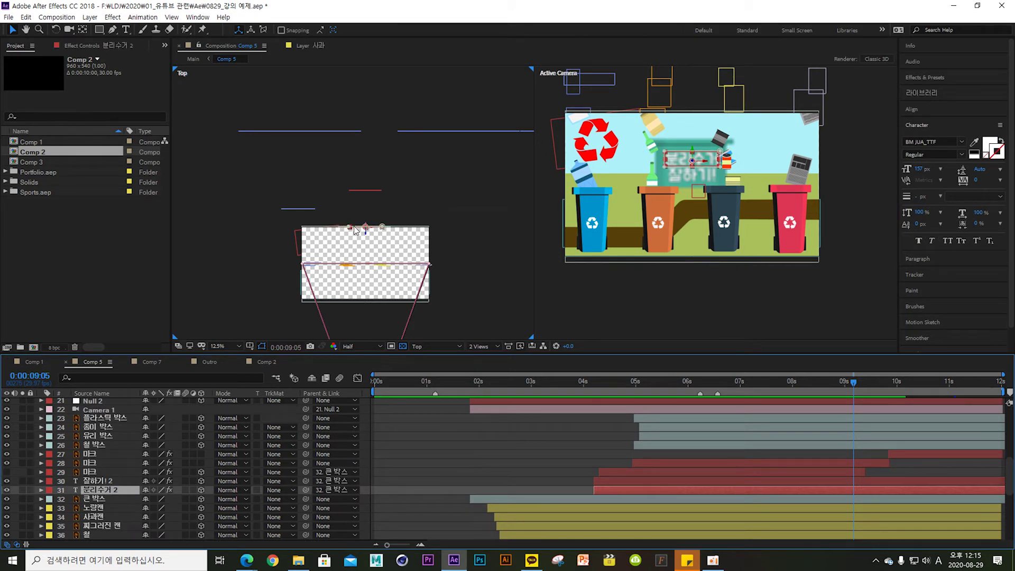
scroll(116, 472, "down", 5)
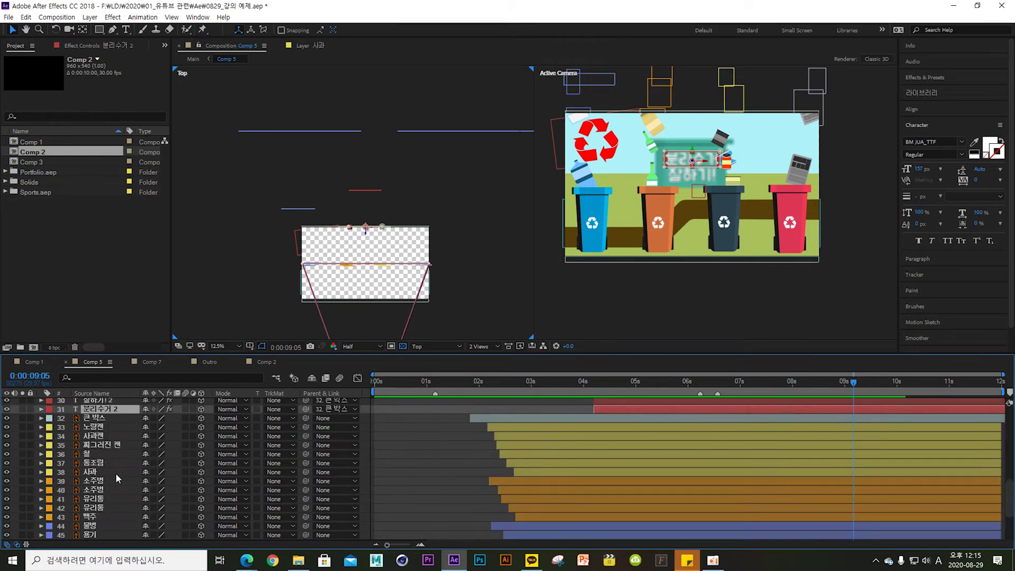
left_click(95, 428)
left_click(116, 505, "shift")
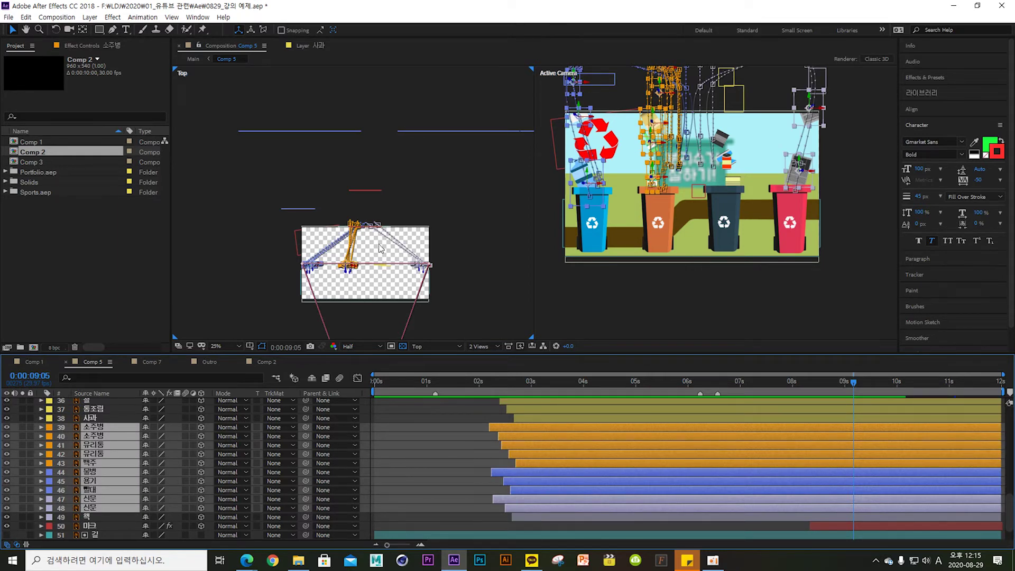
scroll(402, 169, "up", 2)
left_click_drag(426, 181, 373, 152)
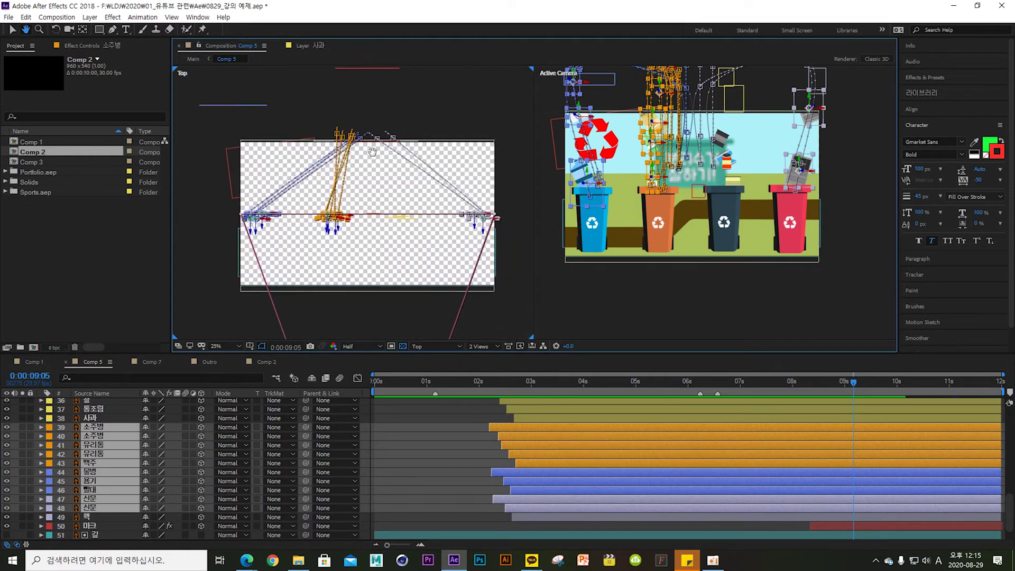
Step: Scrub Comp 5 to 0:00:03:14, preview the selected items' movement in both views up to 0:00:09:28, and deselect the layers
left_click(503, 377)
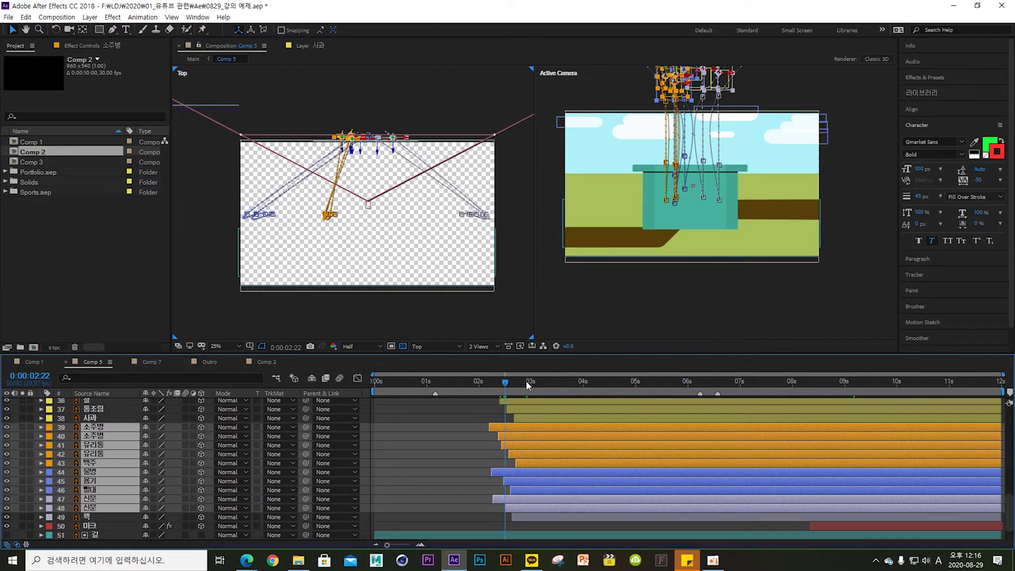
left_click_drag(527, 385, 556, 383)
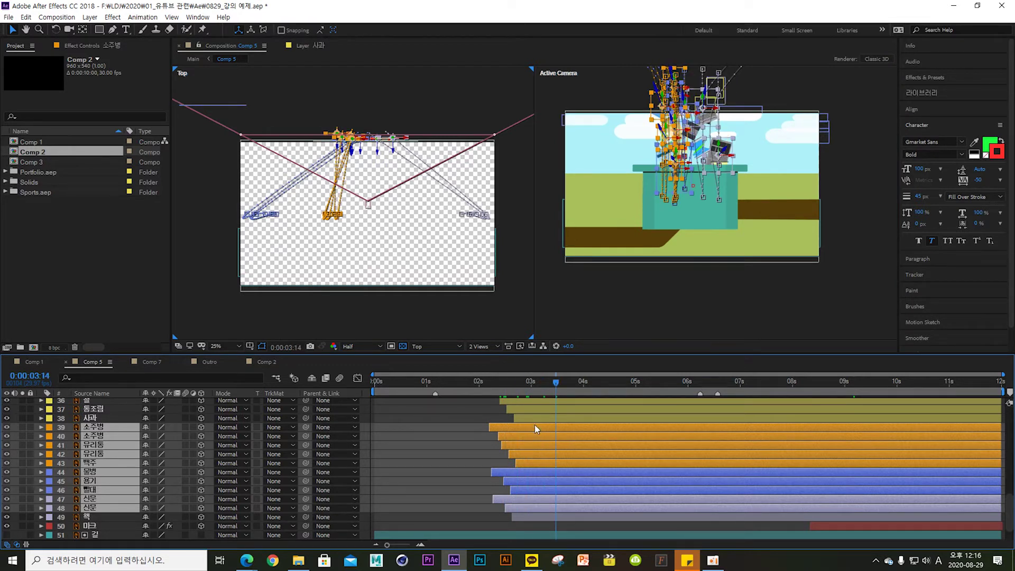
key("space")
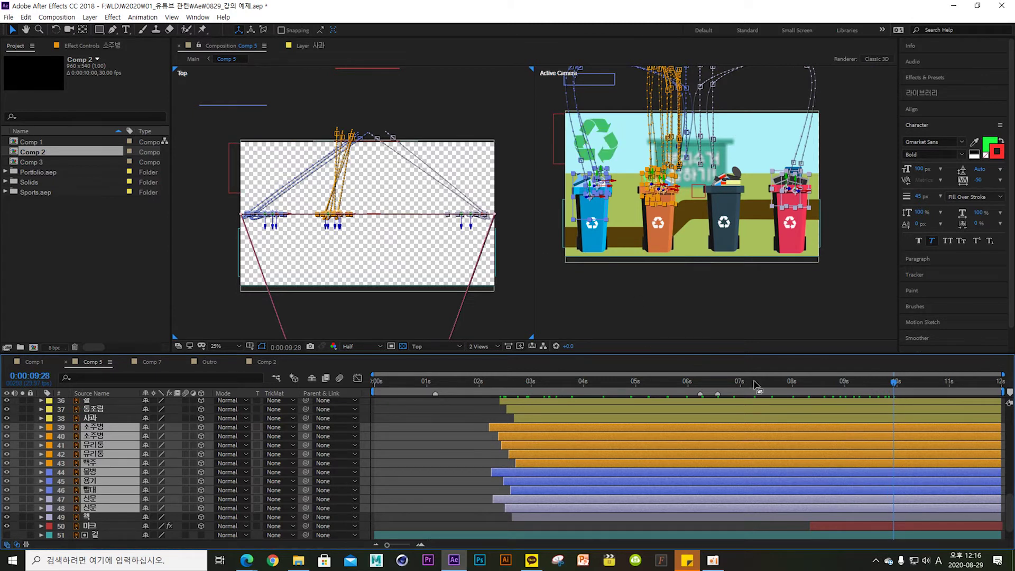
left_click(811, 320)
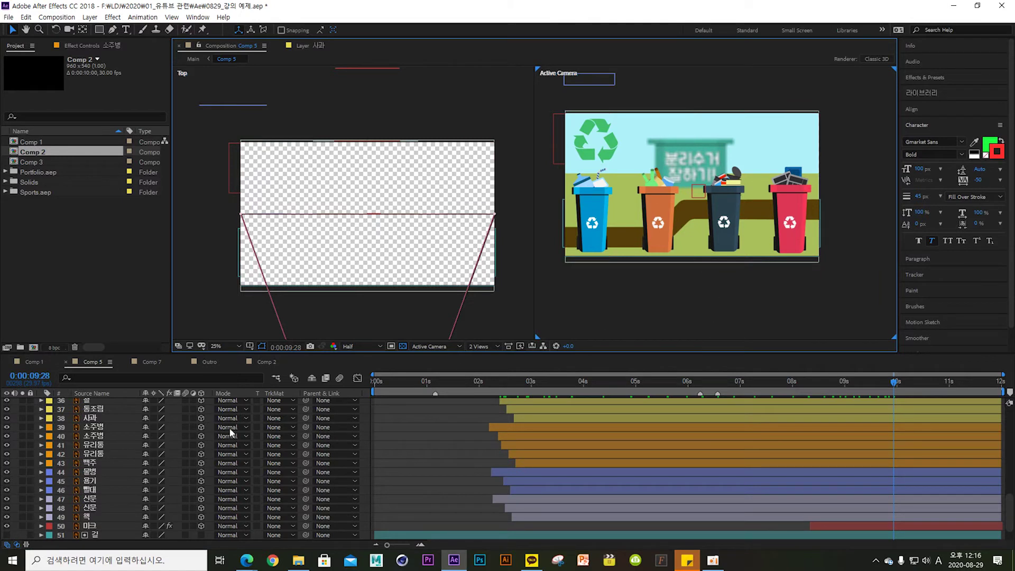
Step: Check the 소주병, 철 박스 and 플라스틱 박스 layers one by one, deselect them and scrub Comp 5 to 0:00:11:20
left_click(100, 437)
left_click(117, 47)
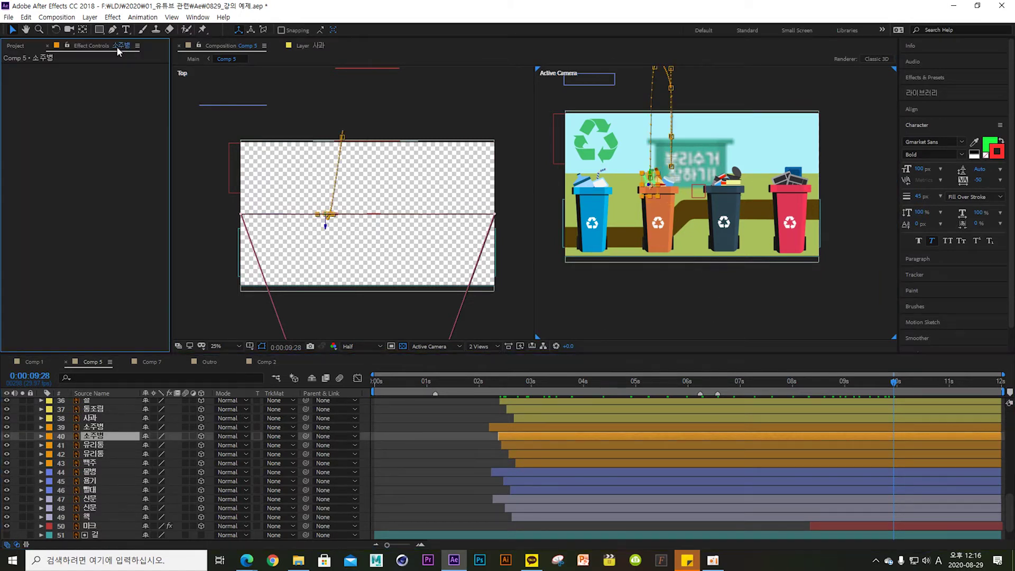
scroll(97, 469, "up", 4)
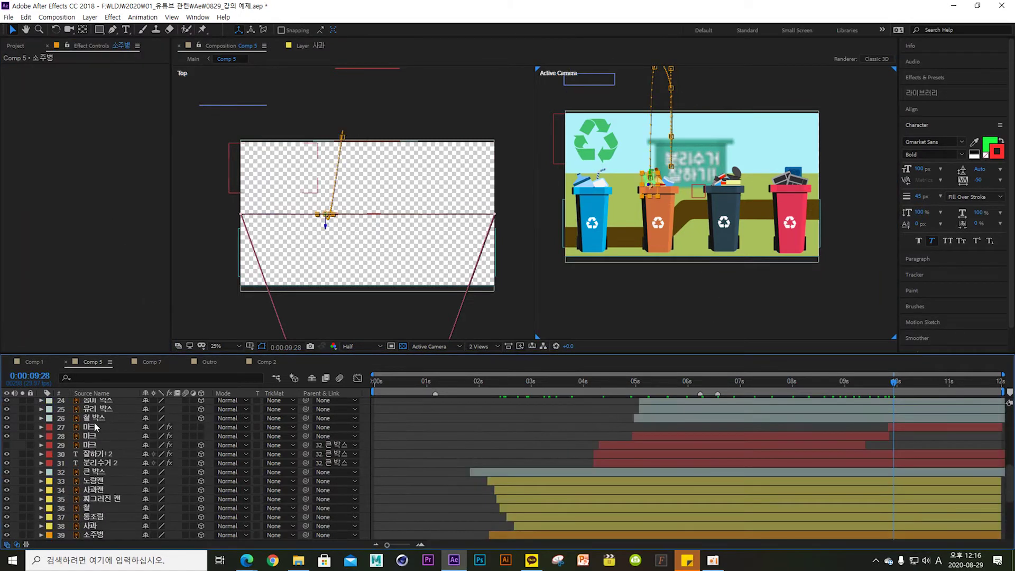
left_click(96, 419)
scroll(97, 446, "up", 5)
left_click(99, 499)
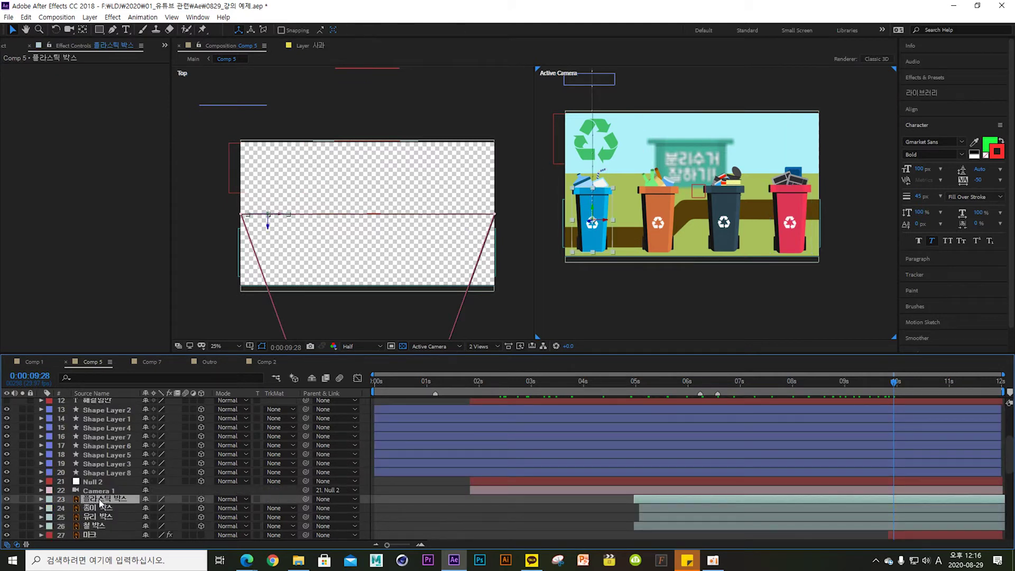
scroll(100, 502, "down", 5)
left_click(525, 433)
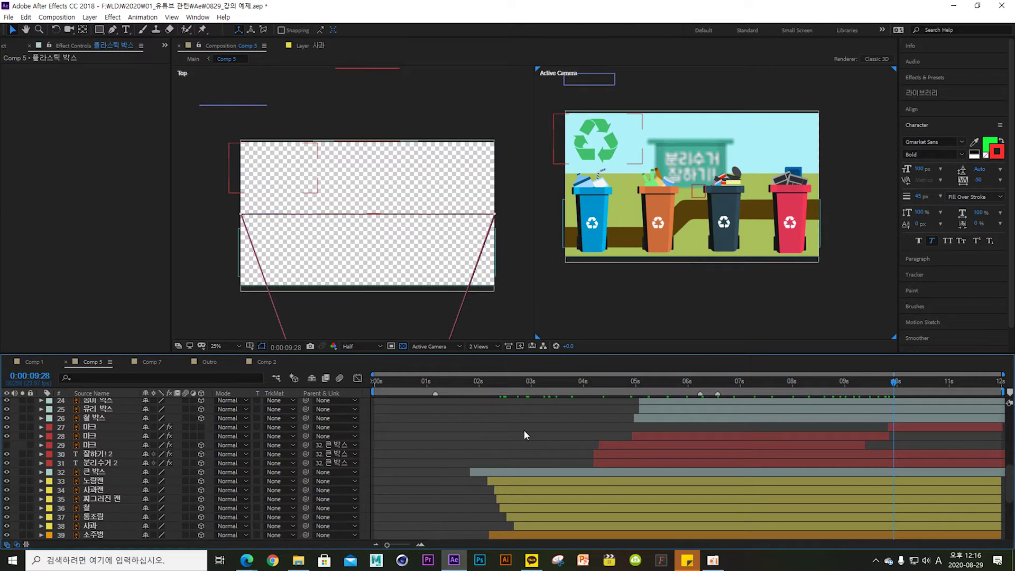
left_click_drag(894, 381, 984, 391)
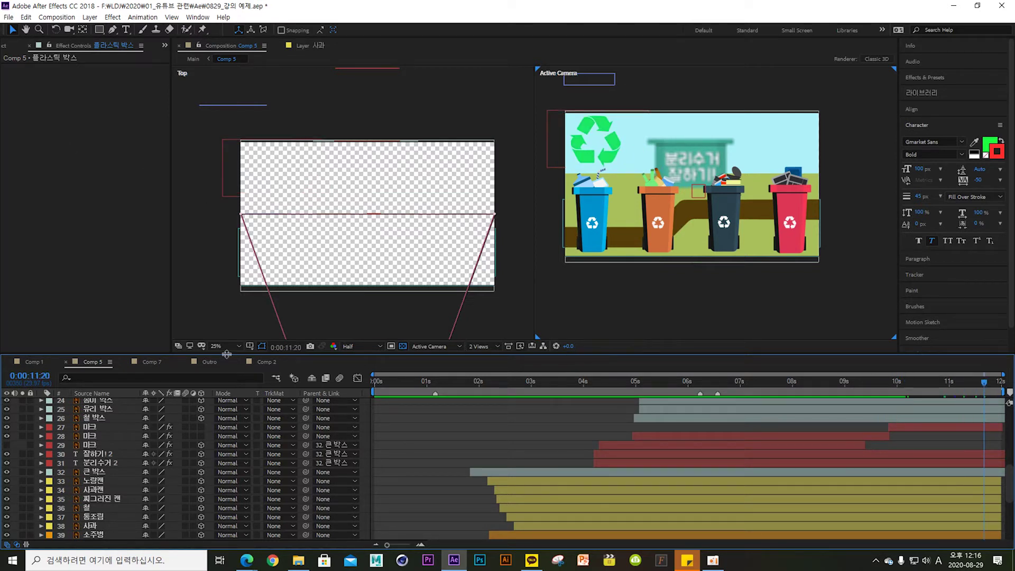
Step: Open Comp 7, preview its house animation from the start and scrub to 0:00:07:26
left_click(148, 364)
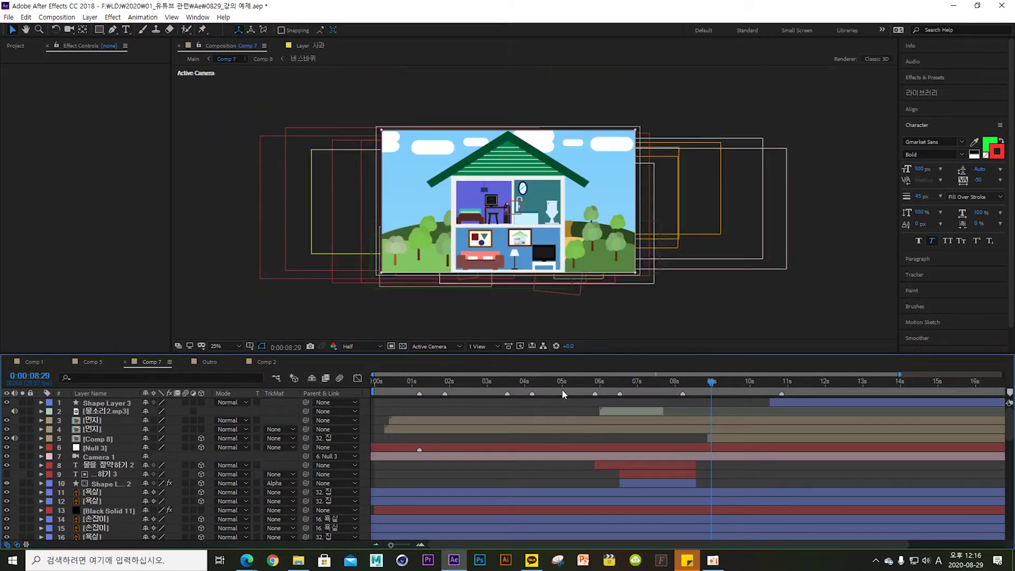
key("Home")
key("space")
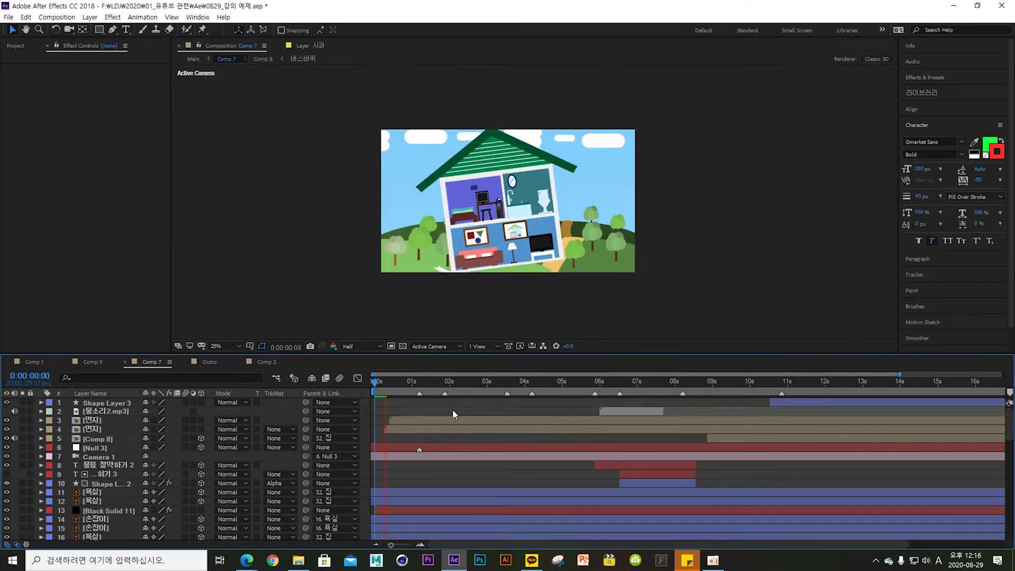
left_click_drag(410, 386, 672, 416)
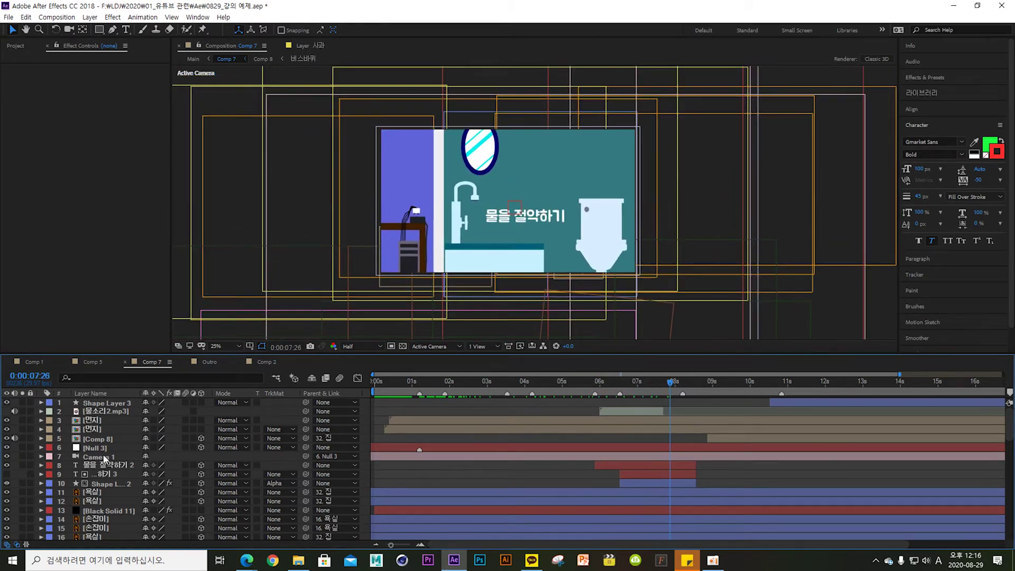
Step: Select Camera 1 and then its parent Null 3 in Comp 7, show the null's Position, and scrub through the camera move
left_click(107, 454)
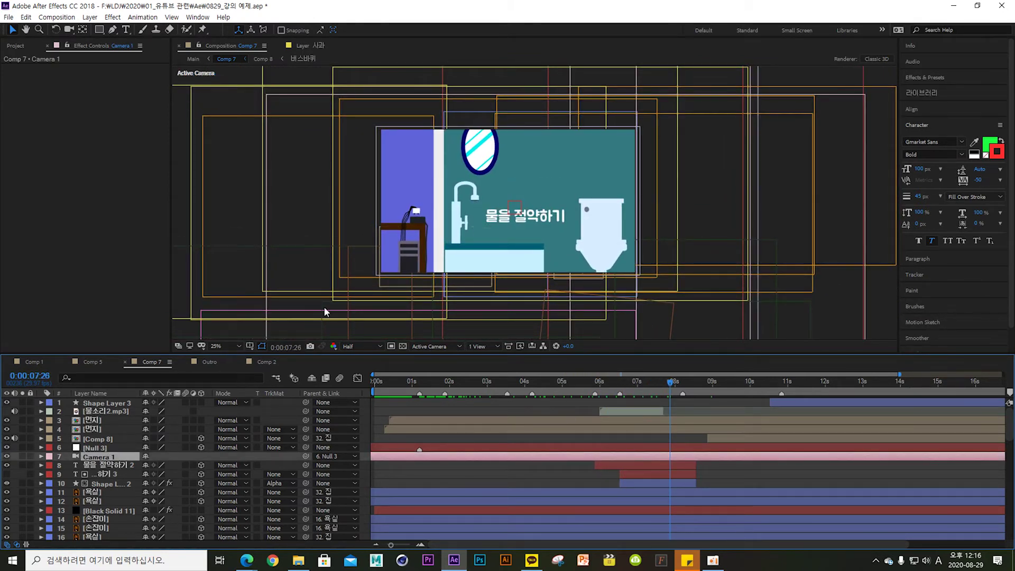
left_click(110, 447)
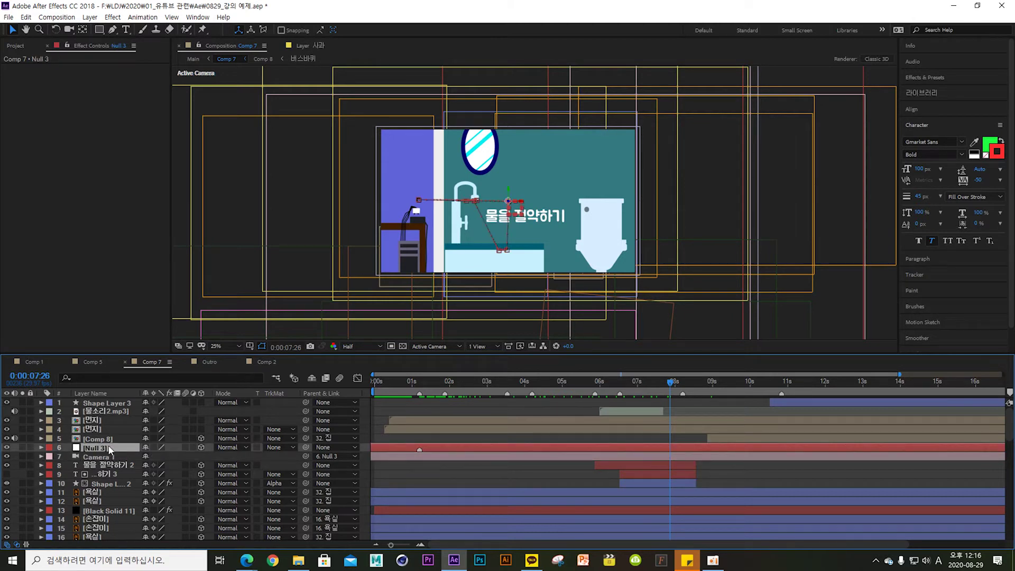
key("p")
left_click_drag(684, 390, 781, 395)
Step: Open the Outro composition, preview its neon text animation from the start and scrub to 0:00:05:15
left_click(208, 363)
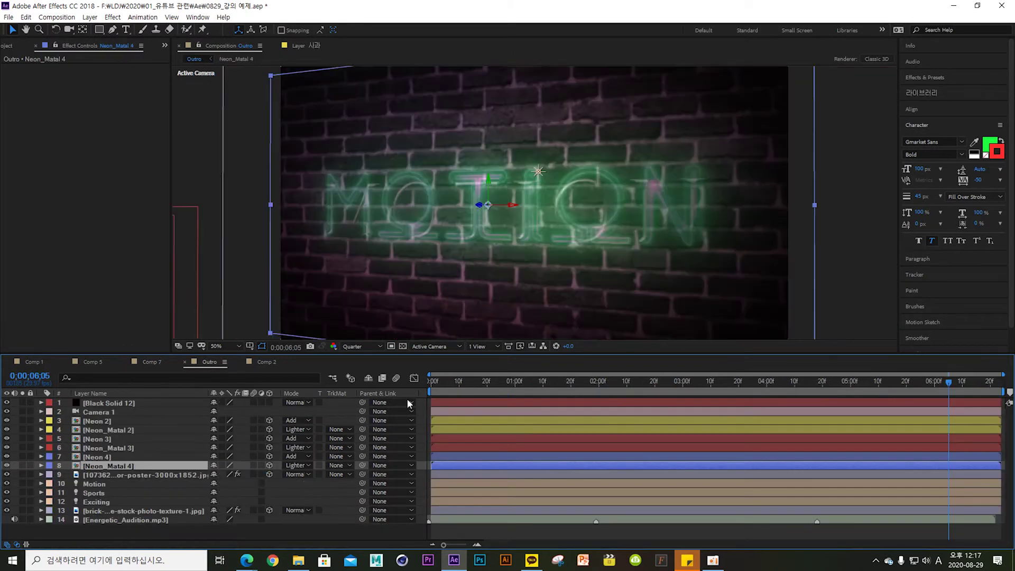
key("Home")
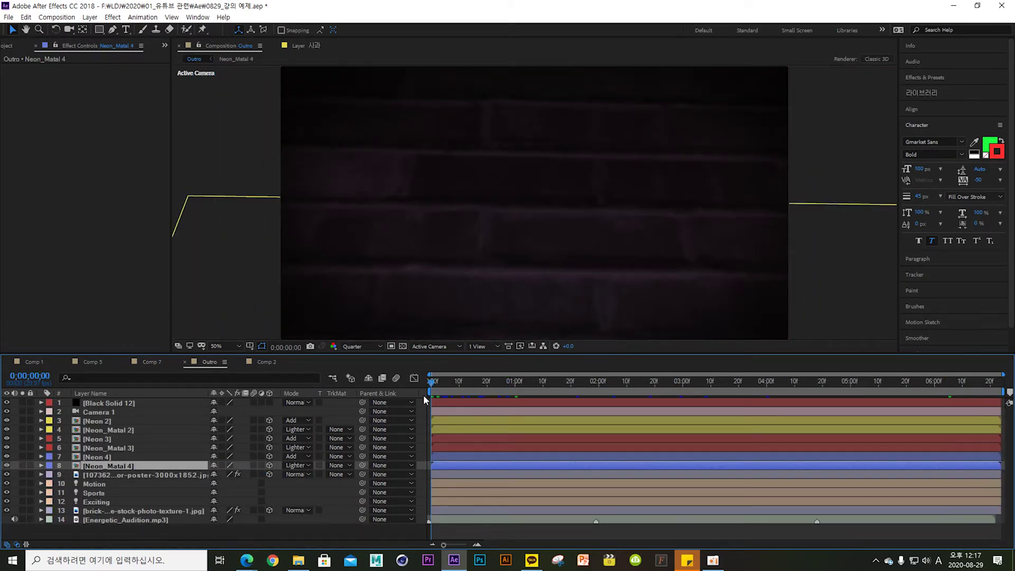
key("space")
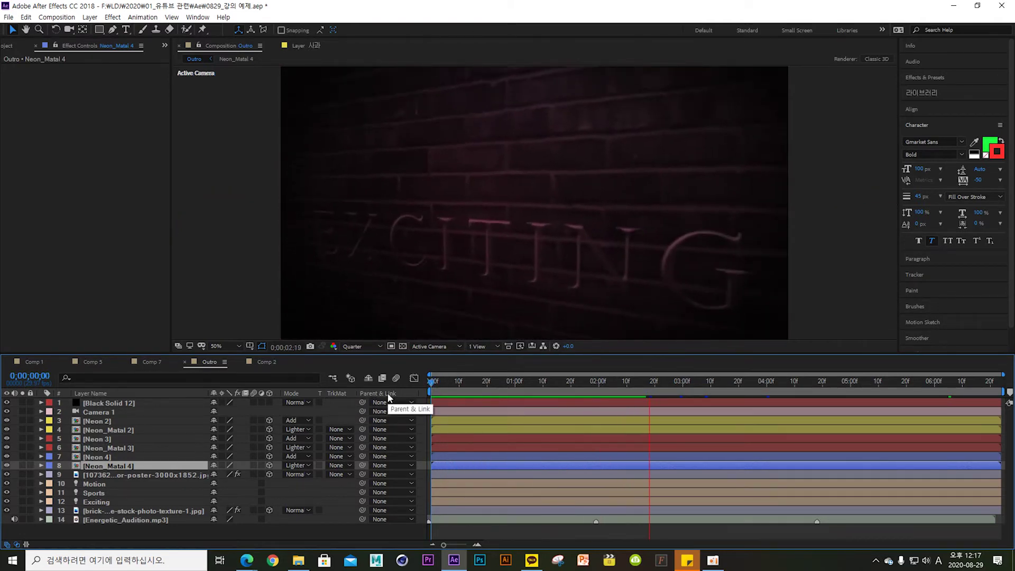
left_click_drag(711, 384, 893, 407)
Step: Display the Outro composition in two side-by-side views and select the camera in the Top view
right_click(607, 412)
key("Escape")
left_click(483, 346)
left_click(498, 363)
left_click(344, 169)
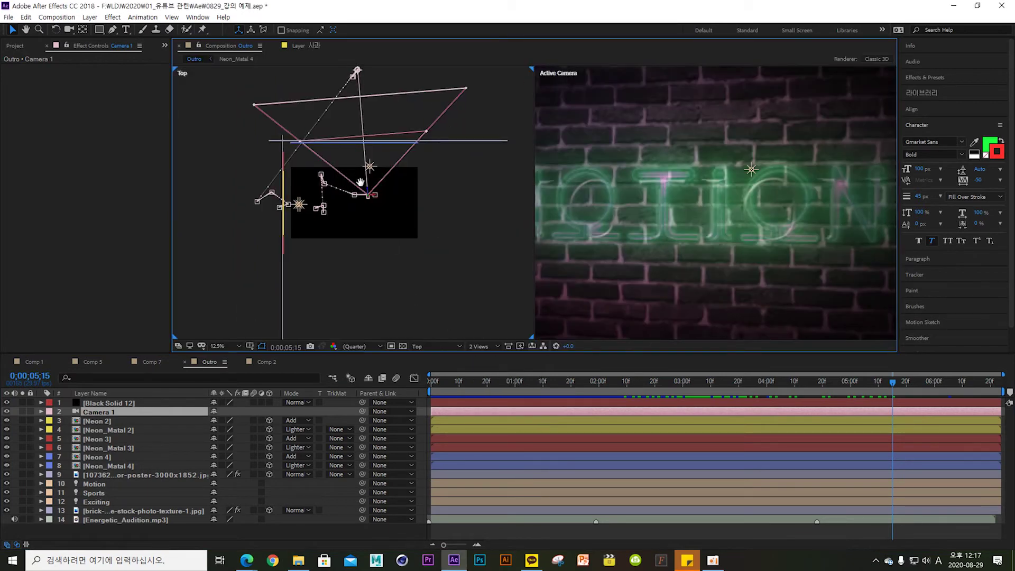
Step: Reveal the keyframed properties of Camera 1 in the Outro and select its Position, Zoom and Point of Interest in turn
left_click(102, 413)
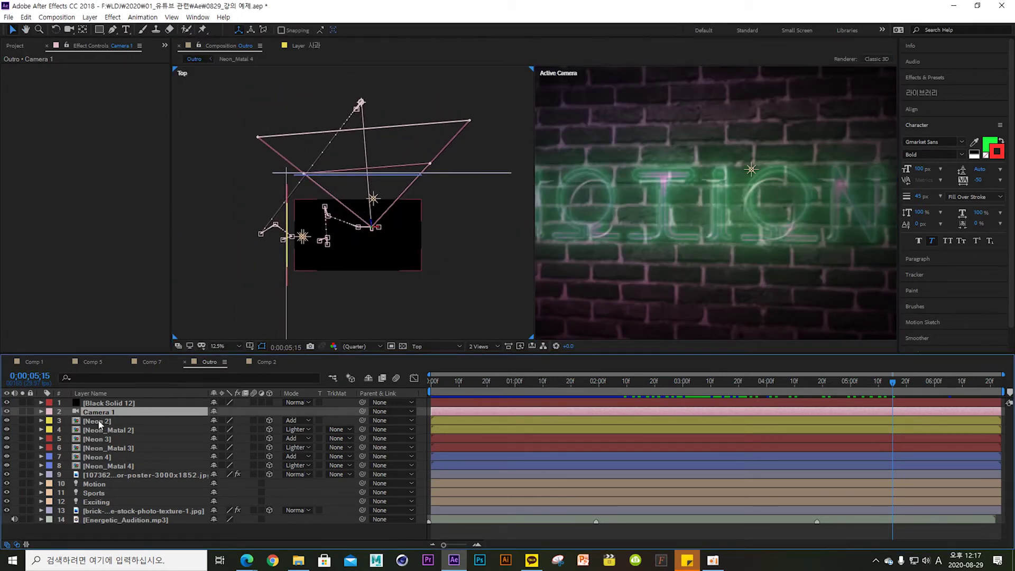
left_click(41, 411)
key("u")
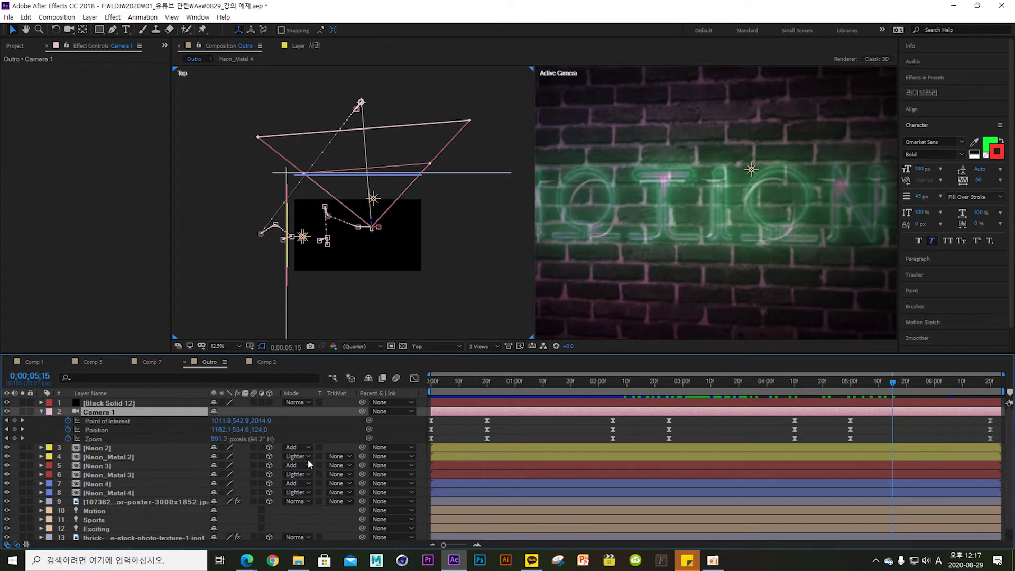
left_click(94, 430)
left_click(101, 438)
left_click(109, 421)
Step: Scrub back and forth through the Outro to examine the camera's movement in the enlarged Top view and the Active Camera view
left_click(437, 391)
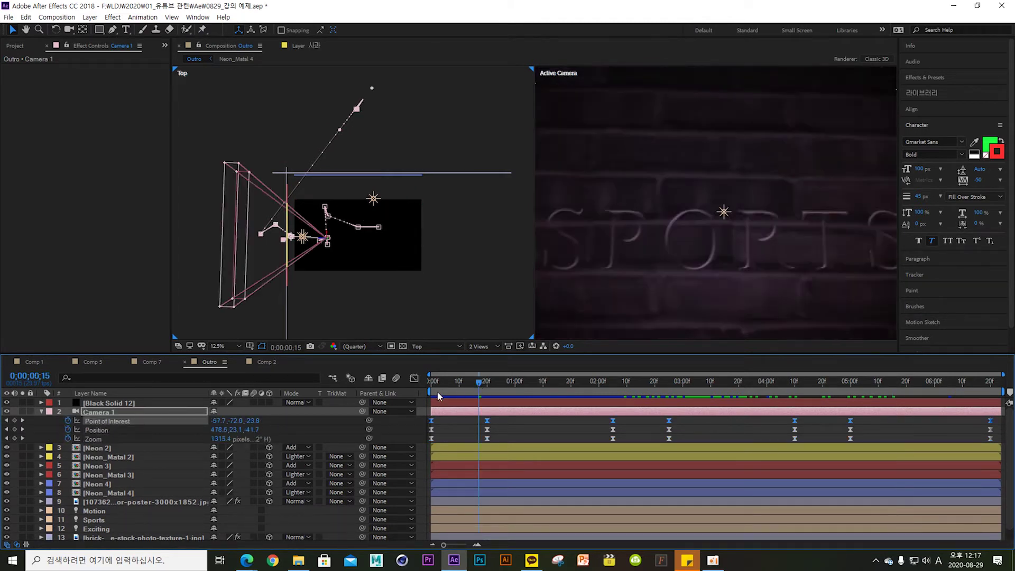
left_click_drag(437, 400, 805, 435)
key("period")
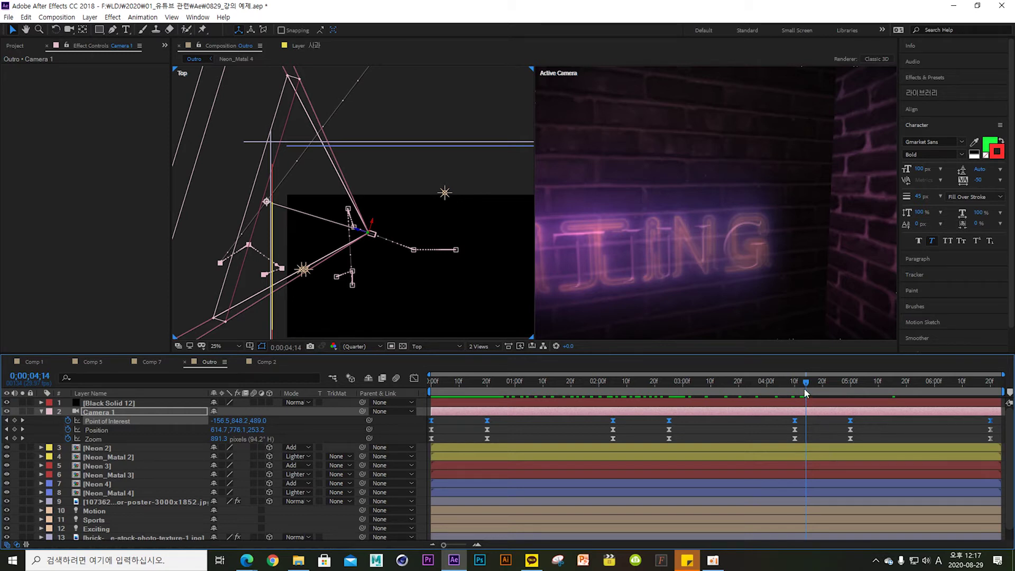
left_click_drag(806, 392, 472, 419)
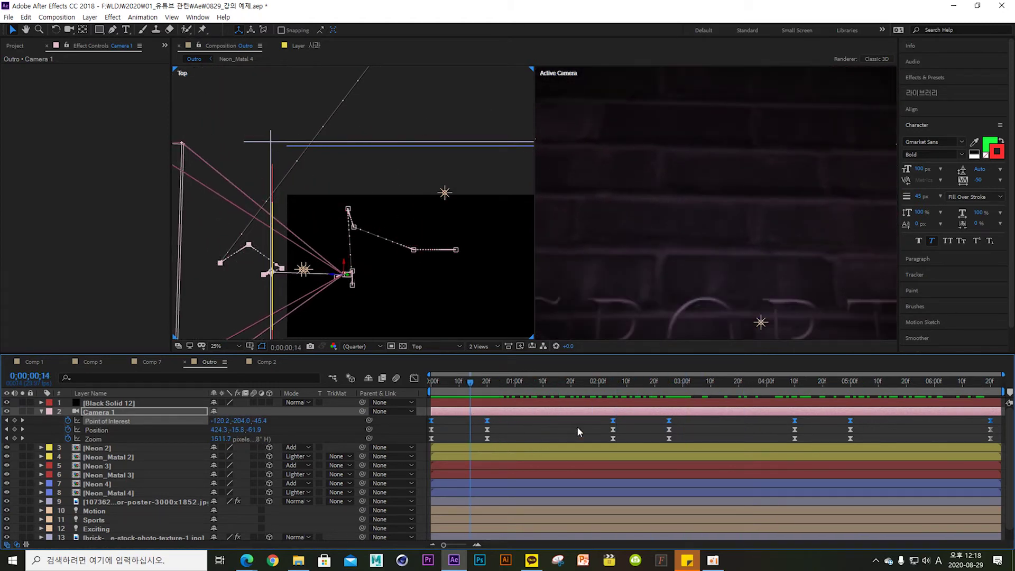
left_click_drag(478, 387, 501, 383)
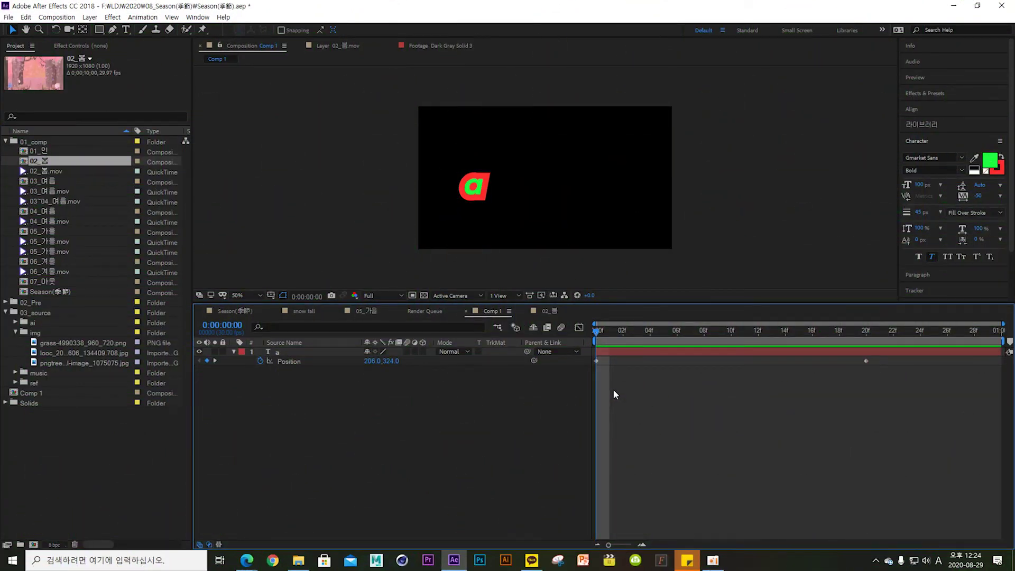
Step: Preview the position animation of the letter a in Comp 1 of the Season project
left_click(622, 364)
key("space")
key("space")
Step: Open the Season(季節) composition, scrub to 0:00:12:04 and select the 03~04_여름.mov layer
left_click(231, 311)
left_click_drag(643, 331, 709, 338)
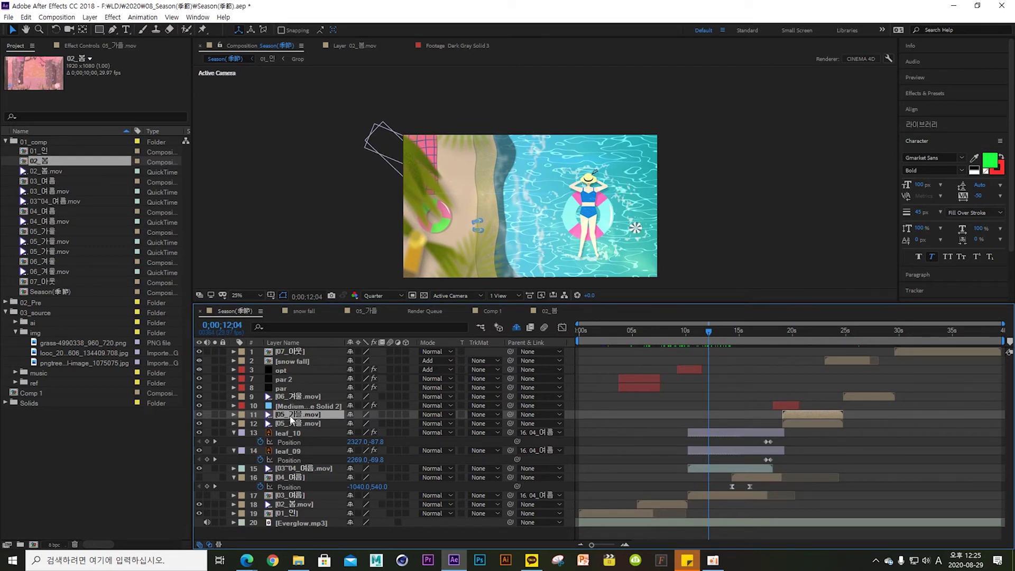
left_click(297, 469)
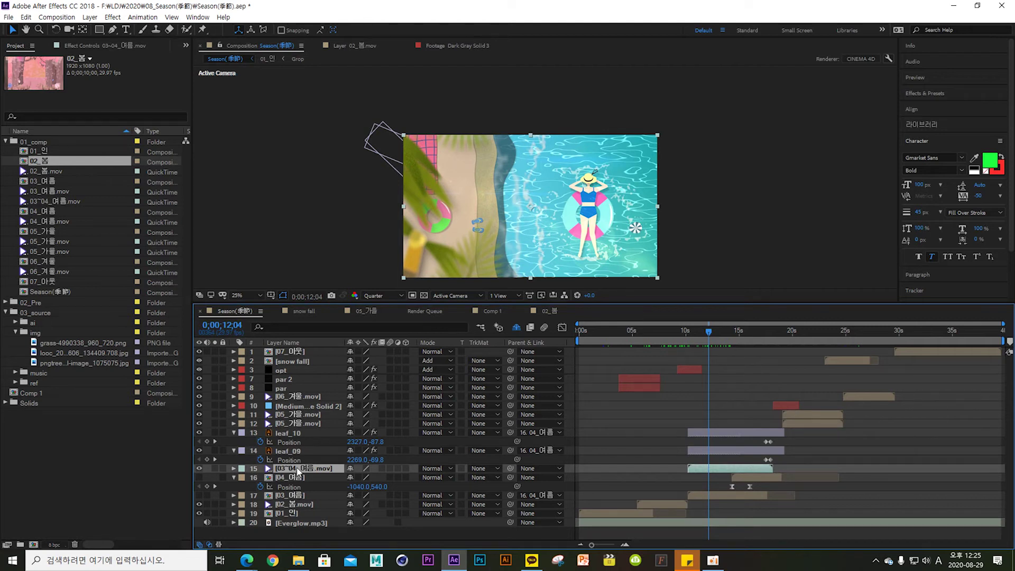
Step: Open the 02_봄.mov footage, preview it from the start and scrub through its first second
double_click(55, 172)
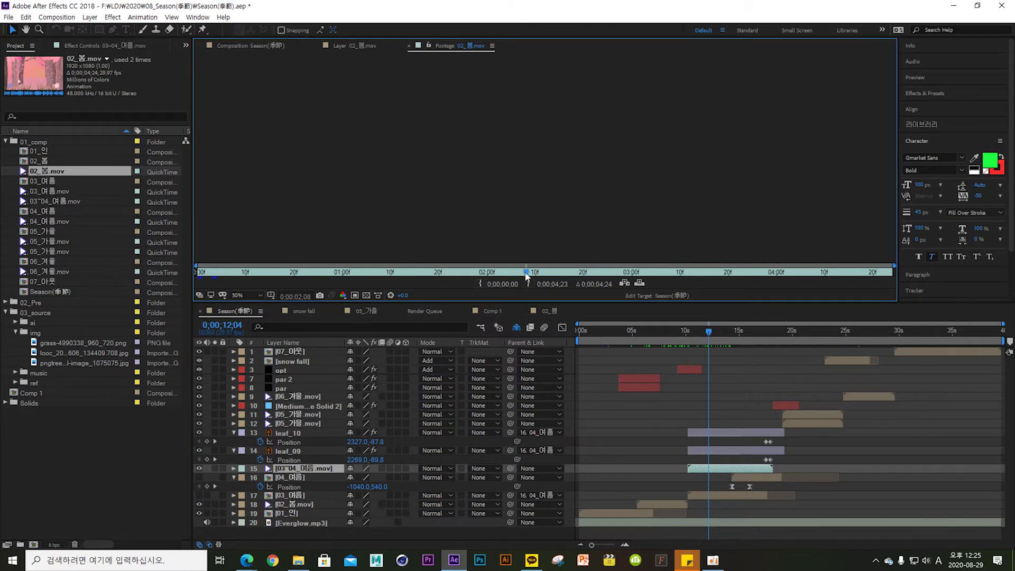
key("Home")
scroll(559, 186, "down", 1)
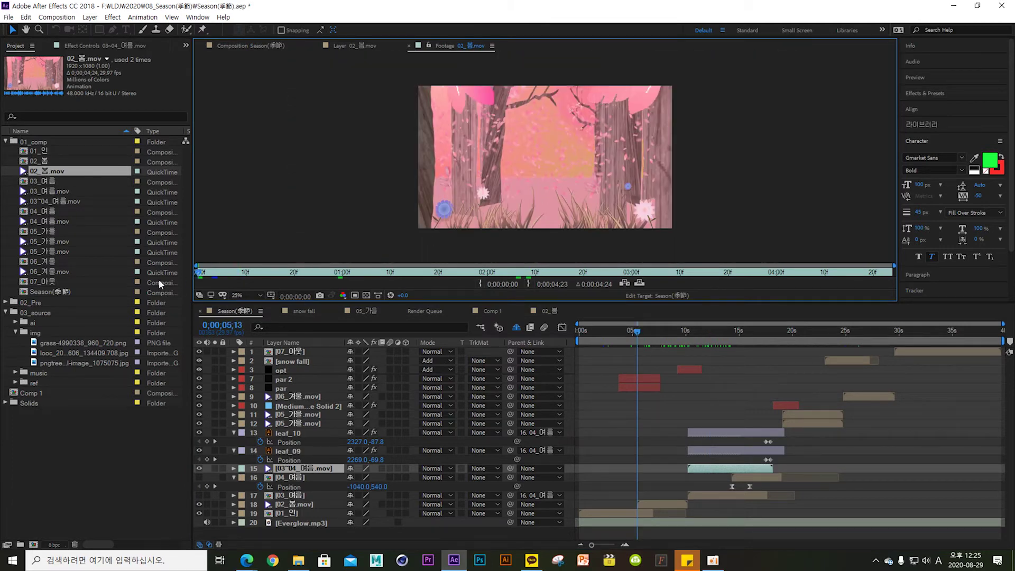
key("space")
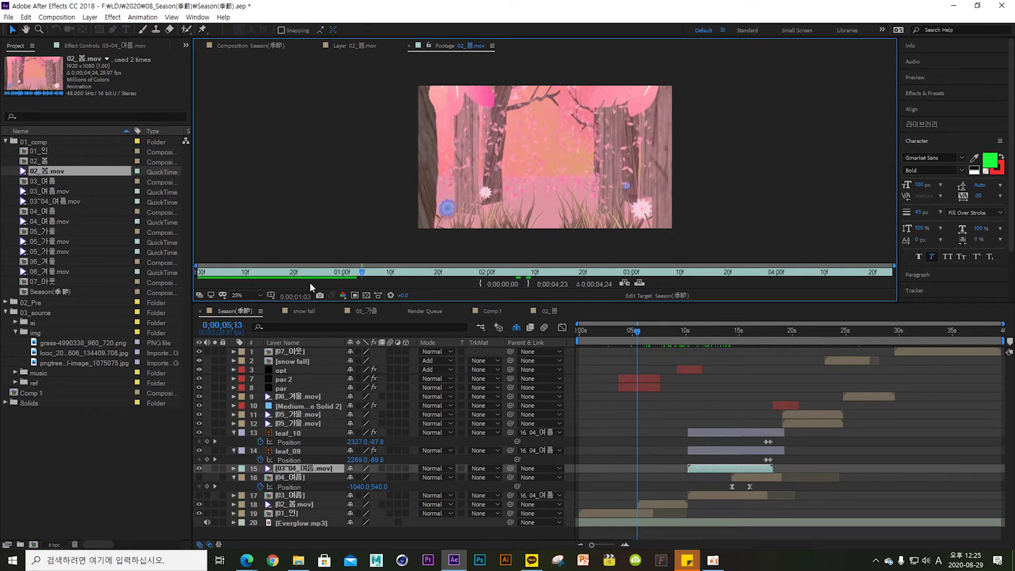
left_click(327, 273)
mouse_move(328, 272)
left_mouse_down()
mouse_move(349, 273)
mouse_move(323, 273)
left_mouse_up()
Step: Open the 02_봄 composition and return both it and the Season(季節) composition to their first frame
double_click(45, 162)
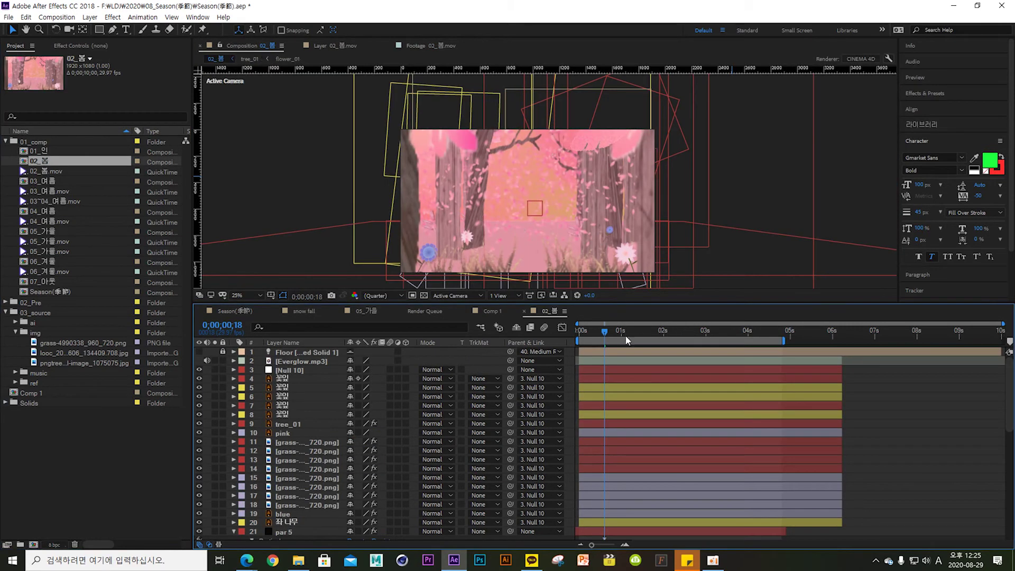
left_click(584, 332)
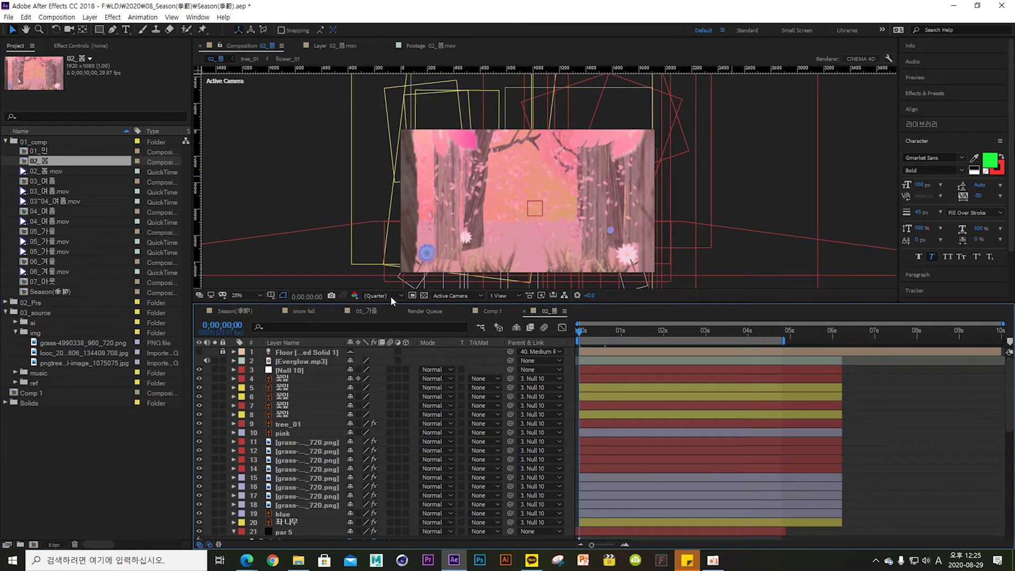
mouse_move(592, 331)
left_mouse_down()
mouse_move(773, 328)
mouse_move(694, 335)
mouse_move(688, 347)
mouse_move(679, 332)
mouse_move(575, 337)
left_mouse_up()
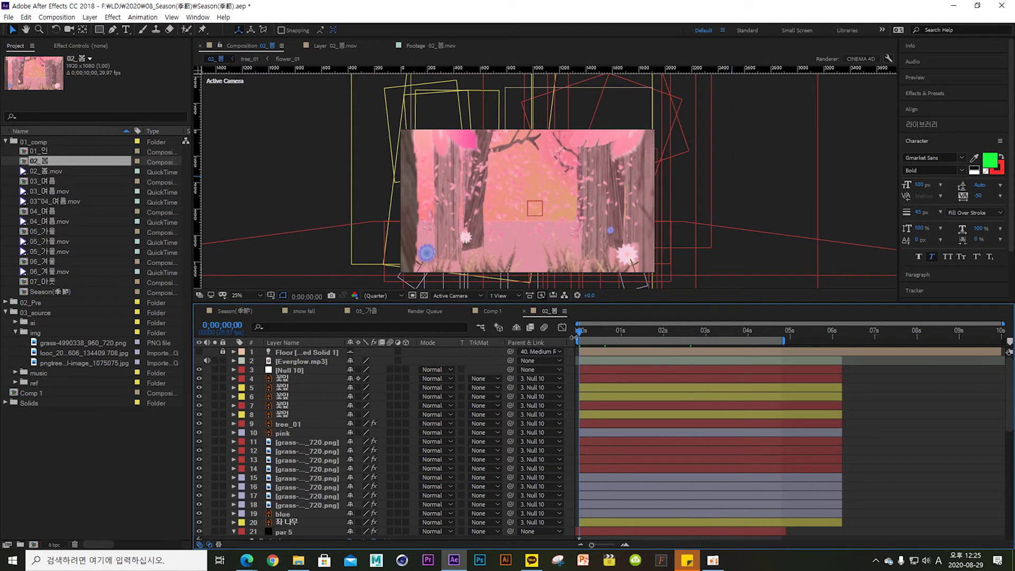
left_click(237, 310)
left_click_drag(658, 328, 528, 347)
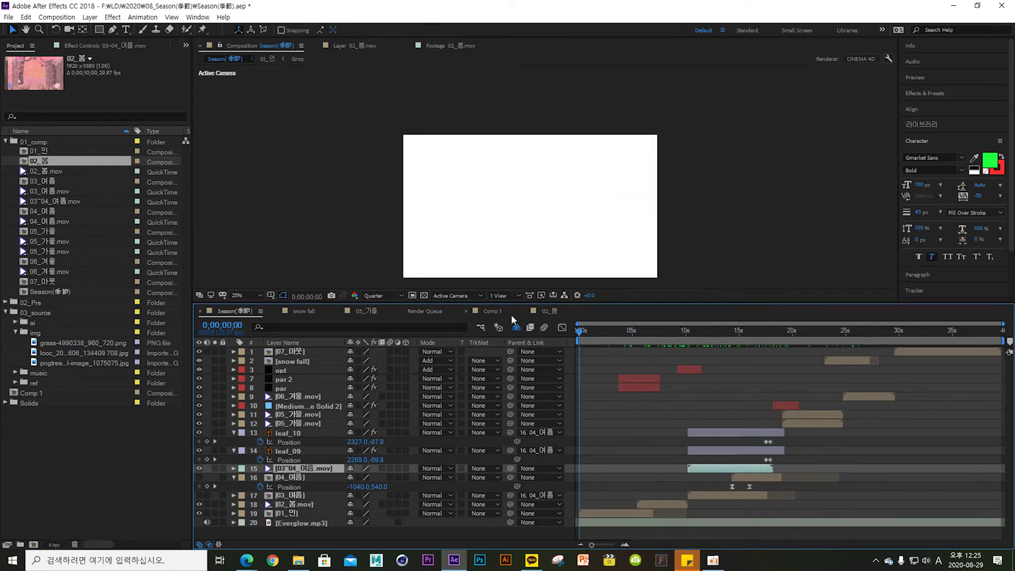
Step: Open Comp 1, preview the letter a's position animation several times and check its motion path
left_click(491, 310)
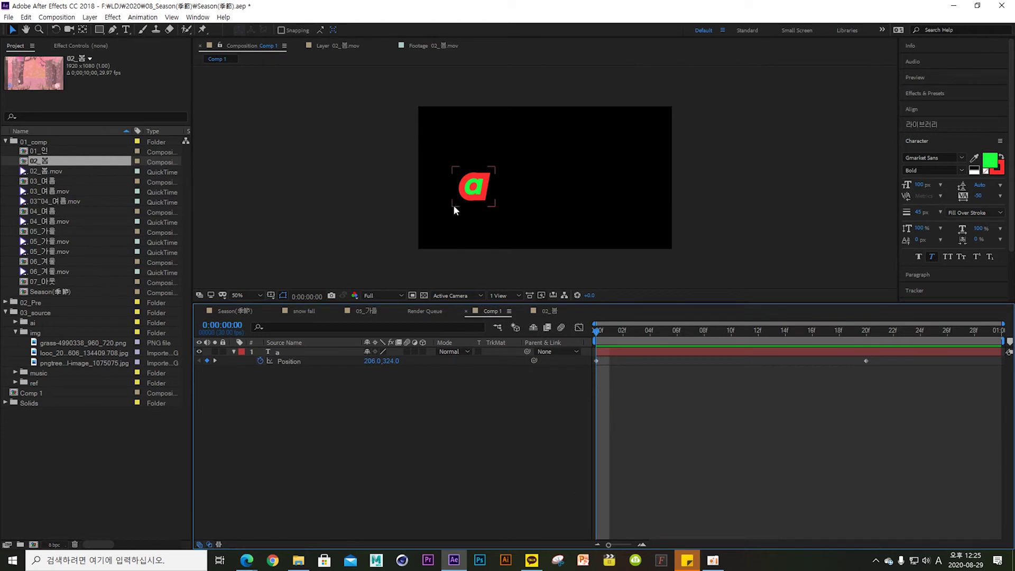
key("ctrl+a")
left_click(634, 410)
key("space")
left_click(435, 363)
key("space")
key("space")
left_click(494, 319)
left_click(490, 176)
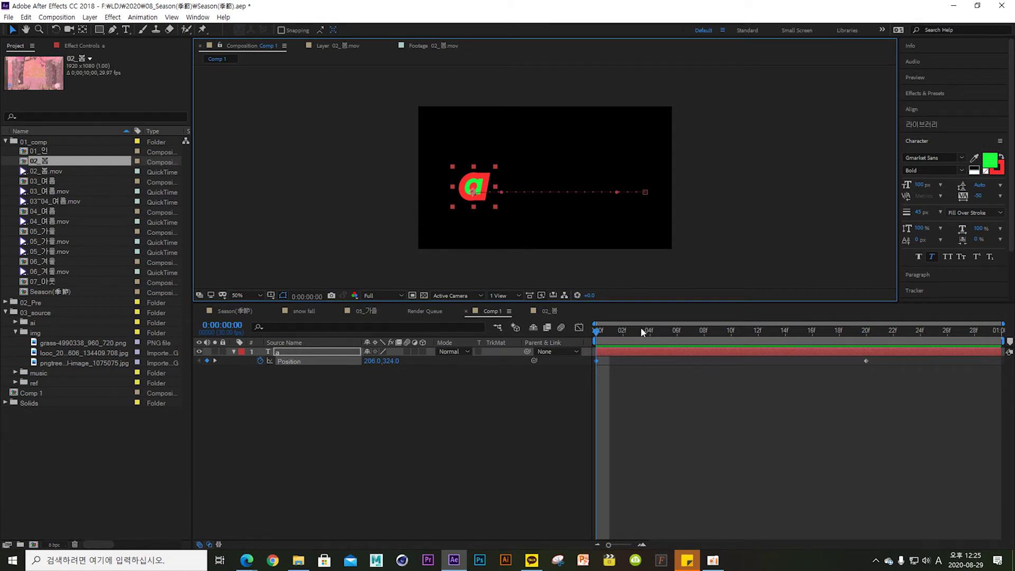
key("space")
key("space")
left_click(465, 404)
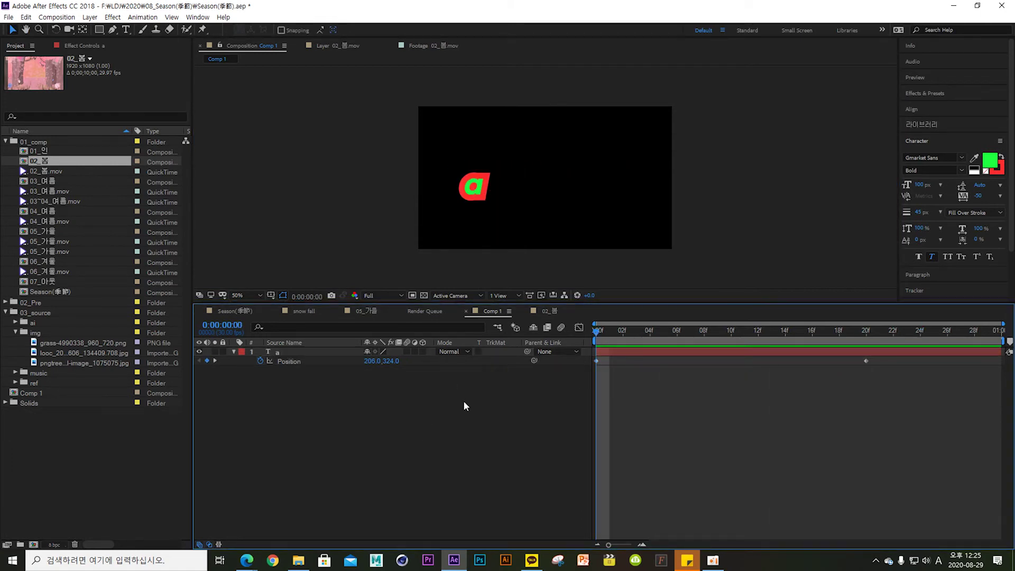
left_click(282, 354)
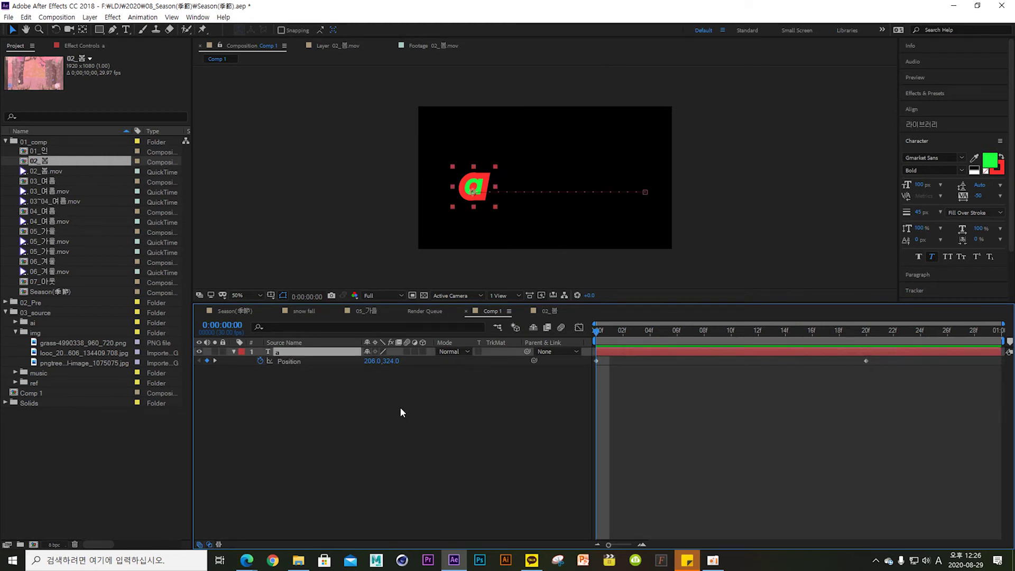
left_click(375, 411)
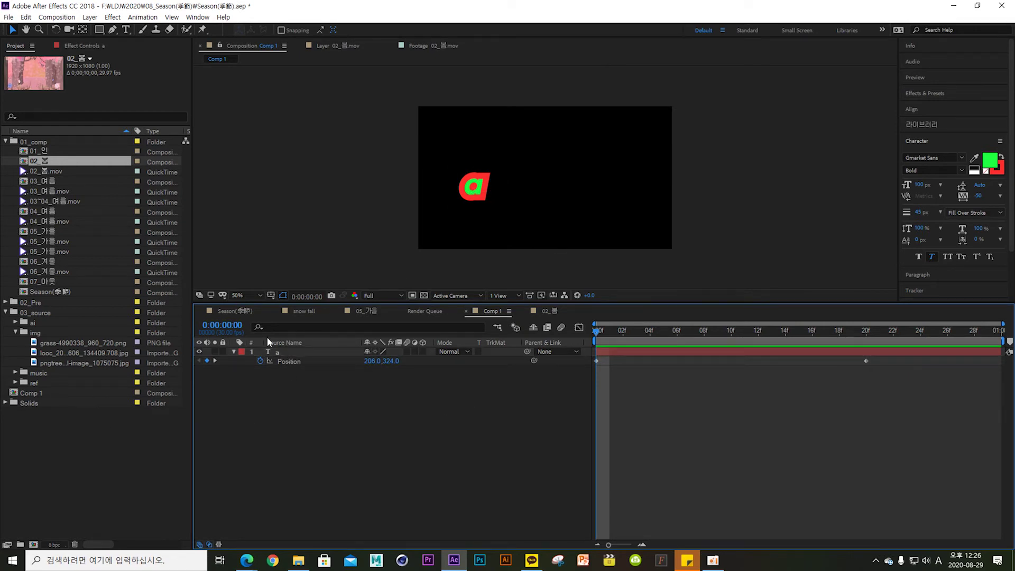
Step: Select Comp 1 in the project and collapse the 03_source and 01_comp folders
left_click(42, 393)
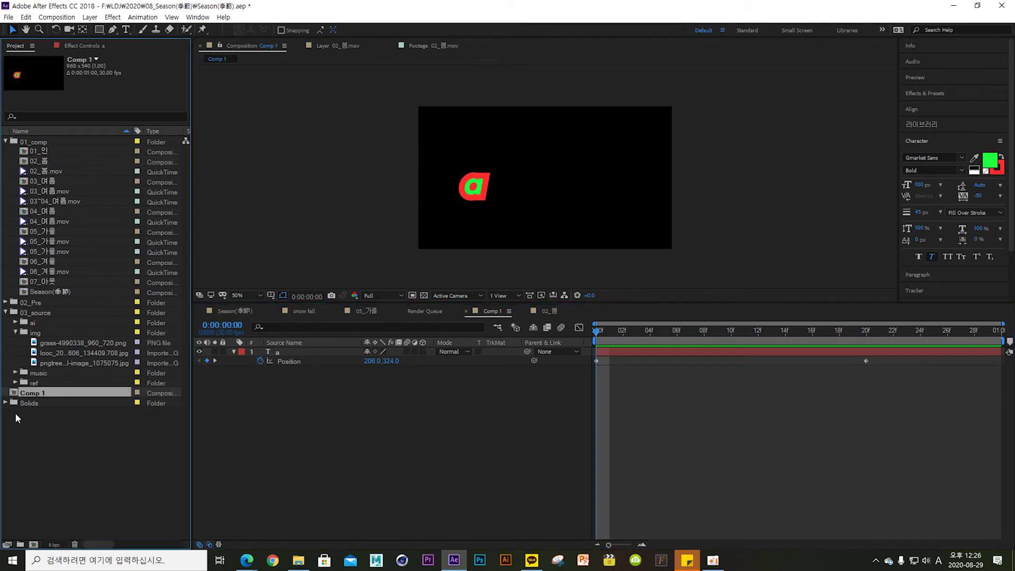
left_click(5, 312)
left_click(5, 141)
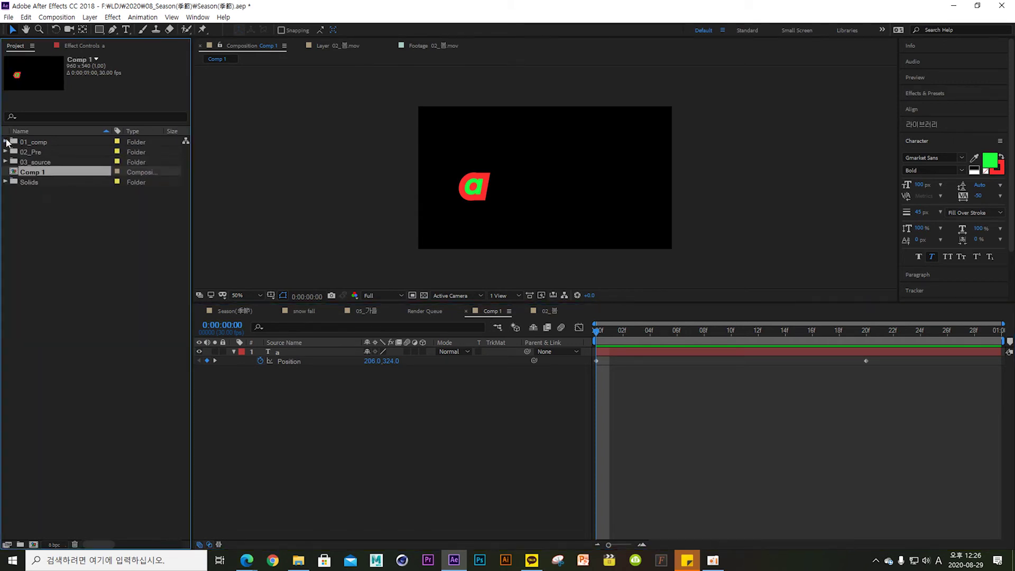
Step: Add Comp 1 to the render queue and delete the finished Comp 1 render item
left_click(512, 492)
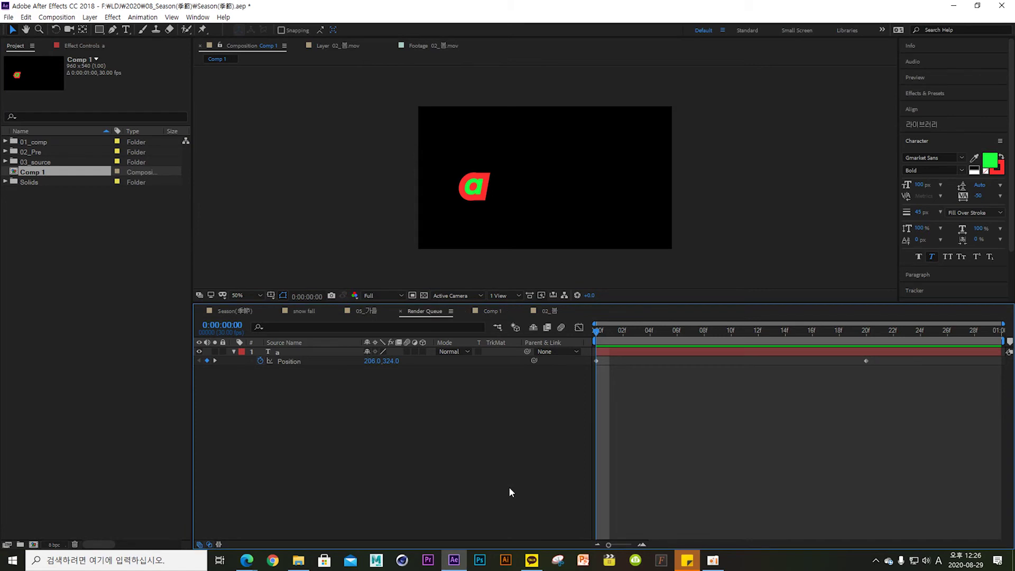
key("ctrl+m")
left_click(265, 365)
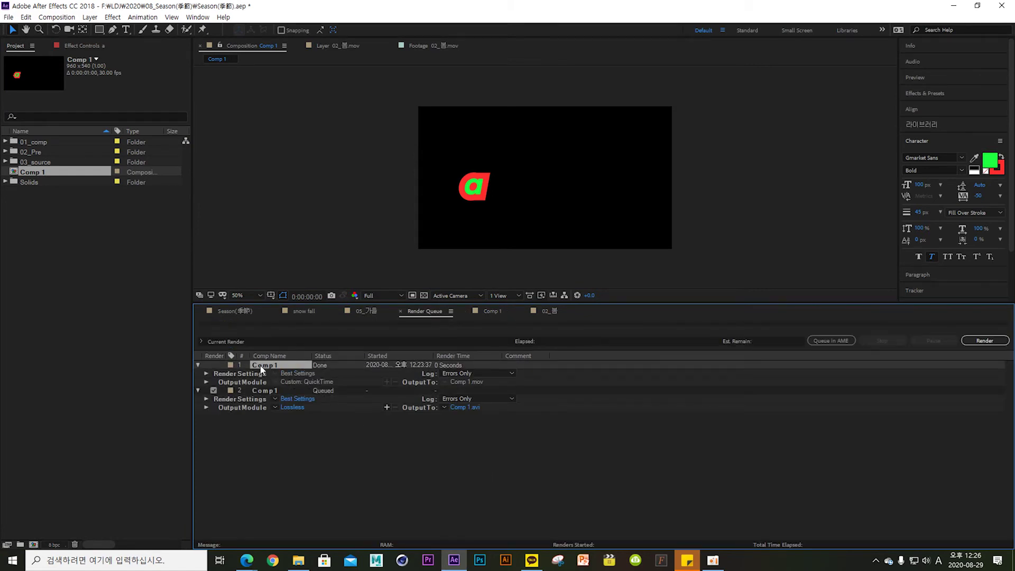
key("Delete")
Step: Try QuickTime format with audio output off for Comp 1's output module, view the post-render actions and discard the settings
left_click(288, 382)
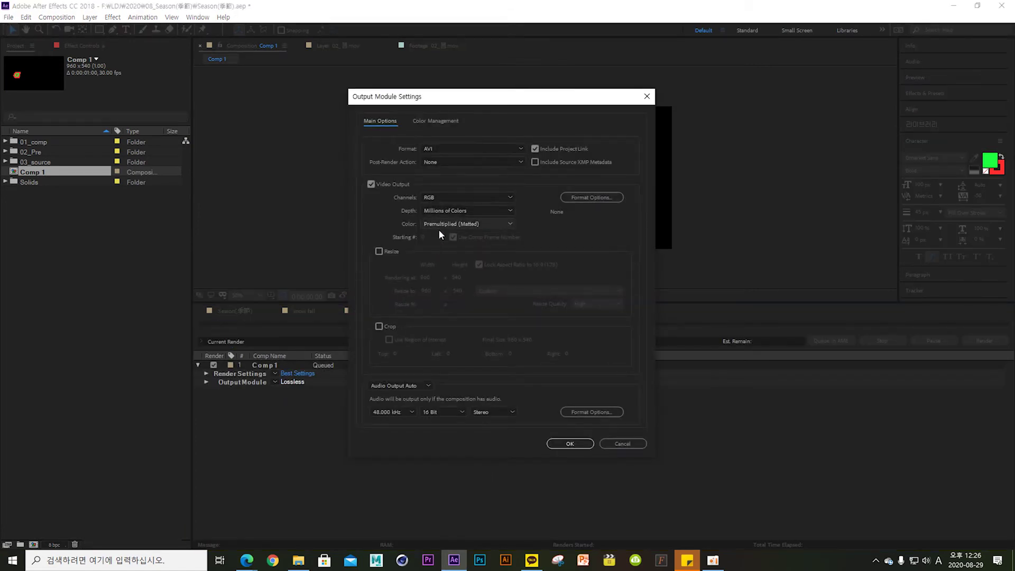
left_click(502, 149)
left_click(467, 264)
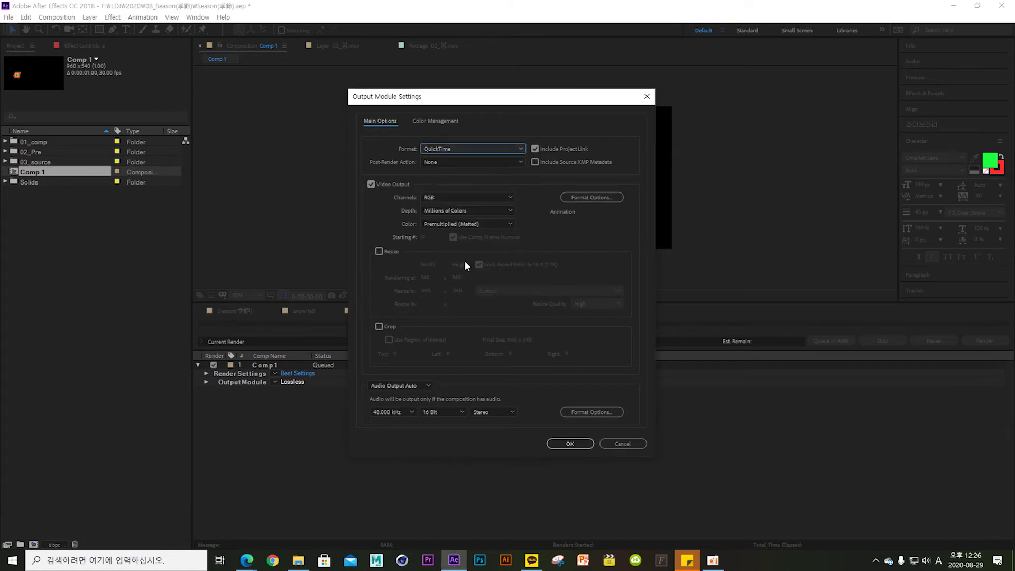
left_click(421, 385)
left_click(405, 420)
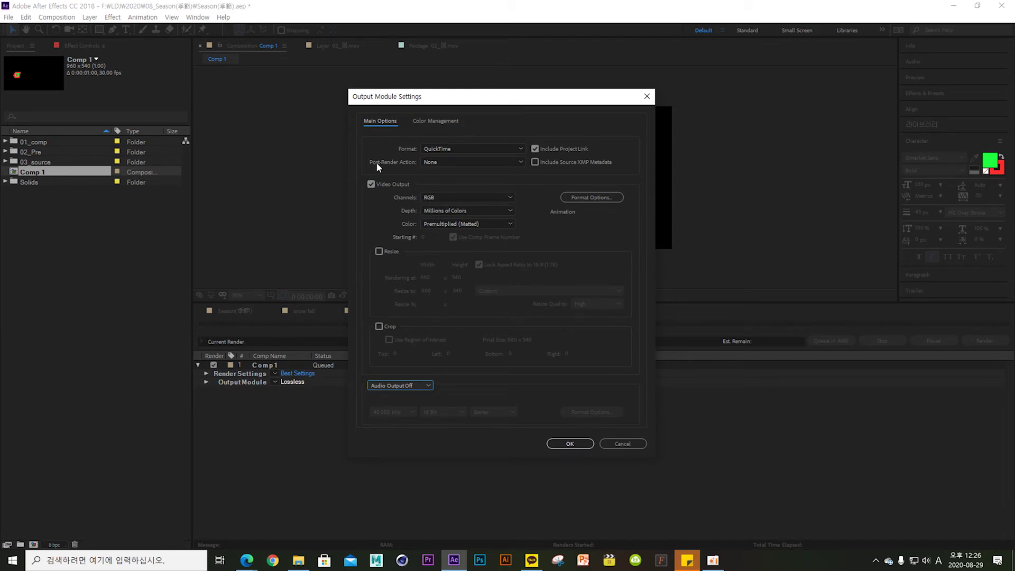
left_click(435, 162)
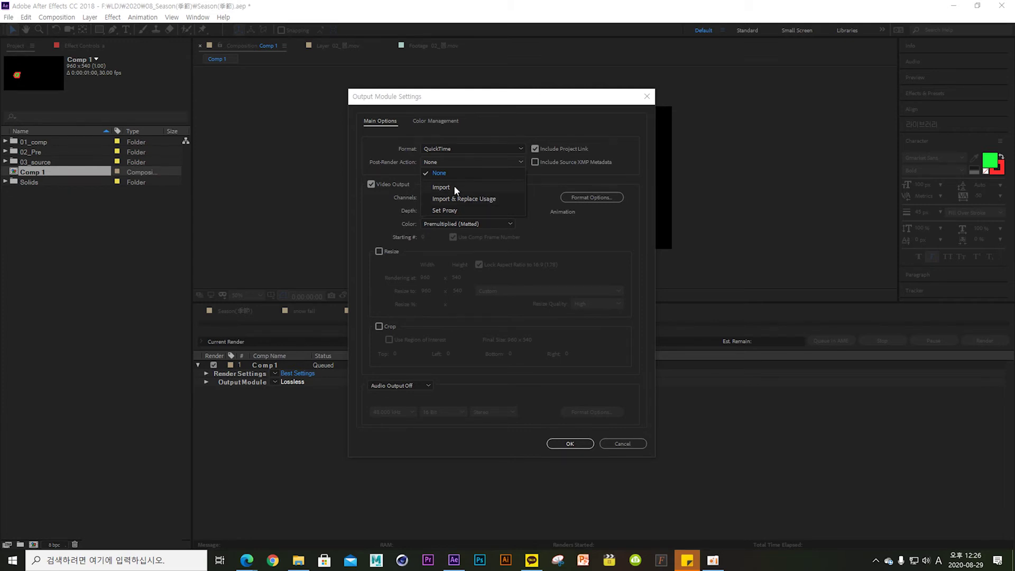
left_click(622, 444)
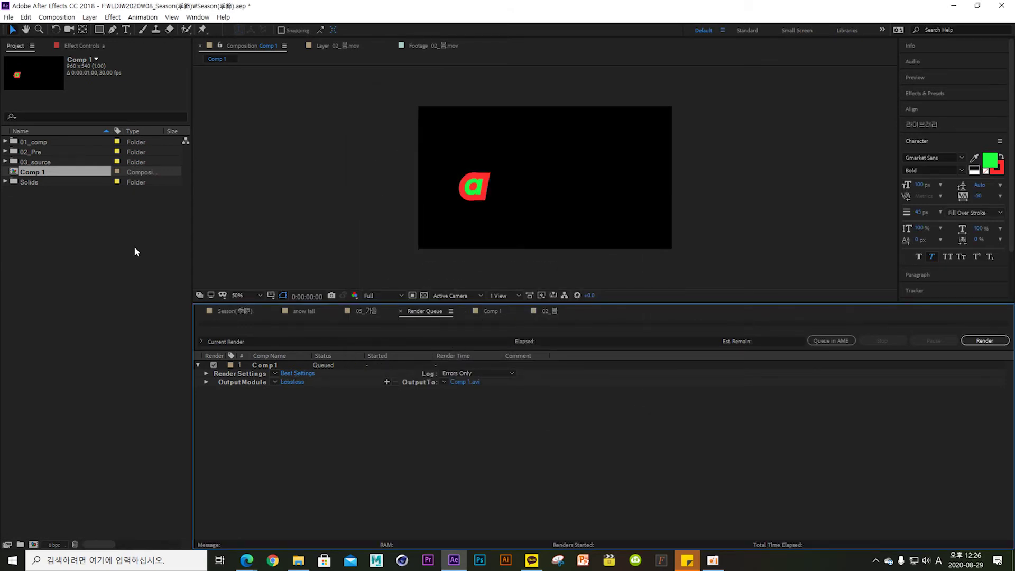
Step: Review the post-render action options in Comp 1's output module, try QuickTime format once more and cancel the settings
left_click(42, 189)
left_click(32, 174)
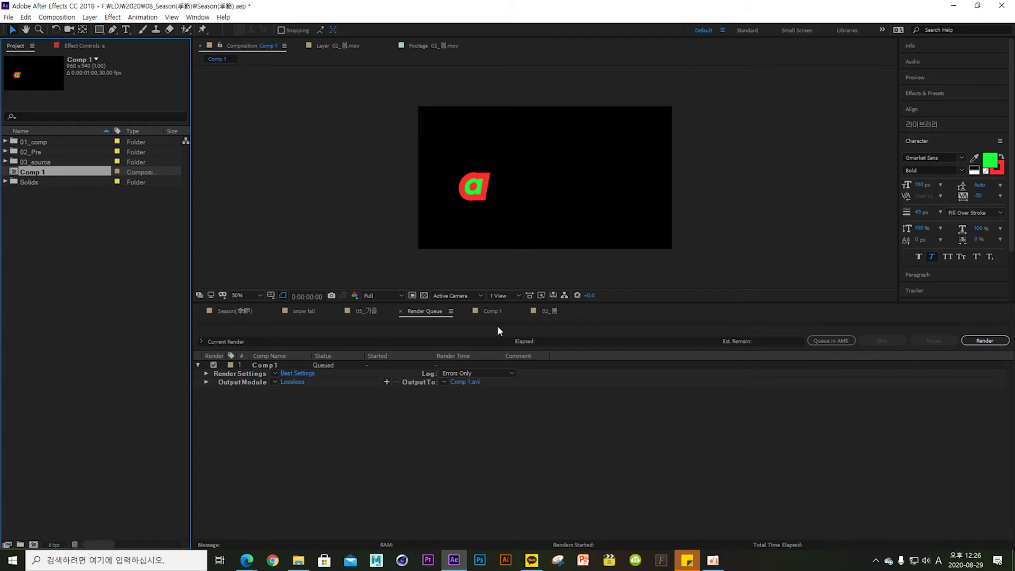
left_click(292, 382)
left_click(458, 164)
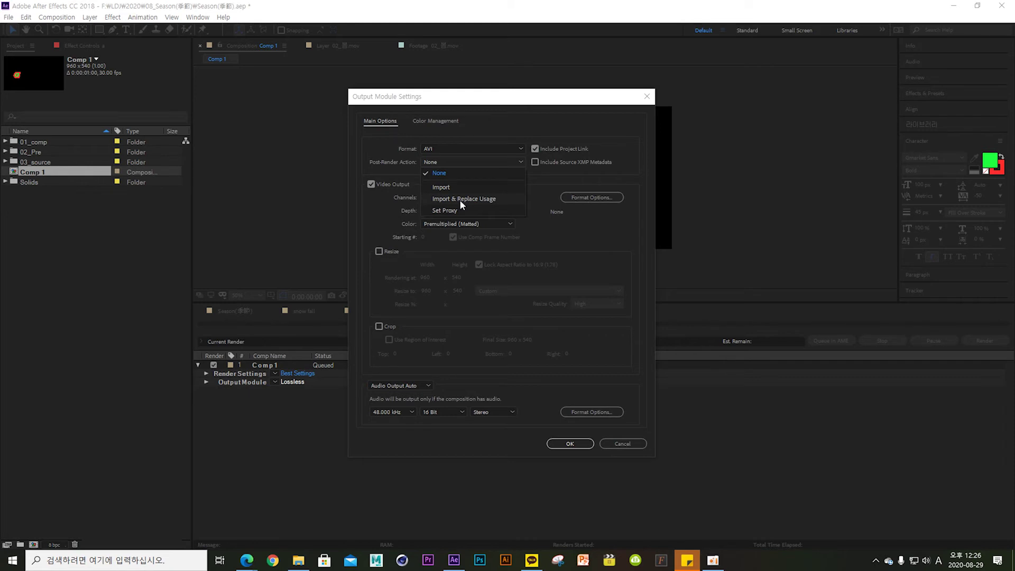
left_click(477, 150)
left_click(461, 259)
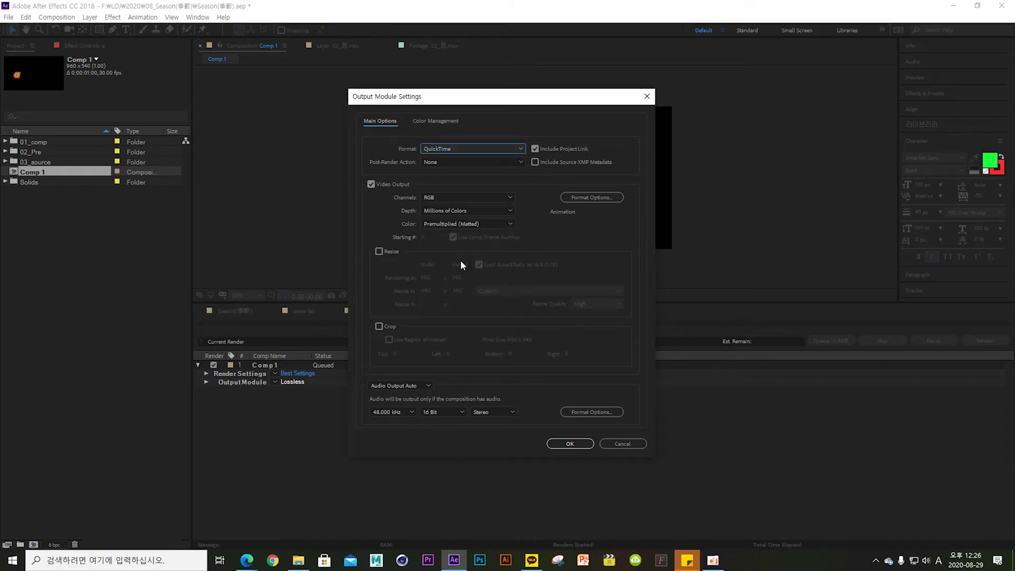
left_click(442, 164)
left_click(627, 444)
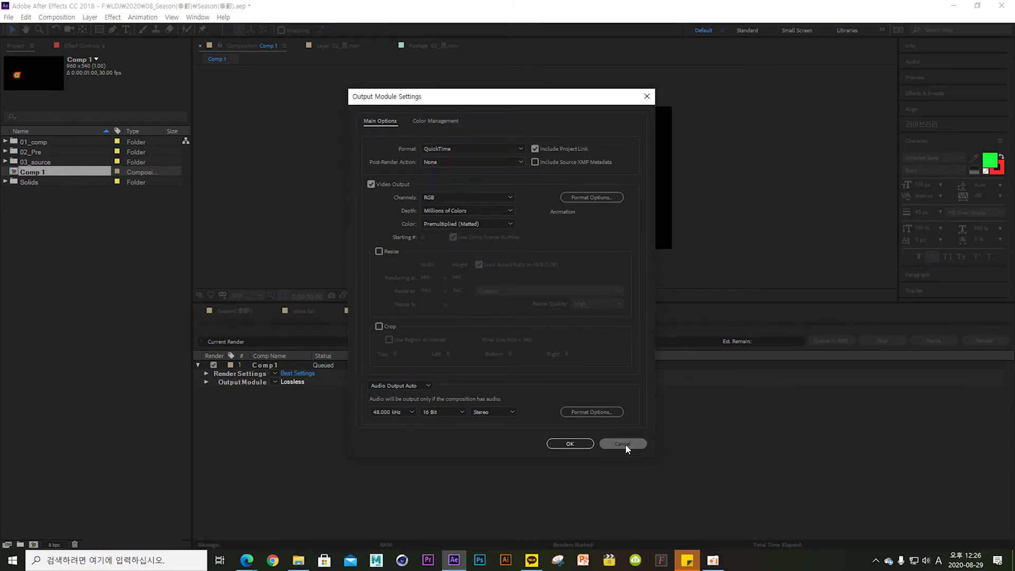
left_click(626, 445)
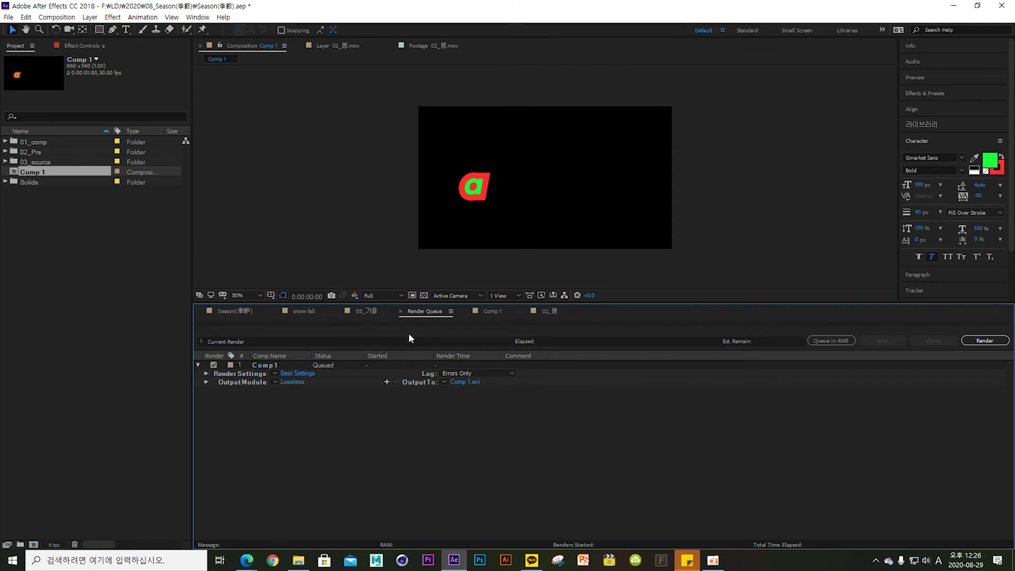
Step: Return to the Comp 1 timeline and pre-compose the letter a text layer
left_click(493, 312)
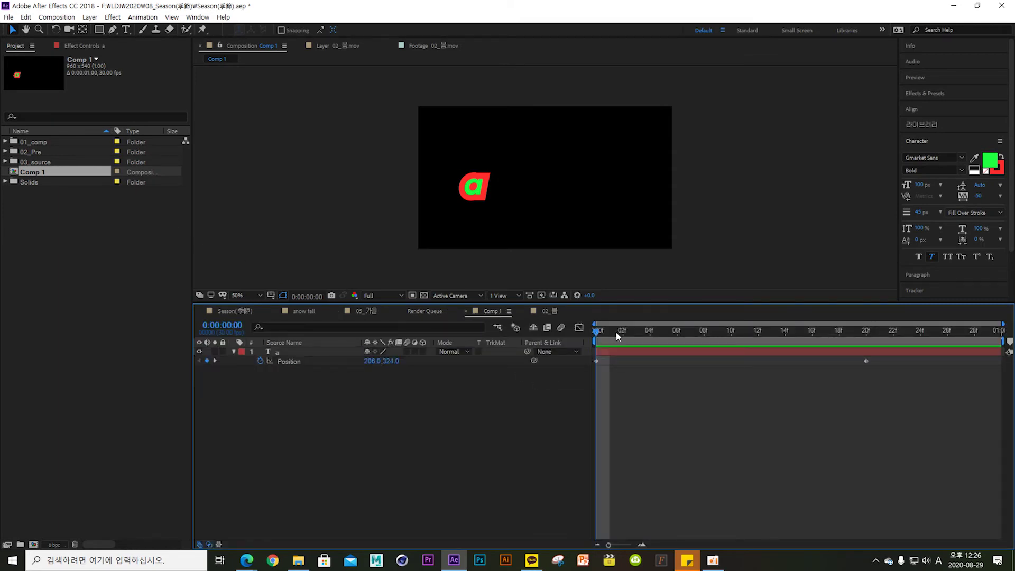
left_click(281, 353)
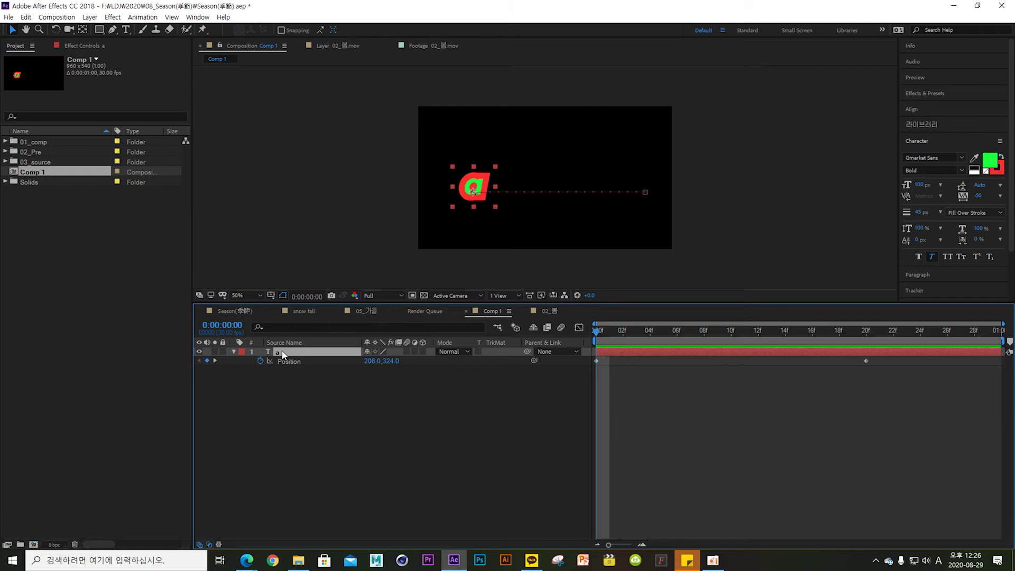
key("ctrl+shift+c")
left_click(464, 403)
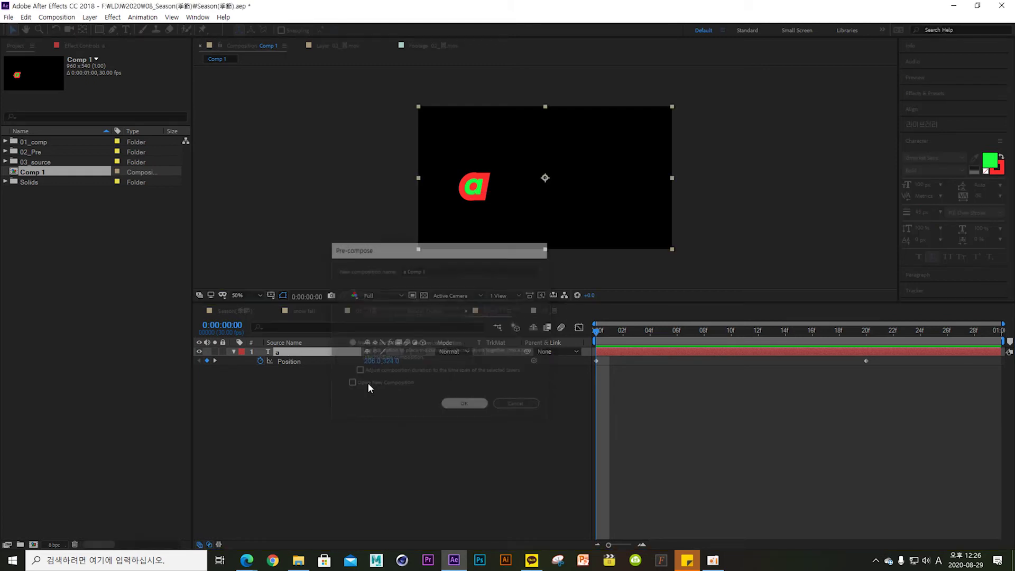
Step: Locate the new a Comp 1 pre-composition in the project and open it from Comp 1's timeline
left_click(145, 242)
left_click(43, 174)
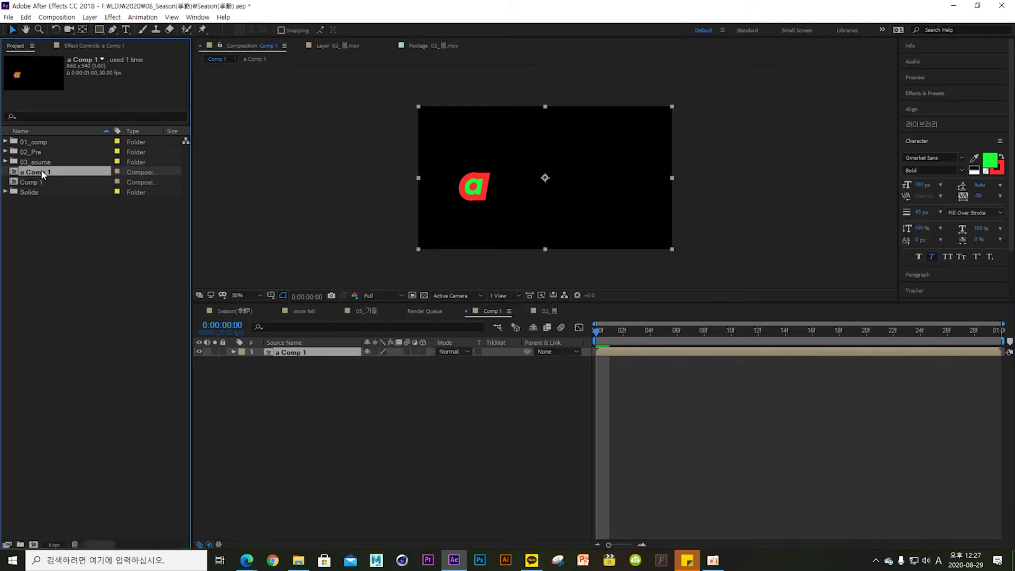
left_click(319, 367)
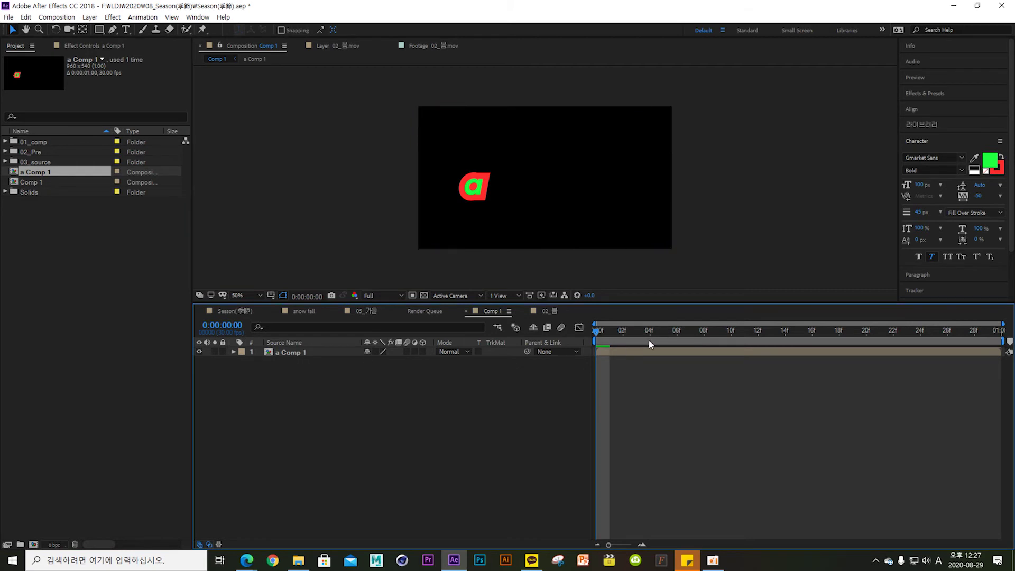
double_click(344, 353)
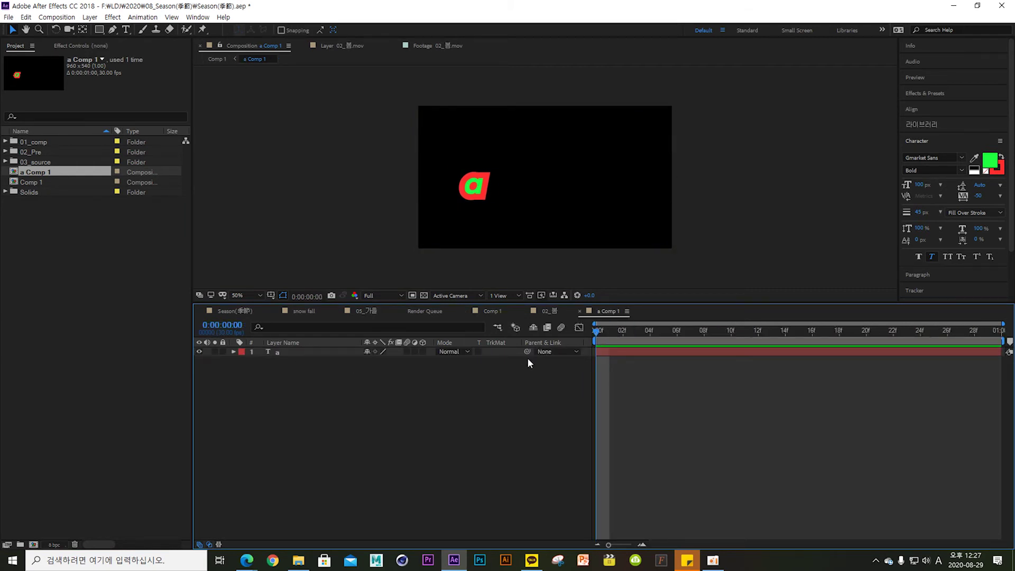
Step: Add a Comp 1 to the render queue and delete the queued Comp 1 item
key("ctrl+m")
left_click(259, 364)
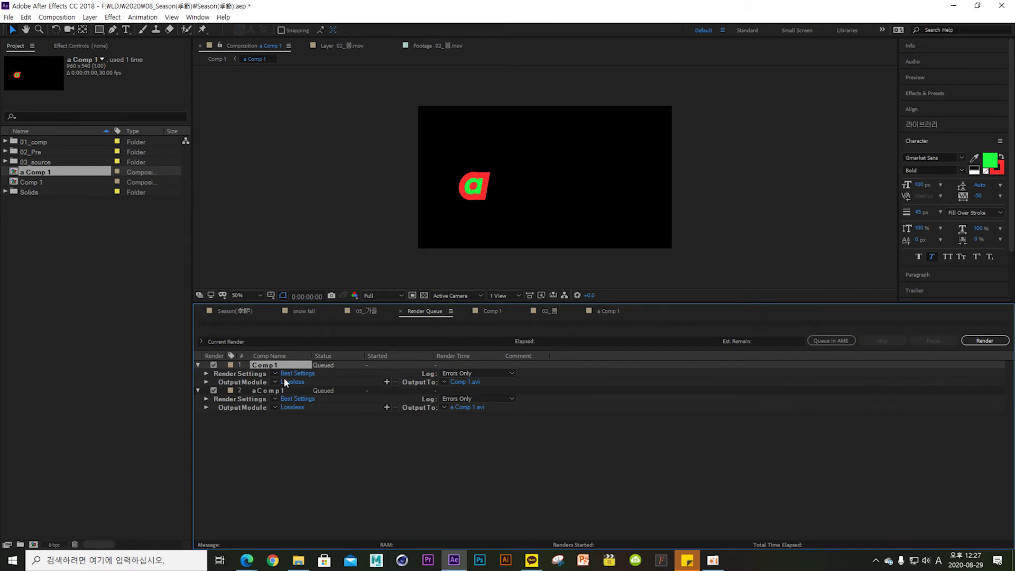
key("Delete")
Step: Set the queued a Comp 1's output module format to QuickTime and review the available channel options
left_click(292, 382)
left_click(464, 149)
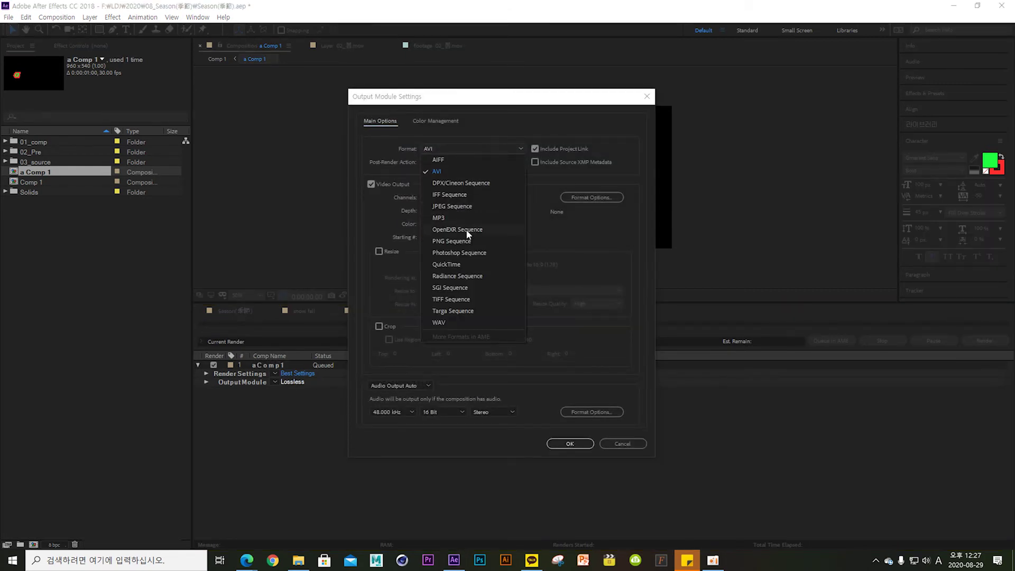
left_click(465, 264)
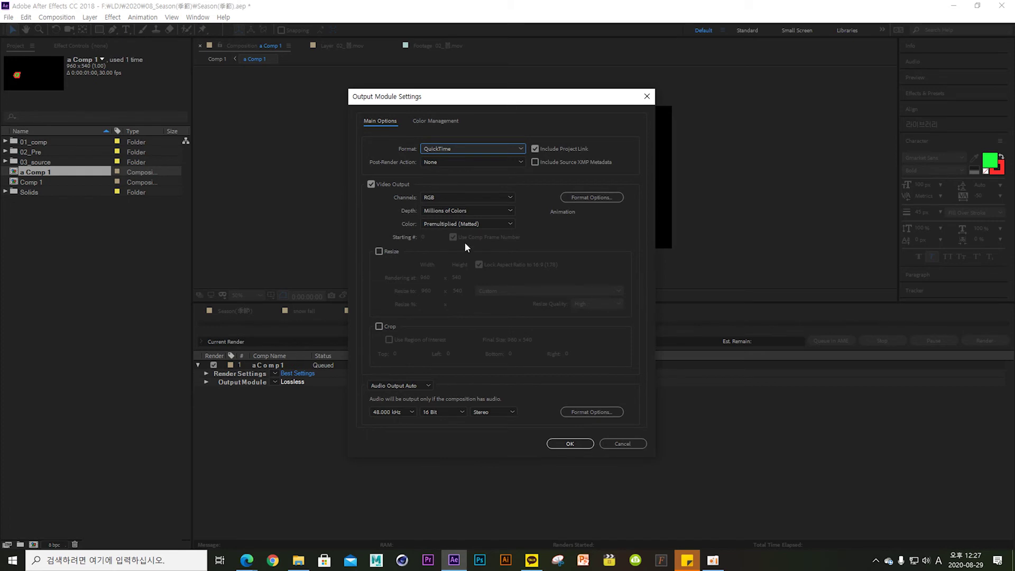
left_click(450, 198)
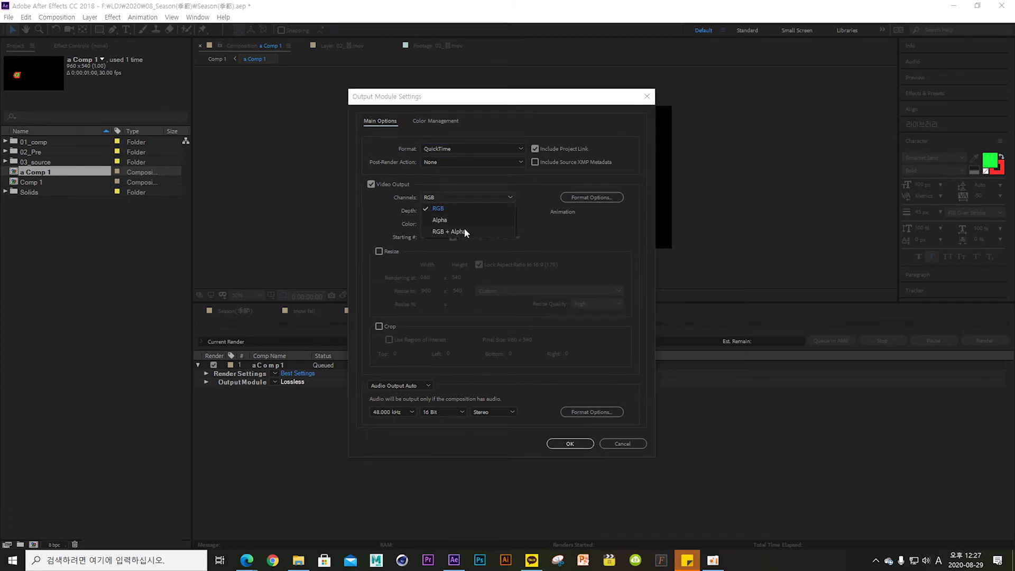
left_click(479, 149)
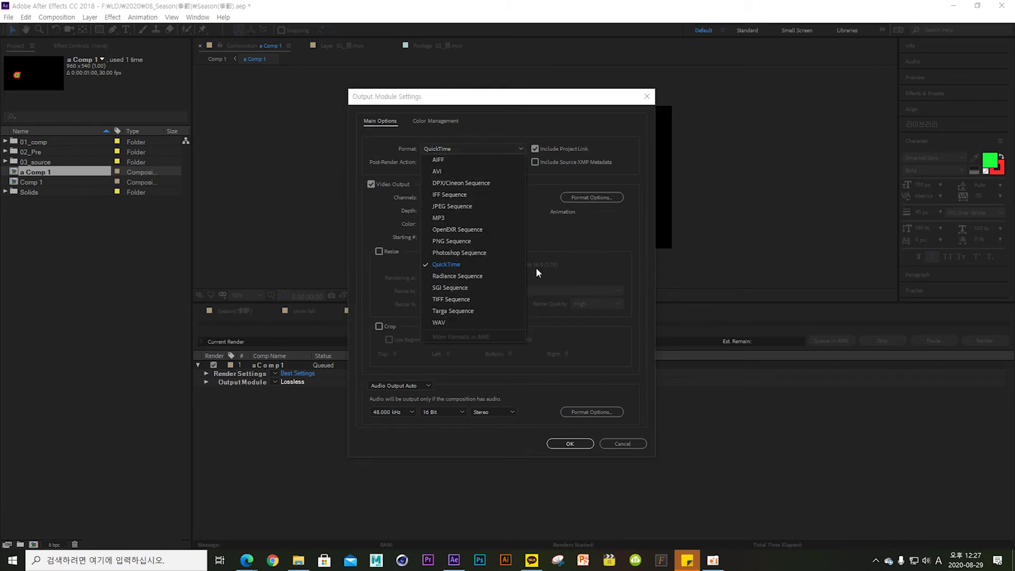
left_click(495, 264)
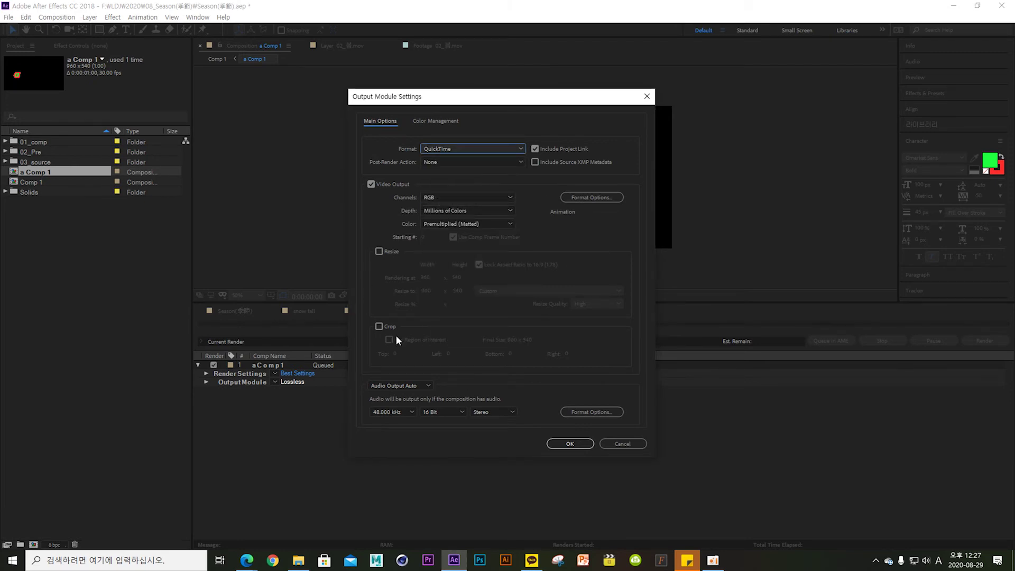
Step: Turn audio output off, set the post-render action to Import and accept a Comp 1's output module settings
left_click(391, 386)
left_click(401, 421)
left_click(456, 164)
left_click(455, 189)
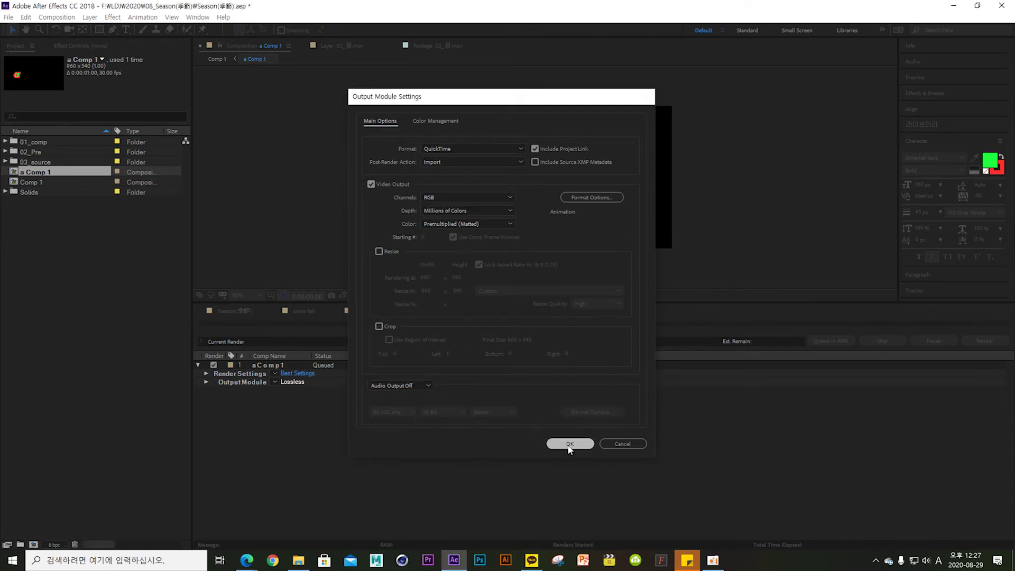
left_click(568, 444)
Step: Save the output as a Comp 1 in QuickTime format and render the queue
left_click(456, 383)
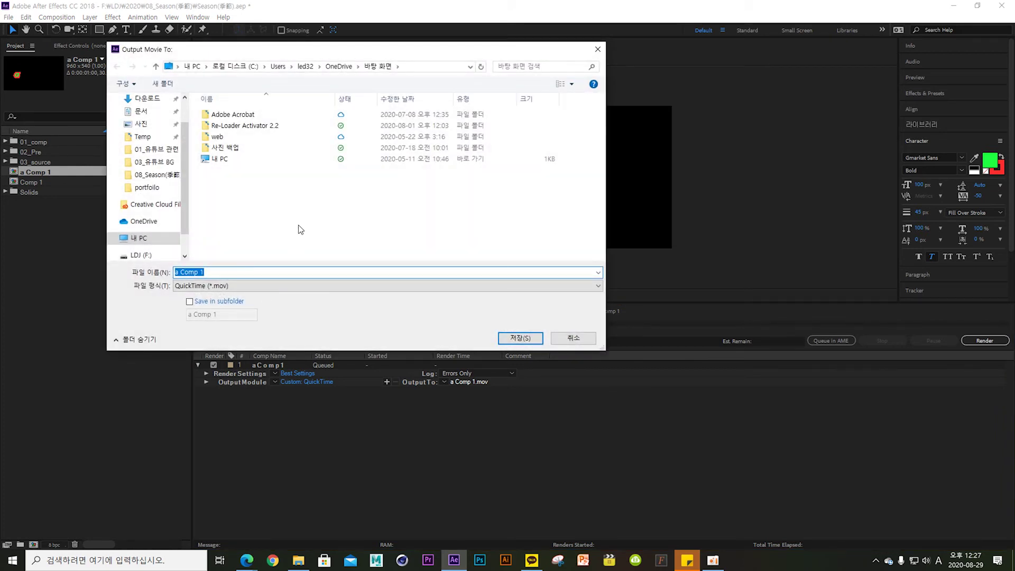
left_click(515, 339)
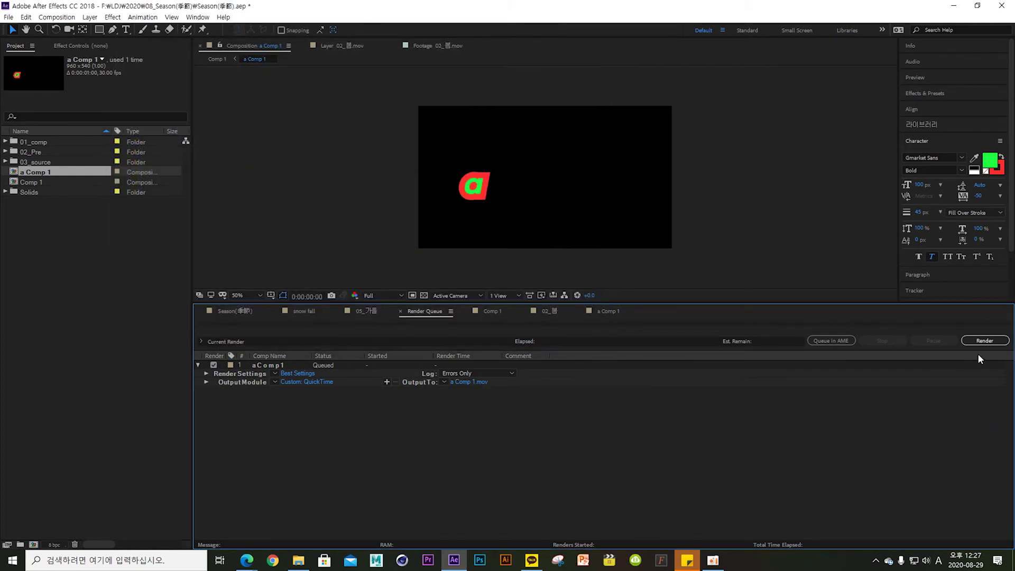
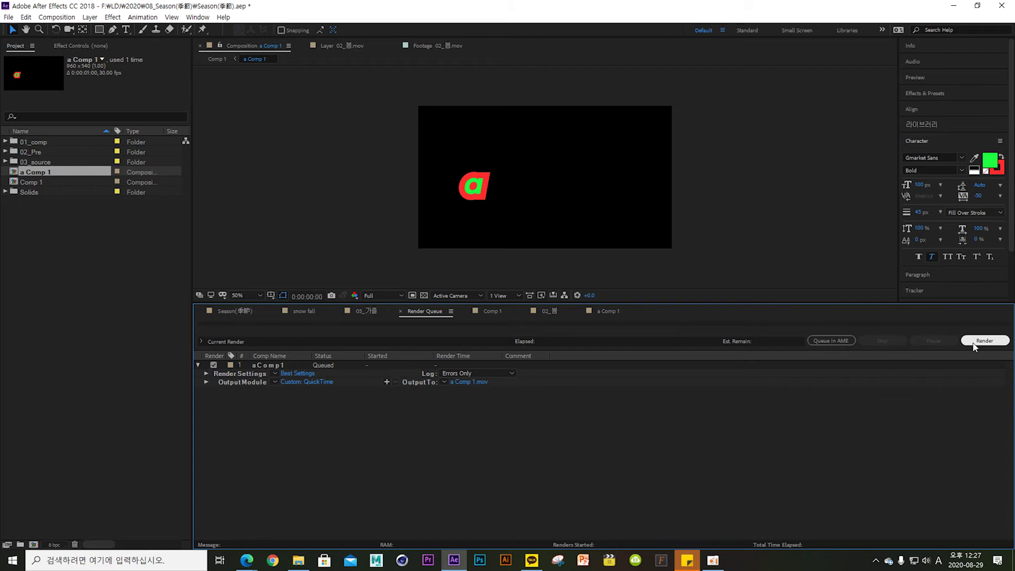
left_click(975, 344)
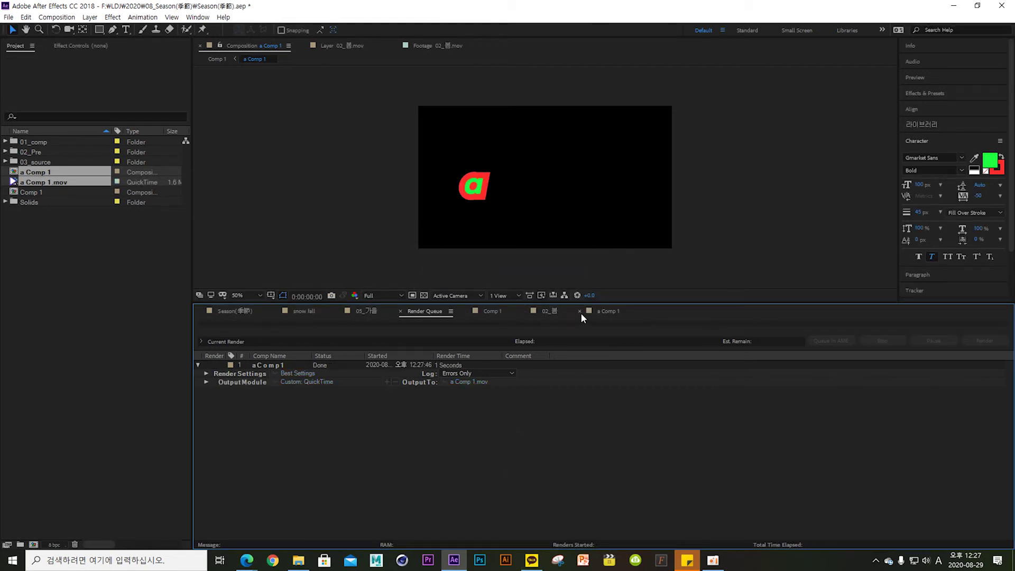
Step: Place the imported a Comp 1.mov above the text layer in a Comp 1 and hide the text layer
left_click(601, 312)
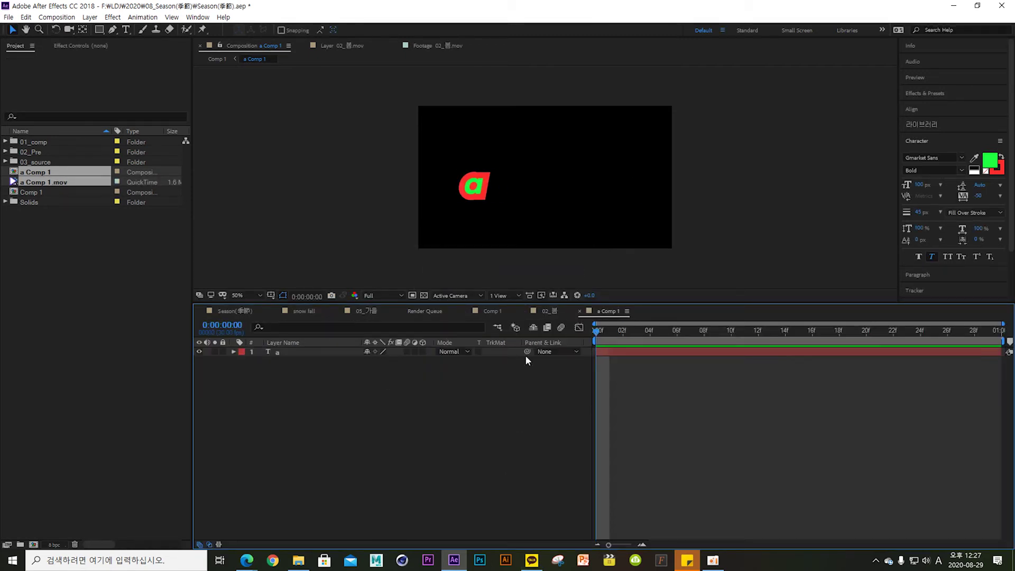
left_click(117, 203)
left_click(34, 173)
left_click(51, 182)
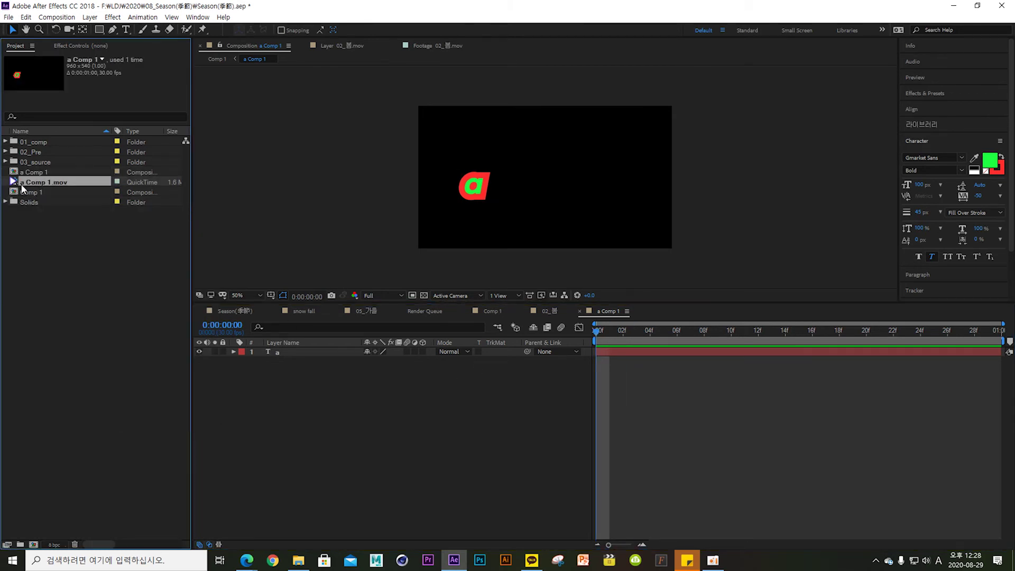
left_click_drag(62, 186, 299, 350)
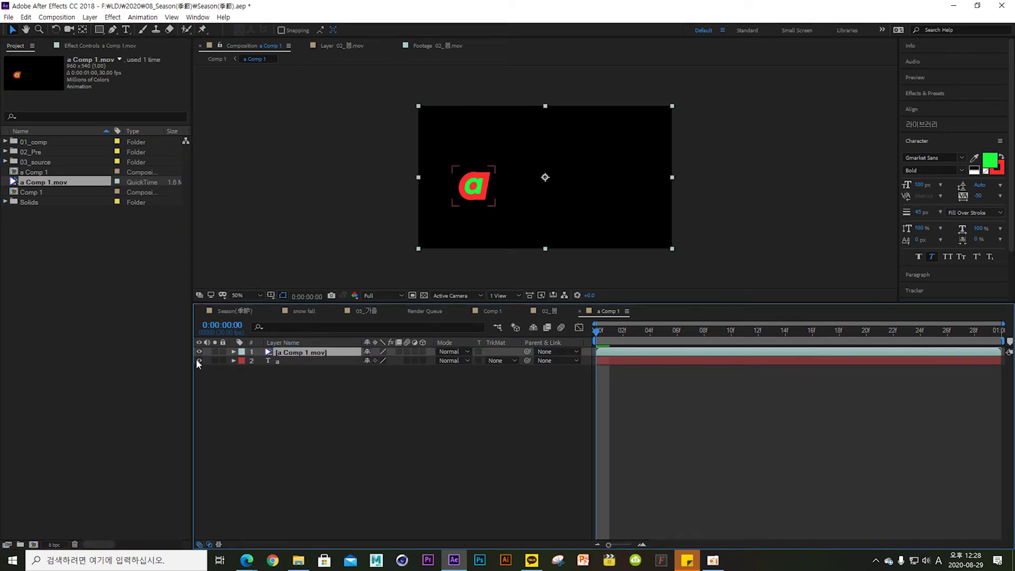
left_click(227, 373)
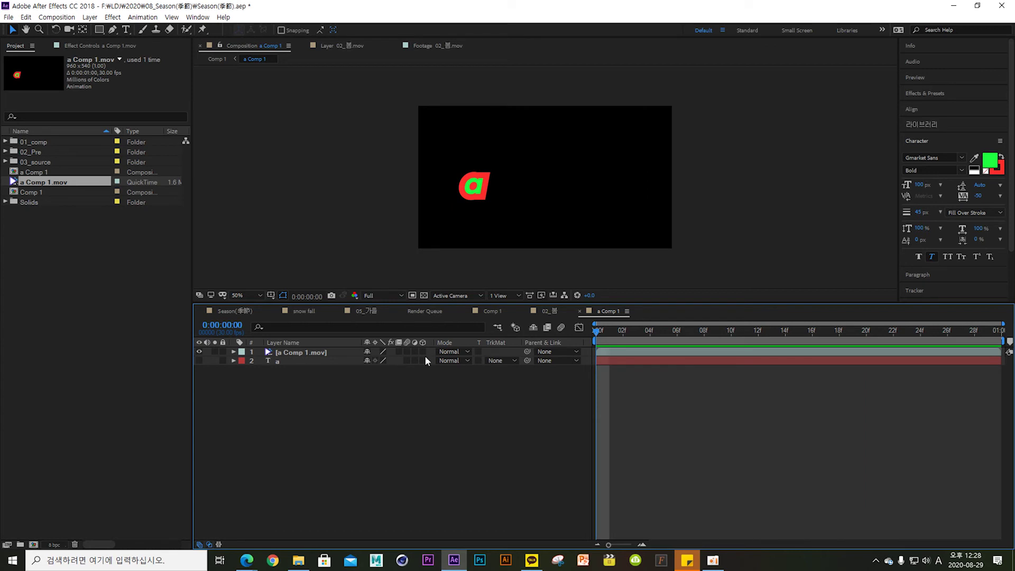
Step: Check Comp 1's timeline and delete the a Comp 1.mov layer from a Comp 1
left_click(491, 311)
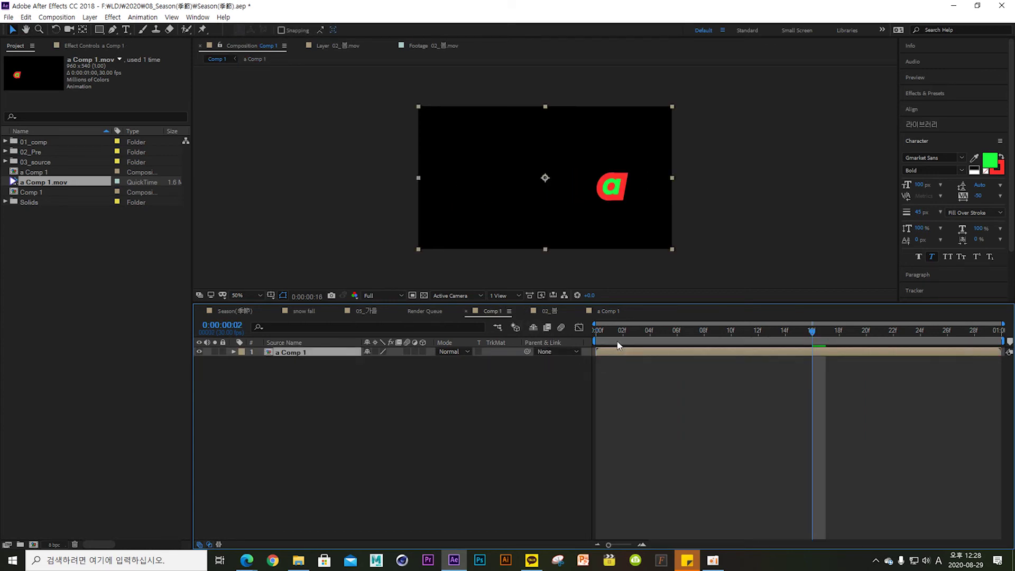
left_click(608, 311)
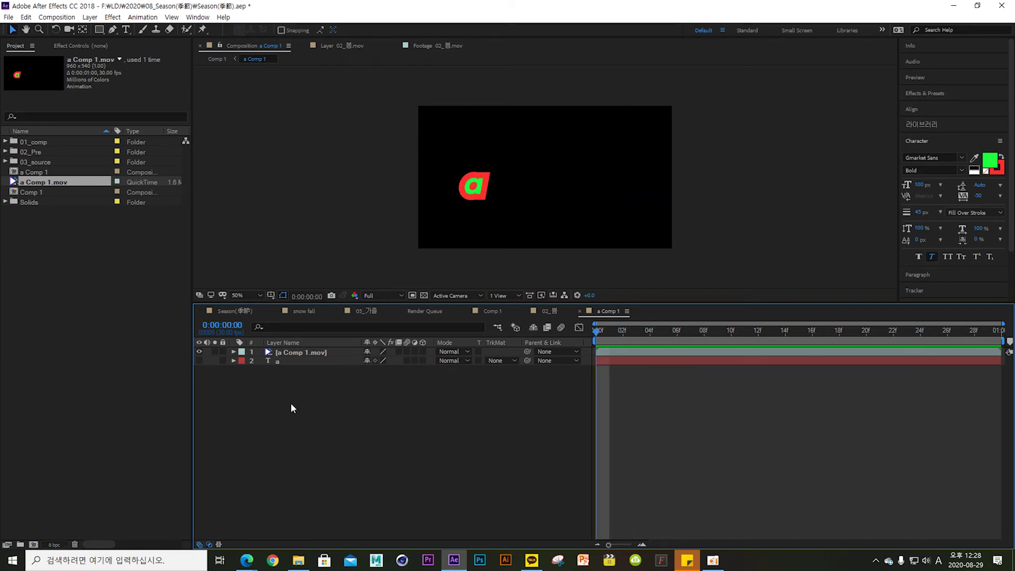
left_click(296, 353)
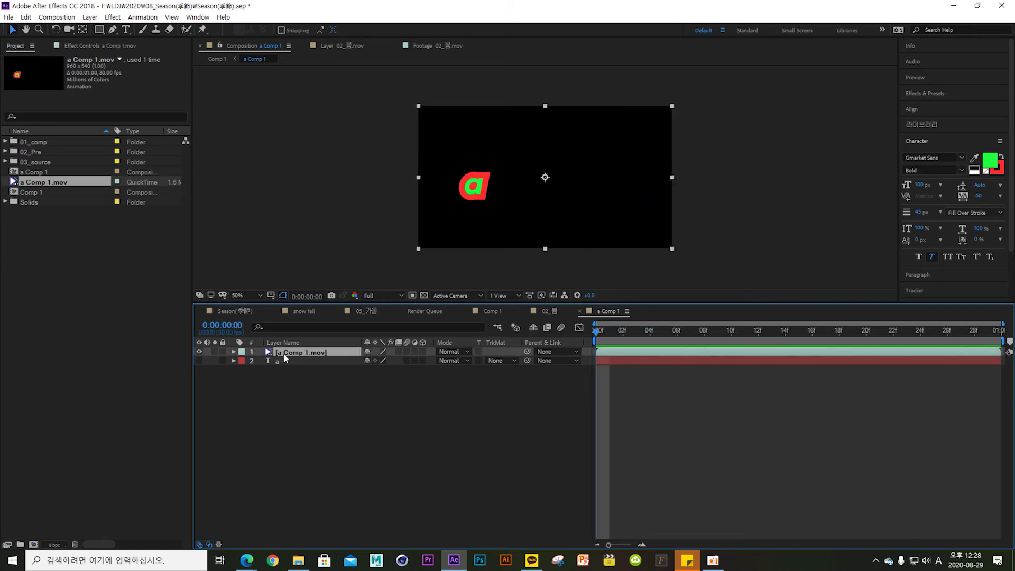
key("Delete")
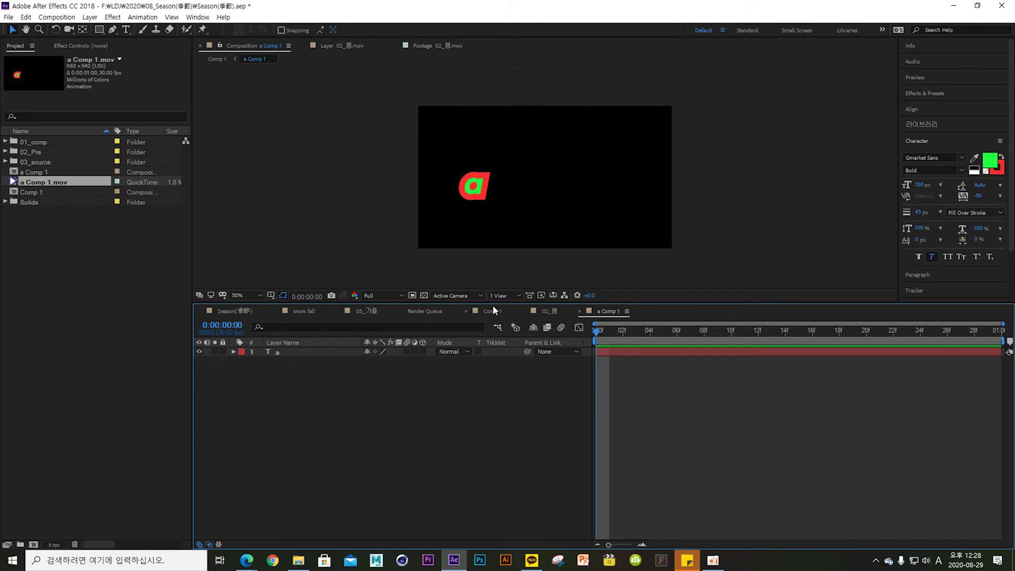
Step: Queue a Comp 1 again with QuickTime format, post-render action Import & Replace Usage and audio output off
key("ctrl+m")
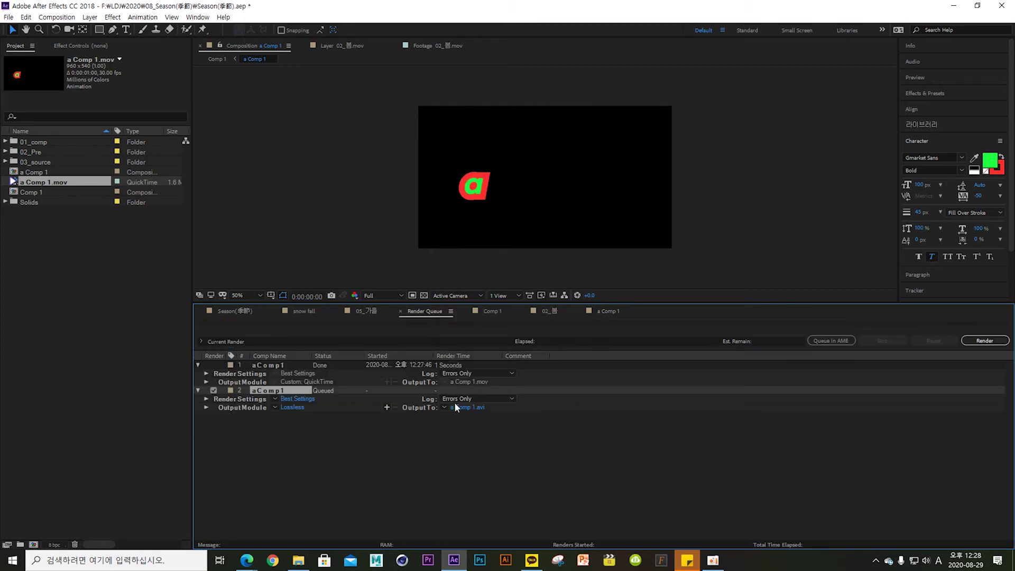
left_click(297, 408)
left_click(476, 149)
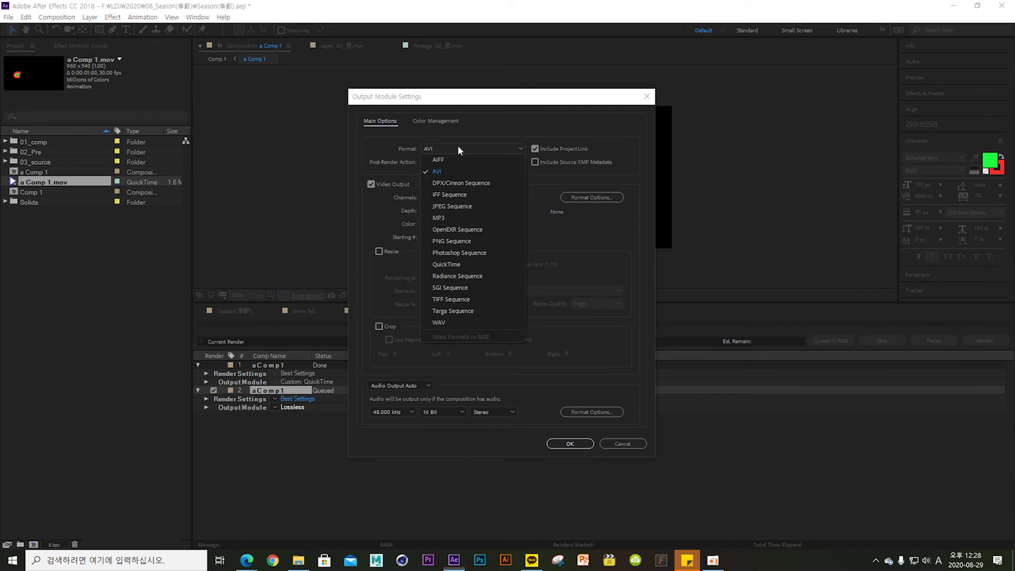
left_click(458, 265)
left_click(448, 163)
left_click(458, 201)
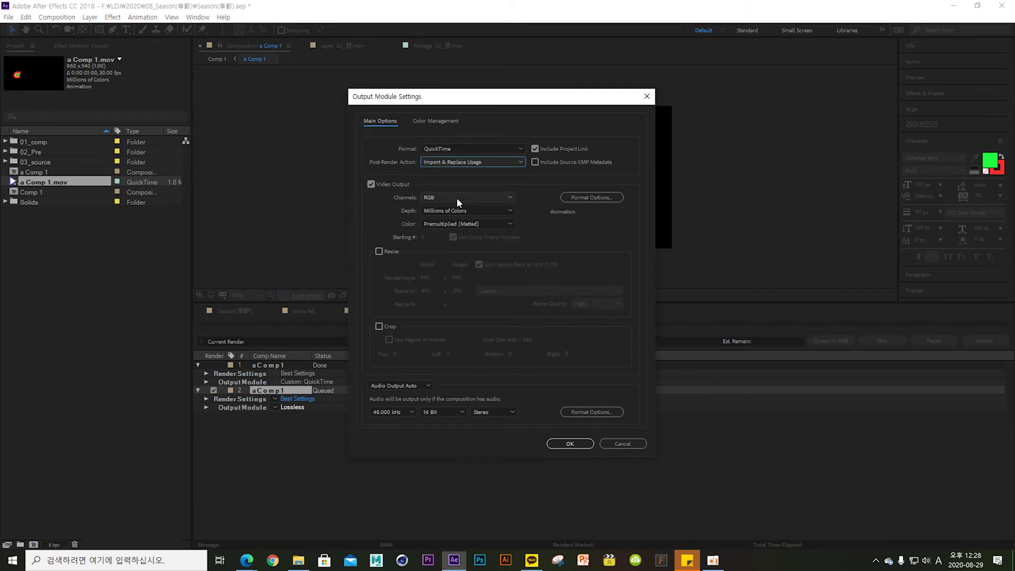
left_click(396, 386)
left_click(395, 418)
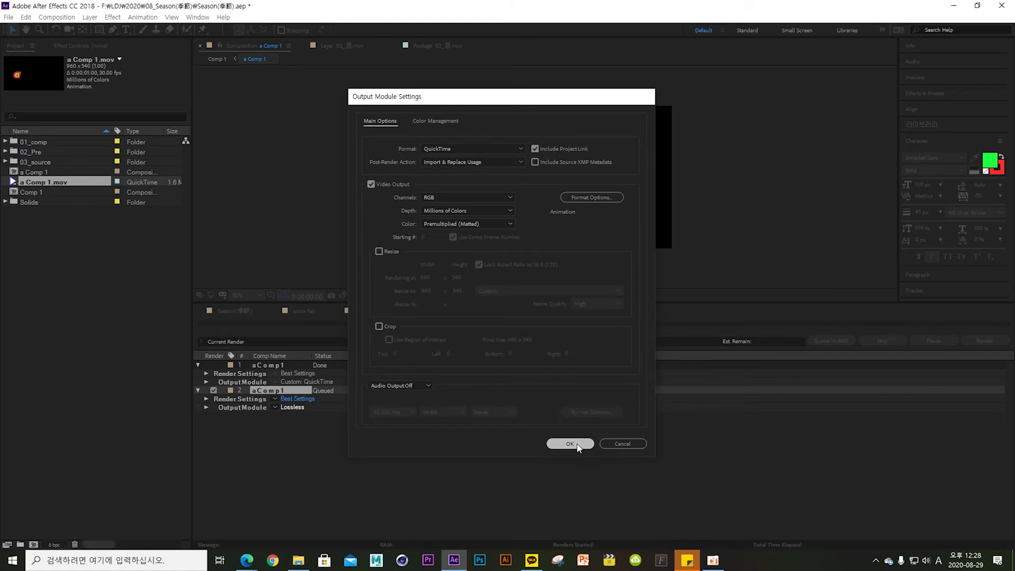
left_click(570, 444)
Step: Rename the second output movie a Comp 2 and render it
left_click(475, 409)
left_click(238, 273)
key("BackSpace")
type("2")
key("Return")
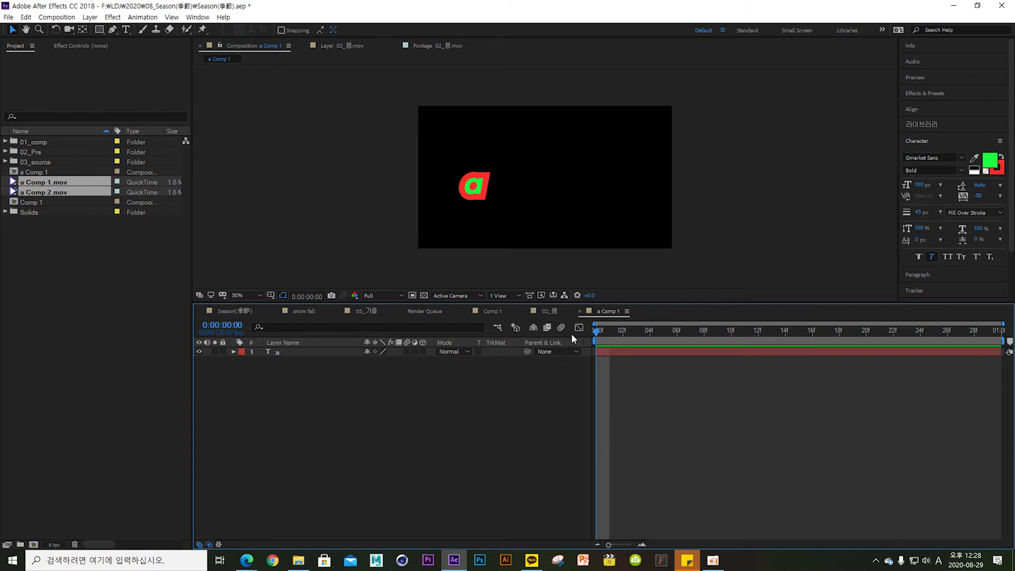
Step: Add a Comp 1 below a Comp 2.mov in Comp 1 for comparison, toggle its visibility and delete it again
left_click(493, 311)
left_click(546, 394)
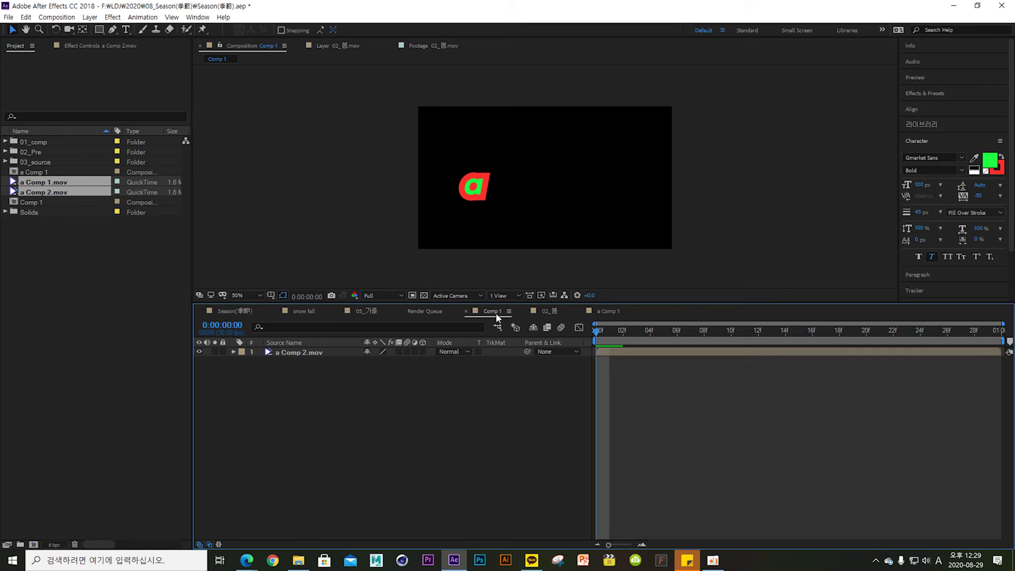
left_click_drag(34, 172, 388, 426)
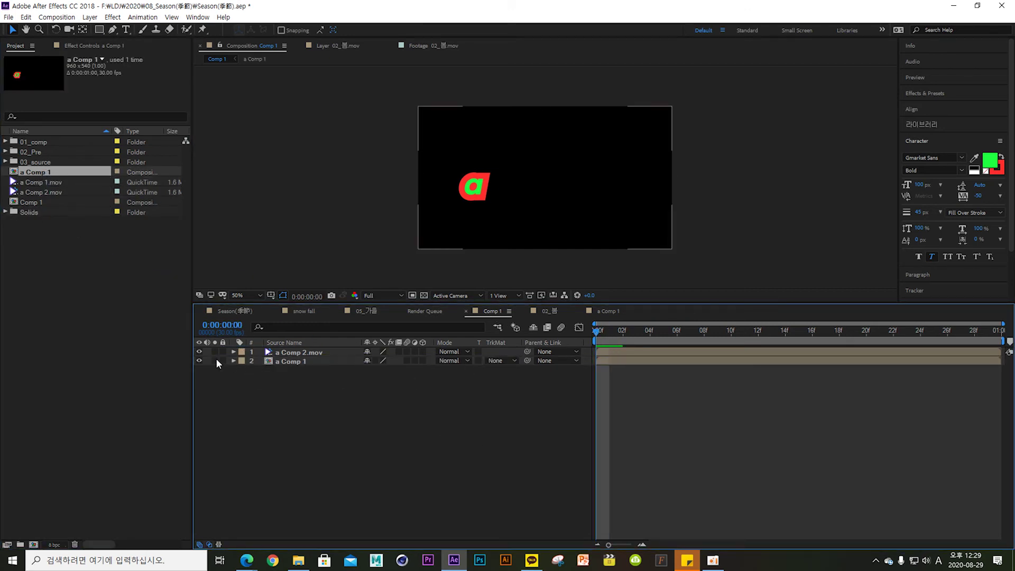
left_click(199, 361)
left_click(290, 353)
left_click(279, 363)
key("Delete")
left_click(605, 424)
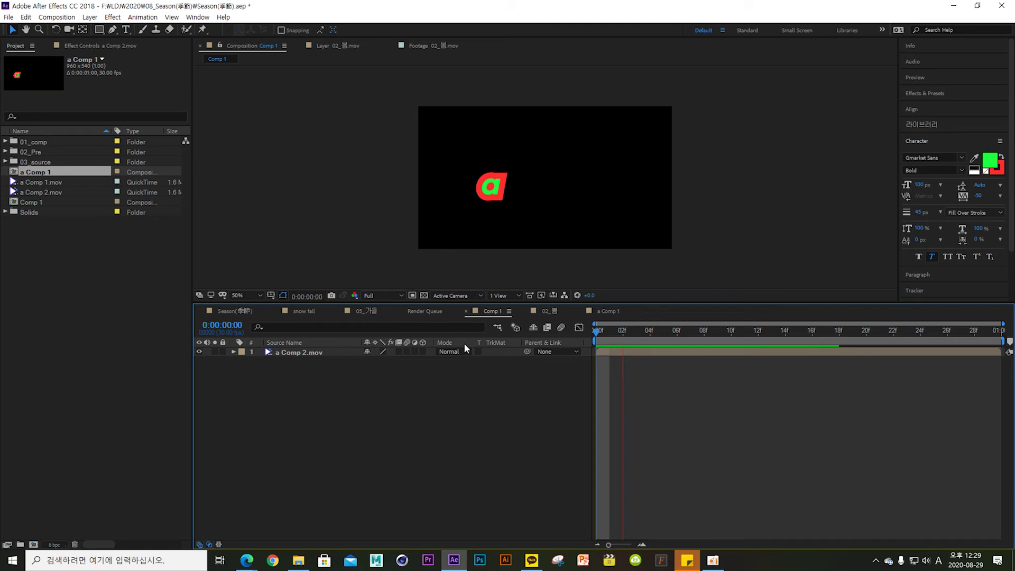
Step: Preview the a Comp 2.mov layer in Comp 1 and compare it with the playback of the original a Comp 1
key("space")
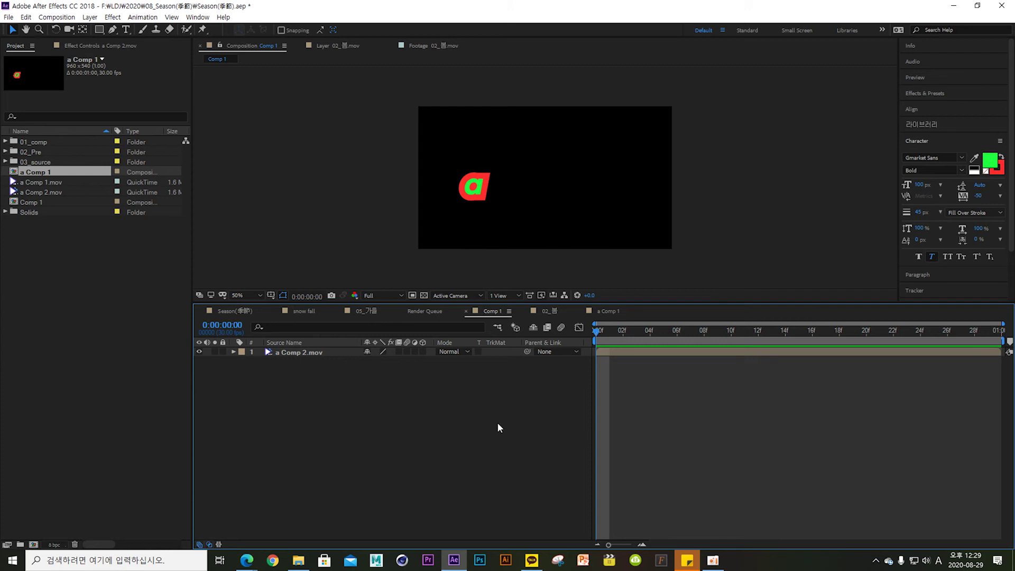
left_click(291, 351)
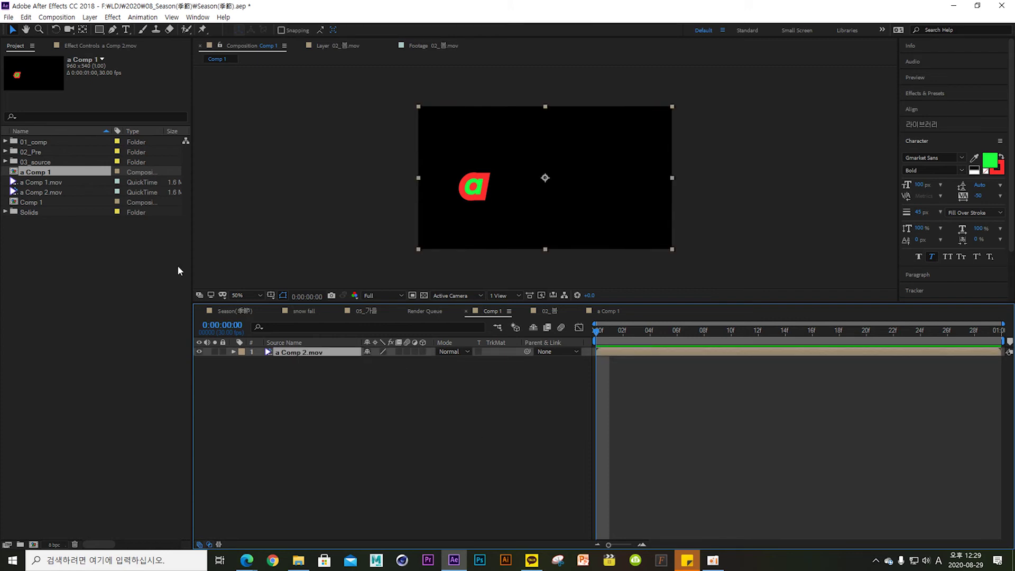
double_click(43, 173)
key("space")
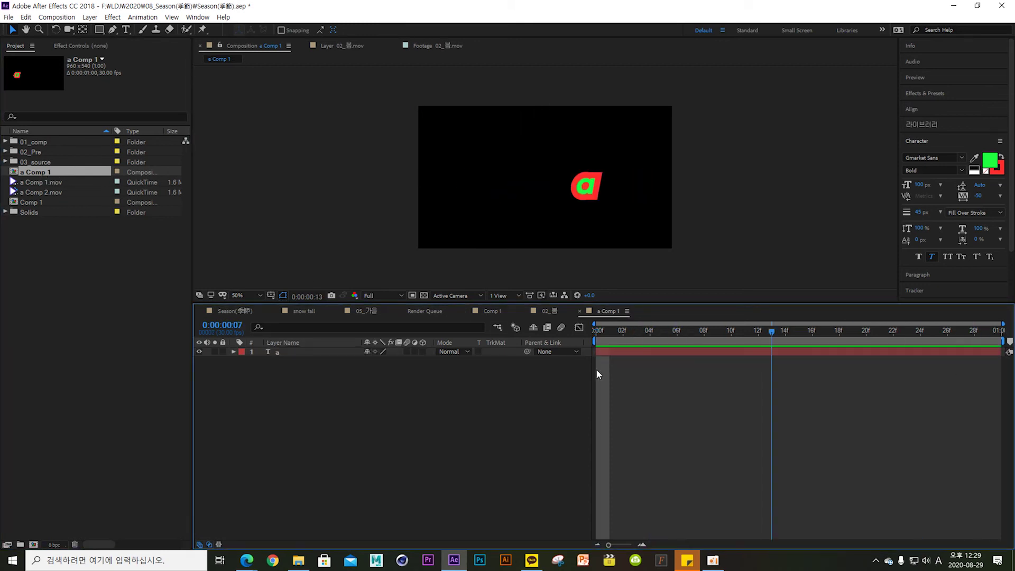
key("space")
left_click(492, 311)
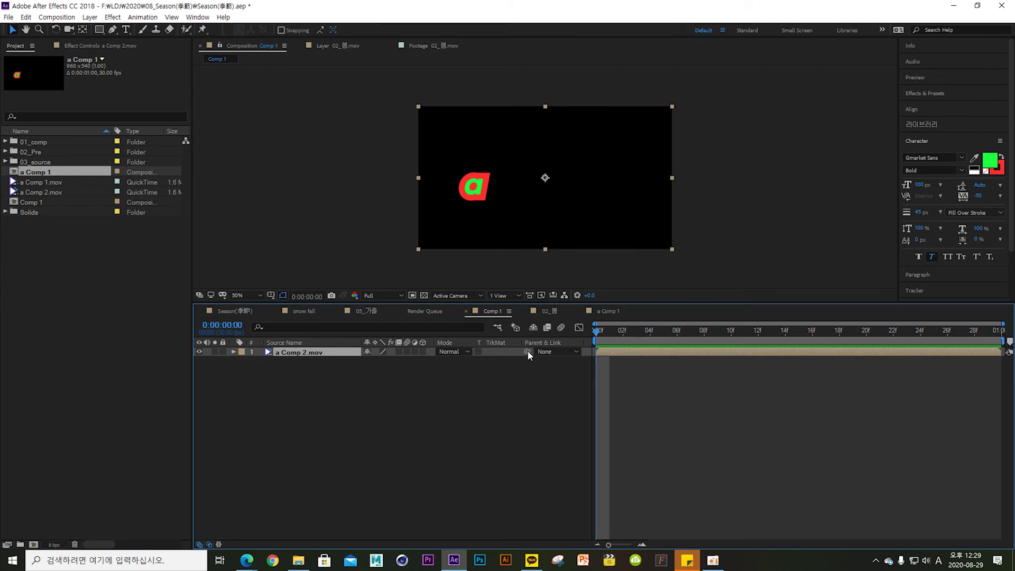
left_click(556, 461)
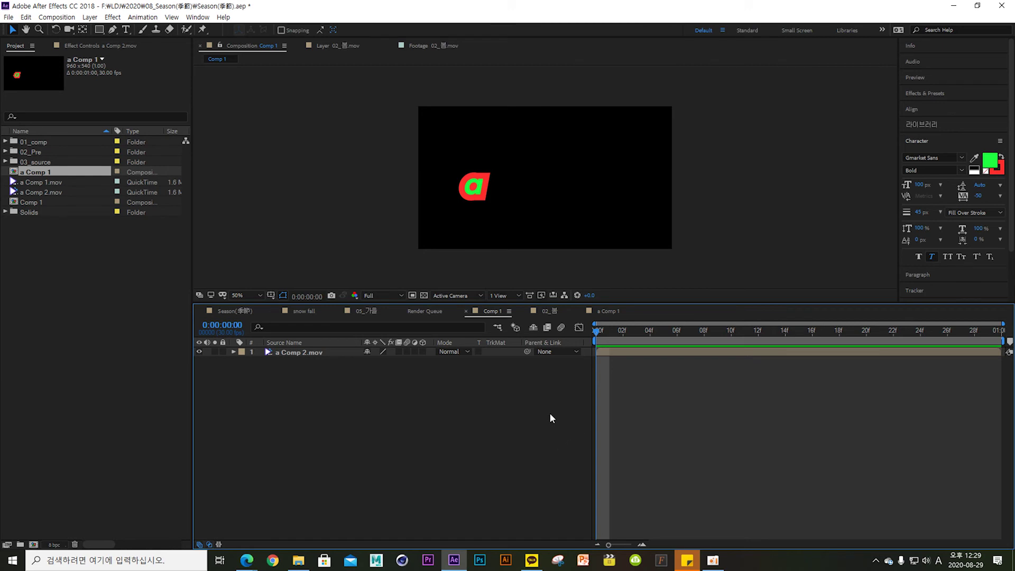
key("space")
Step: Scrub through the Season composition to examine where pre-rendered movie layers are used
left_click(249, 311)
left_click_drag(607, 338, 713, 334)
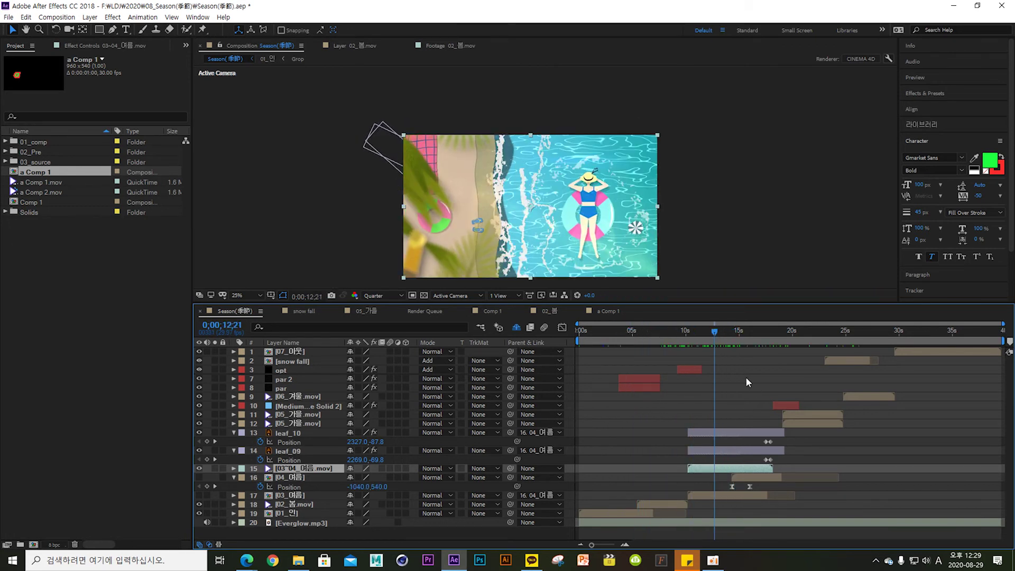
left_click(297, 398)
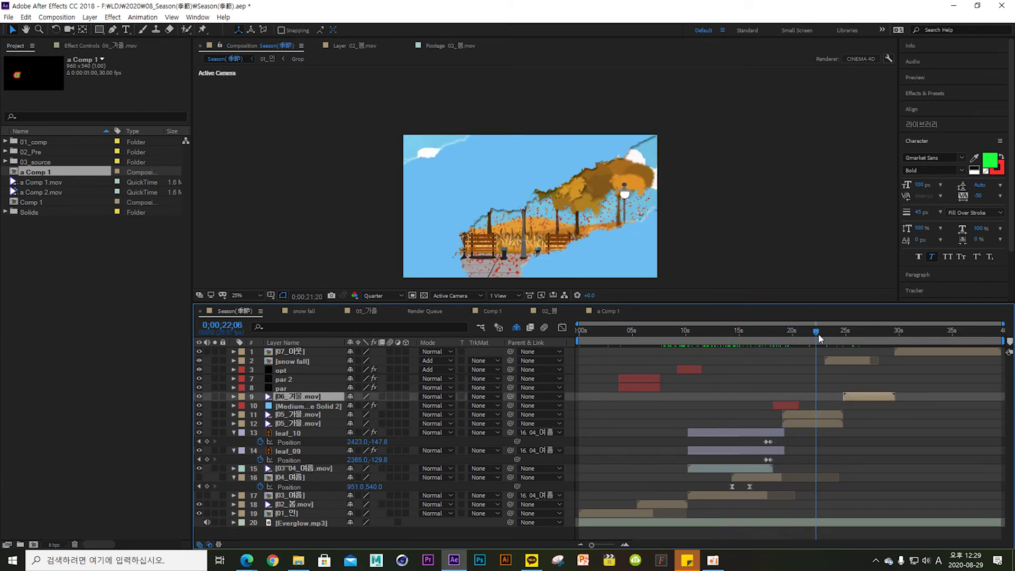
left_click_drag(688, 334, 713, 336)
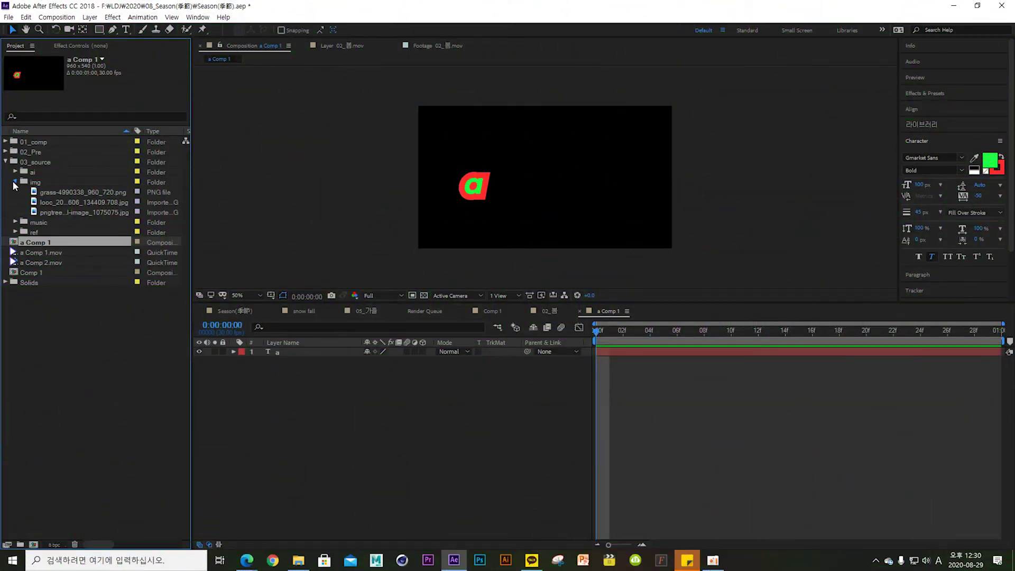
Step: Expand the ai folder inside 03_source to view its source compositions and layer folders
left_click(15, 172)
left_click(14, 172)
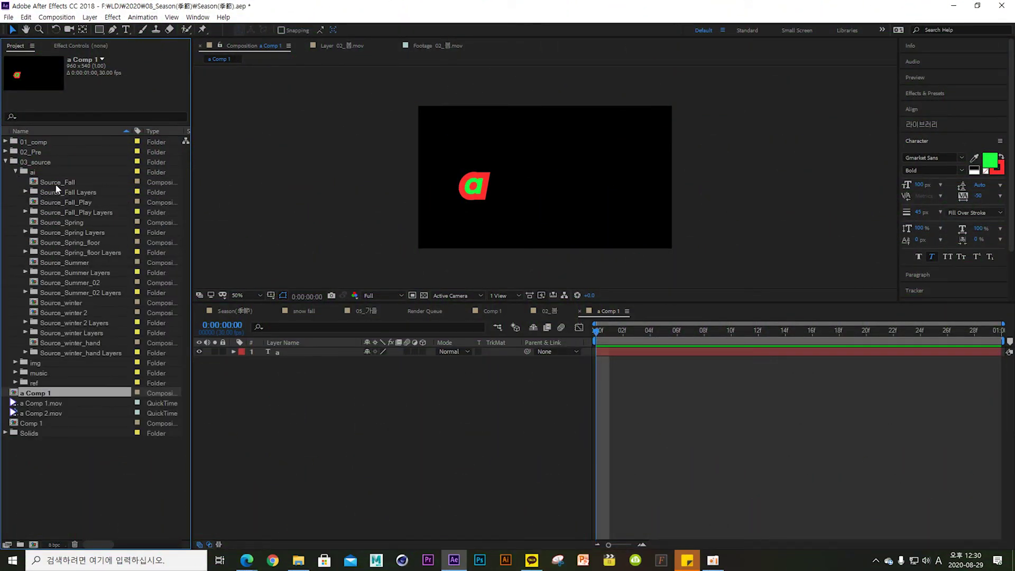
Step: Open the Source_Fall composition from the ai folder and scrub its timeline to examine its illustration layers
left_click(56, 184)
double_click(56, 183)
left_click(531, 448)
left_click(650, 323)
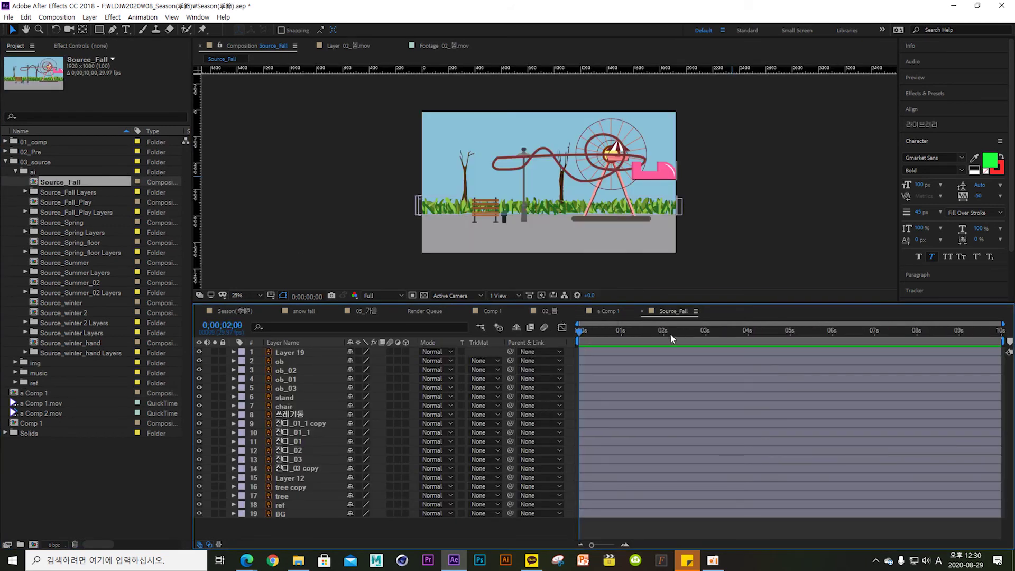
left_click(745, 340)
left_click(740, 361)
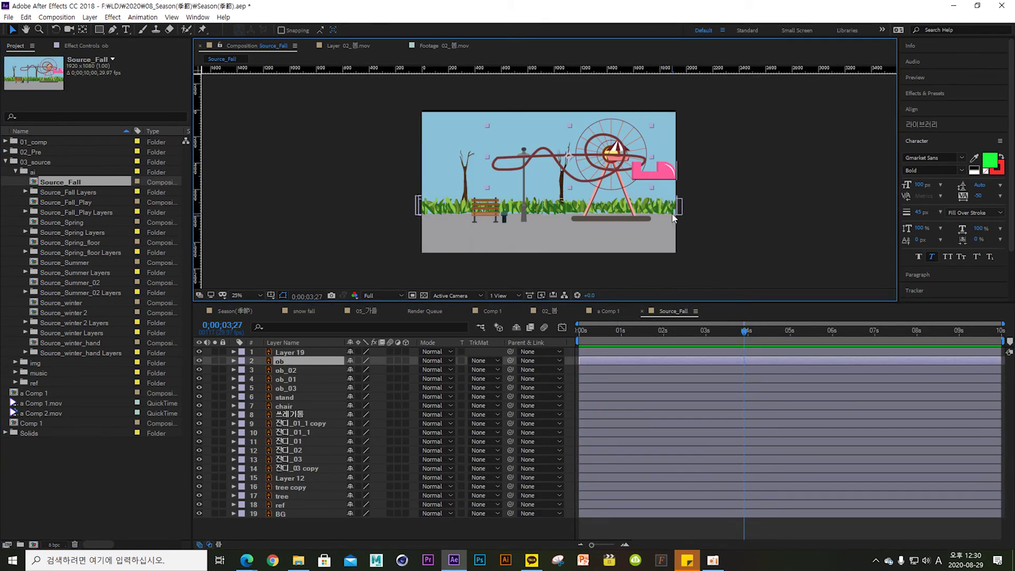
left_click(303, 523)
left_click_drag(703, 332, 609, 345)
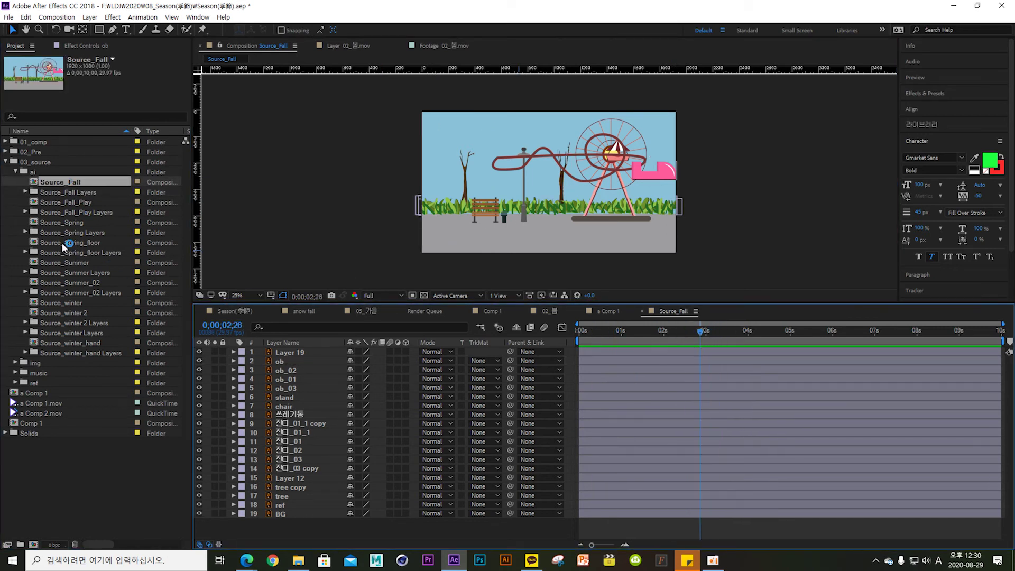
Step: Open the 05_가을 composition from the 01_comp folder and set its preview resolution to Quarter
left_click(5, 143)
left_click(5, 143)
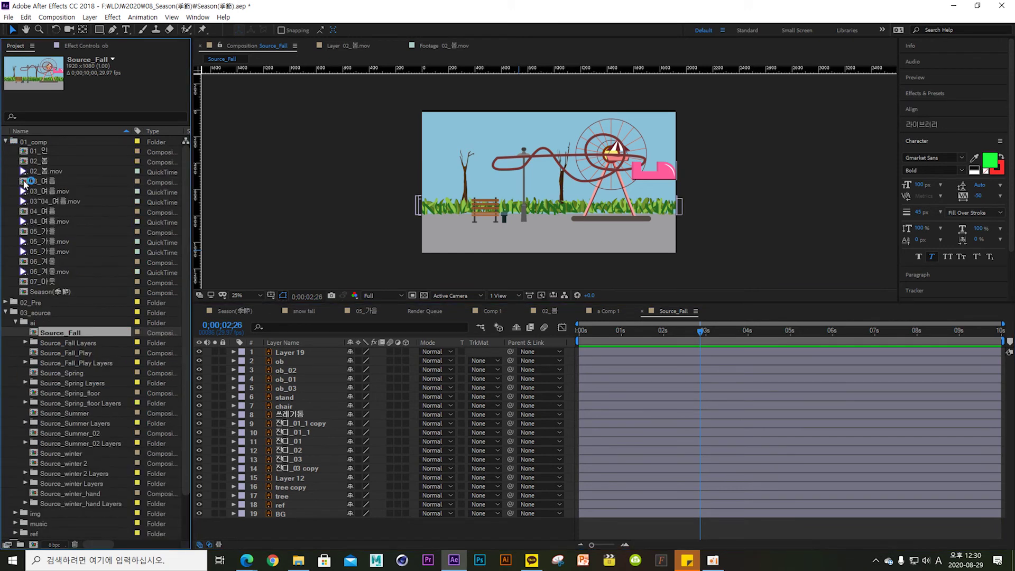
double_click(53, 230)
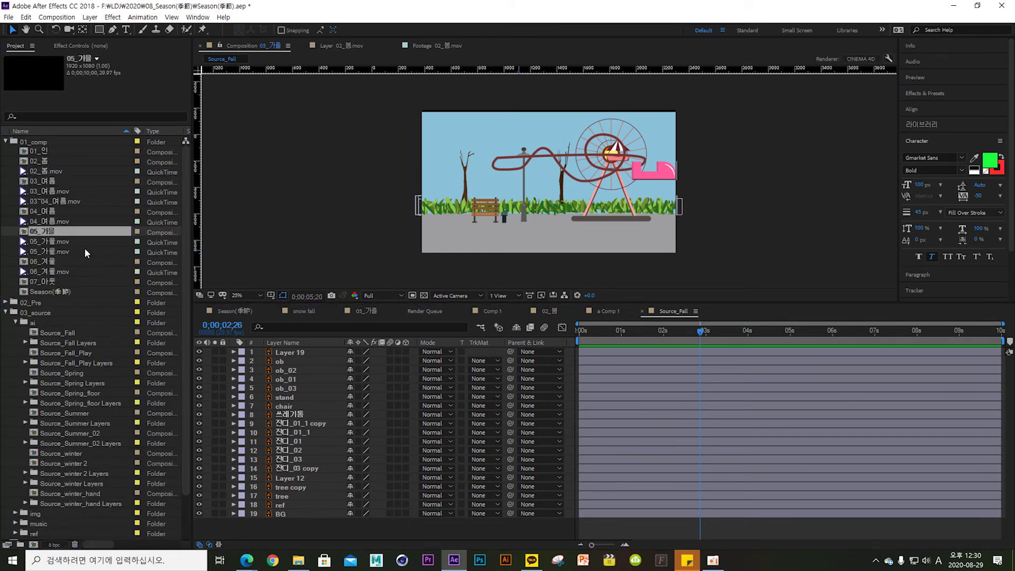
left_click(629, 338)
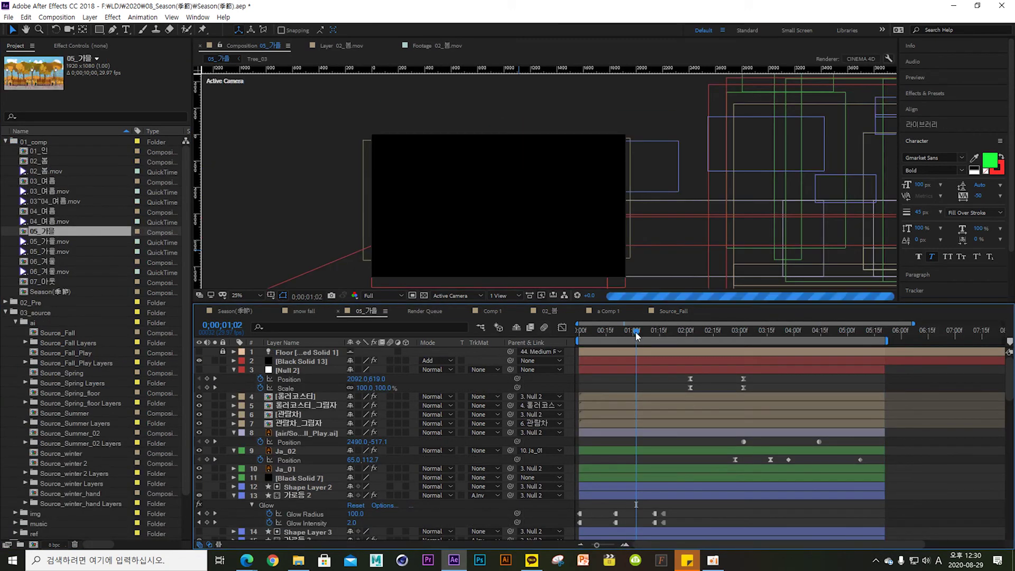
left_click(381, 296)
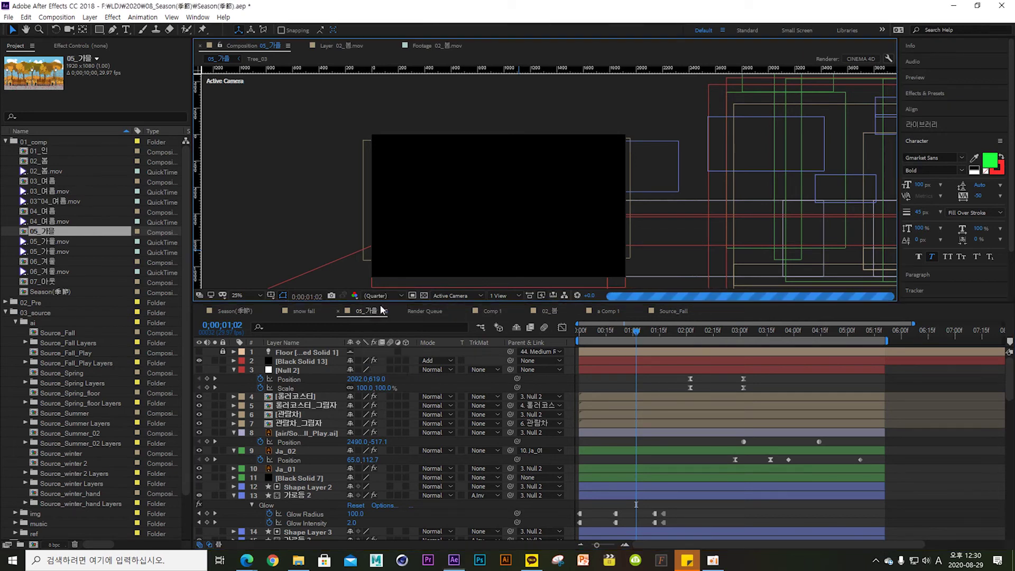
left_click(379, 296)
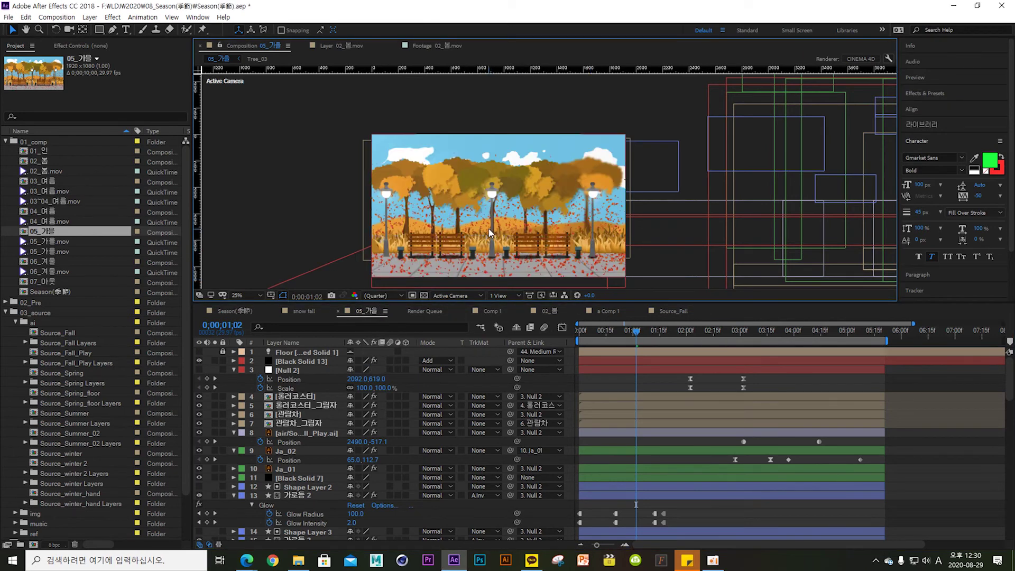
Step: Collapse the expanded properties of the air, Ja_02 and 가로등 layers in 05_가을 and look through its layer list
left_click_drag(620, 333, 785, 345)
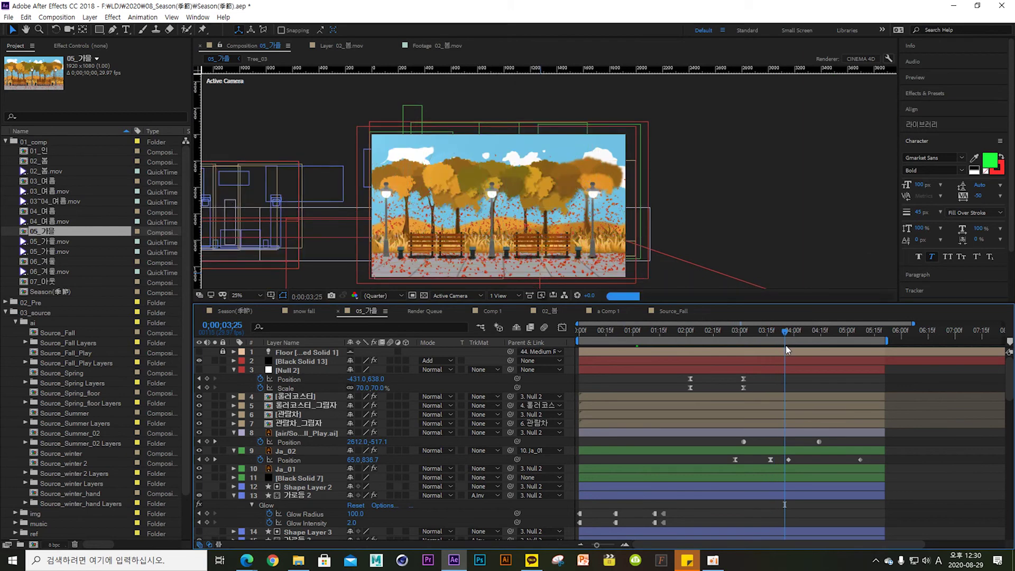
left_click(233, 433)
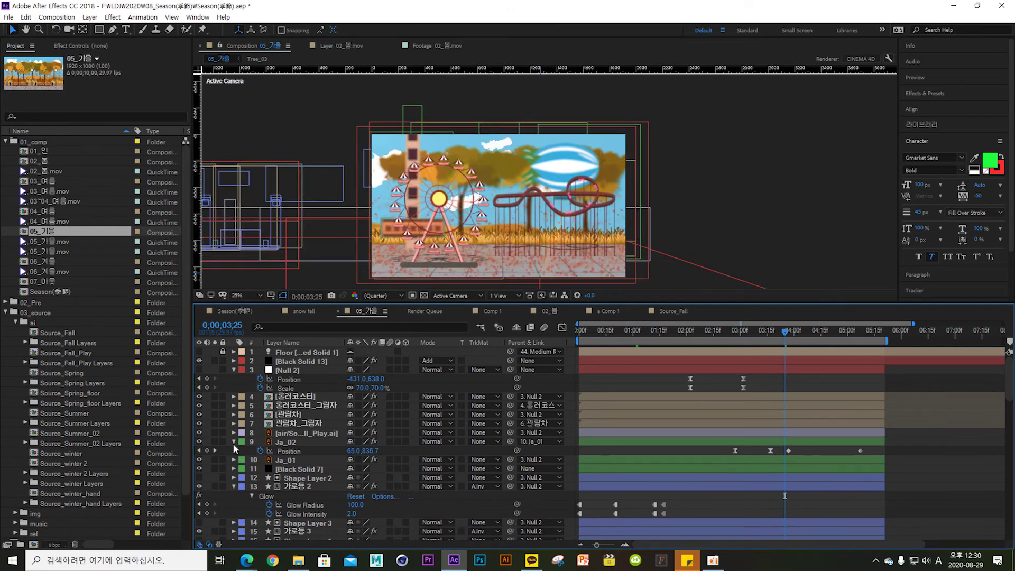
left_click(233, 442)
left_click(233, 478)
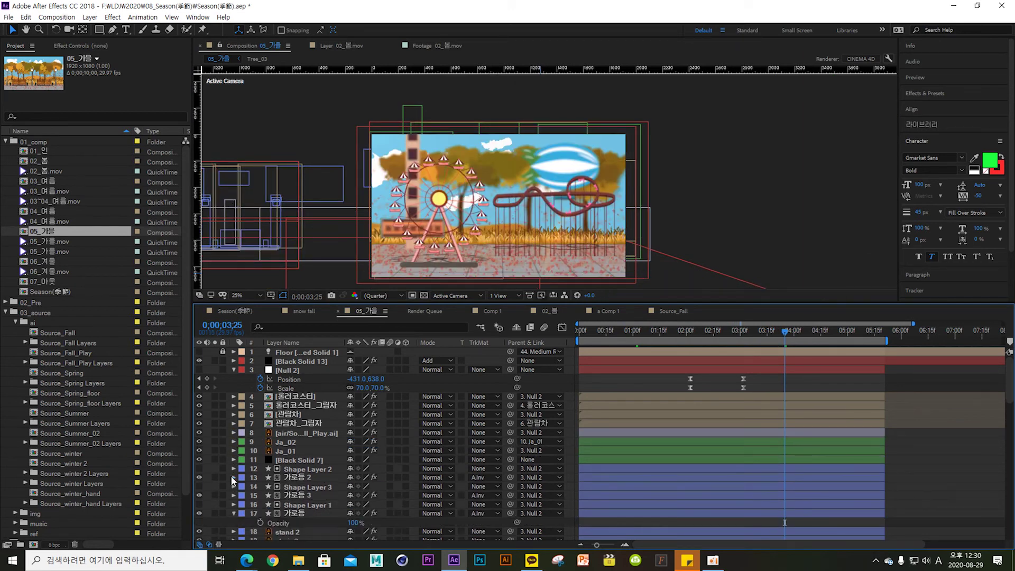
left_click(233, 513)
scroll(327, 439, "down", 9)
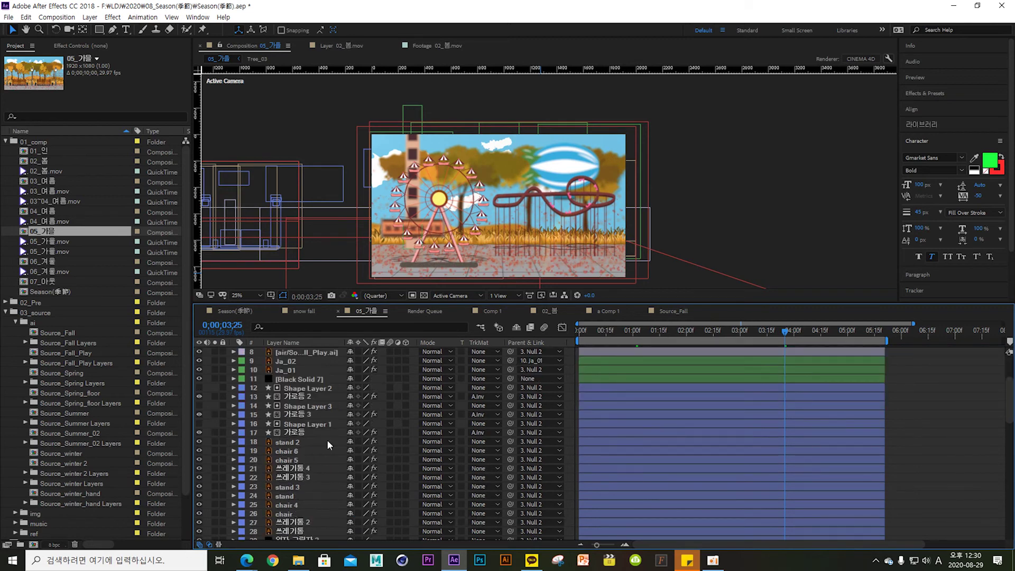
scroll(274, 397, "up", 9)
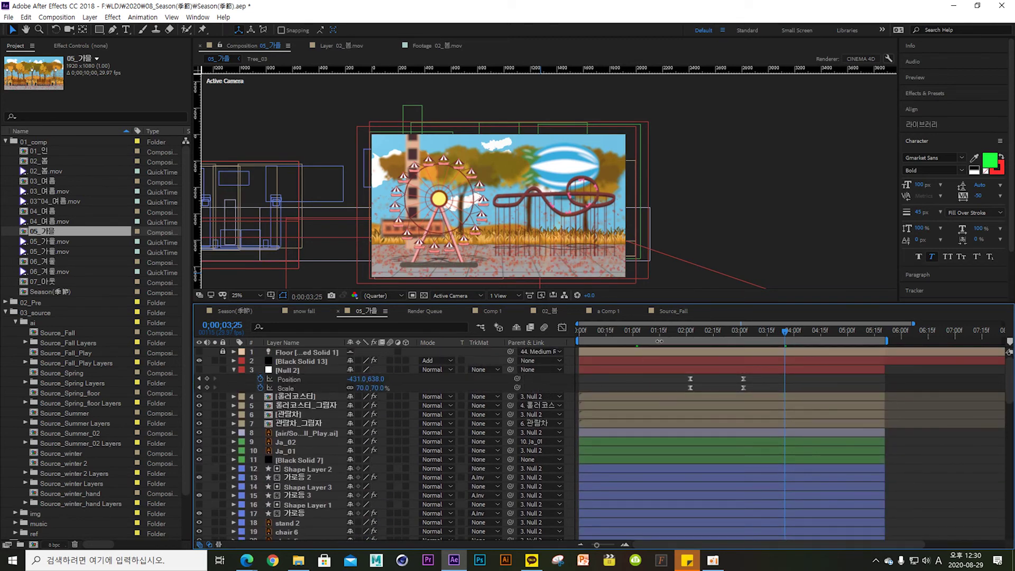
Step: Scrub between Null 2's Position and Scale keyframes in 05_가을 to examine the scene movement
left_click(692, 332)
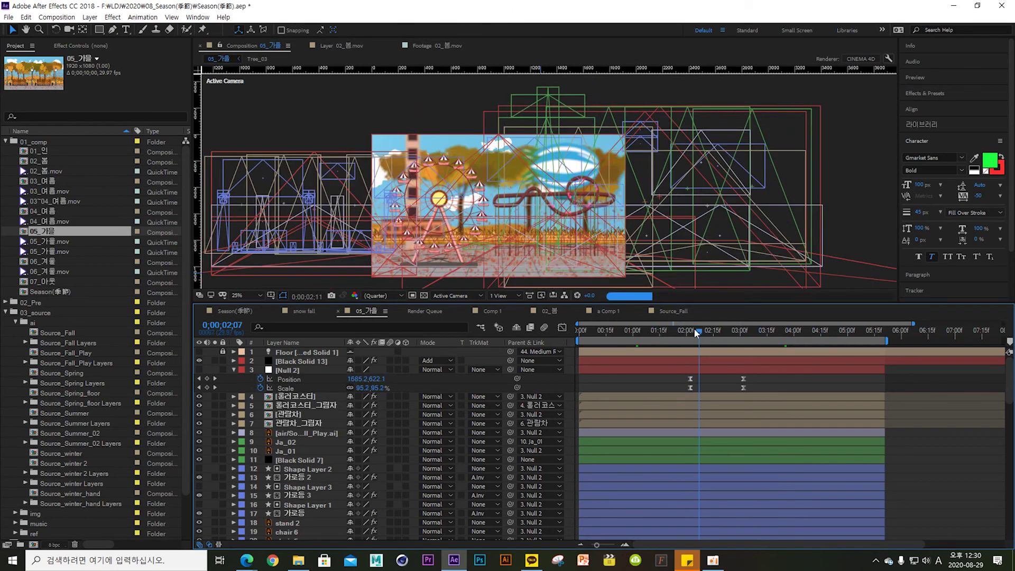
left_click(688, 333)
left_click_drag(688, 337, 745, 335)
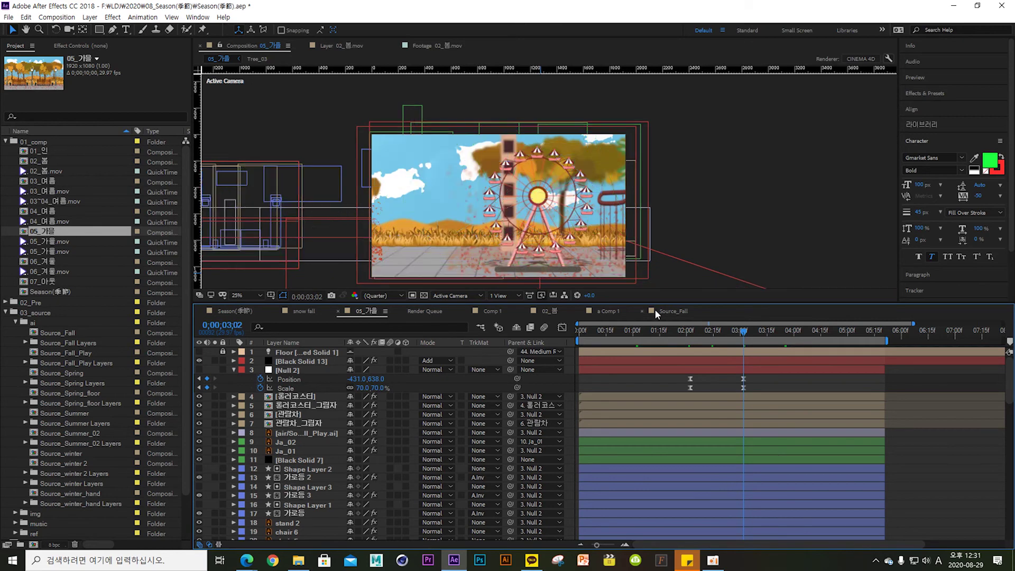
Step: Compare the source layers in Source_Fall with the snow fall composition and the finished, animated 05_가을 scene
left_click(672, 313)
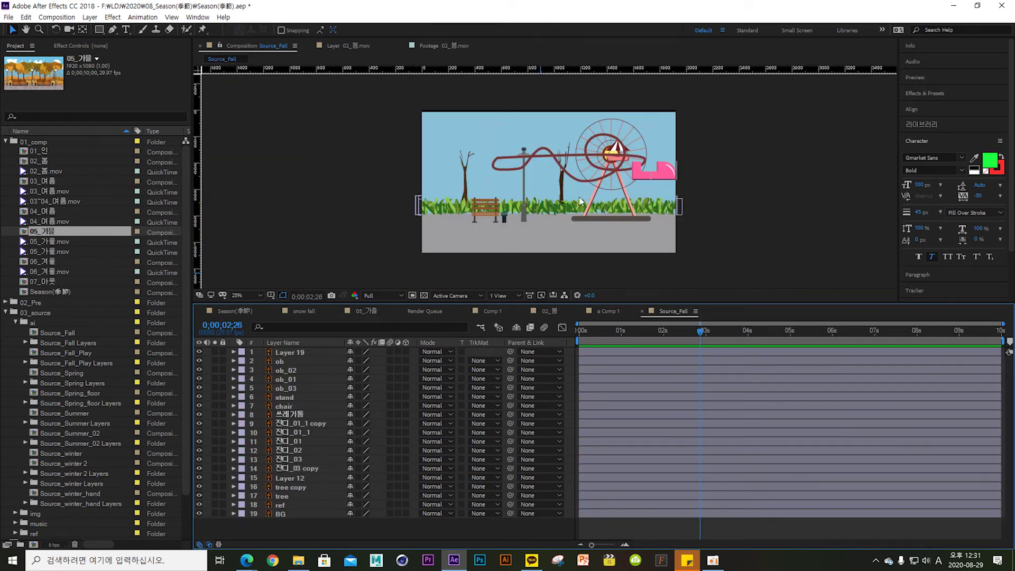
left_click(307, 312)
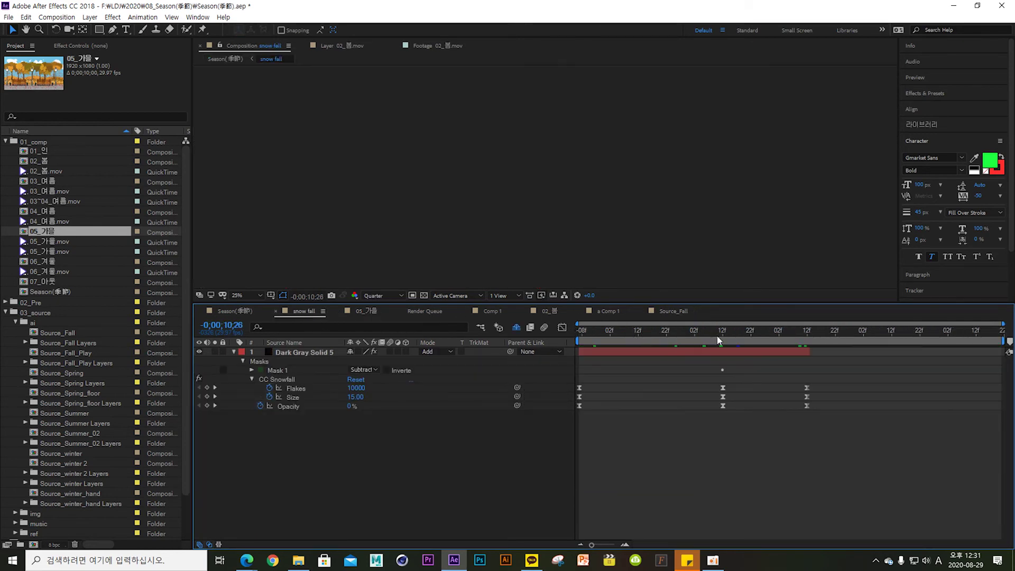
left_click(365, 312)
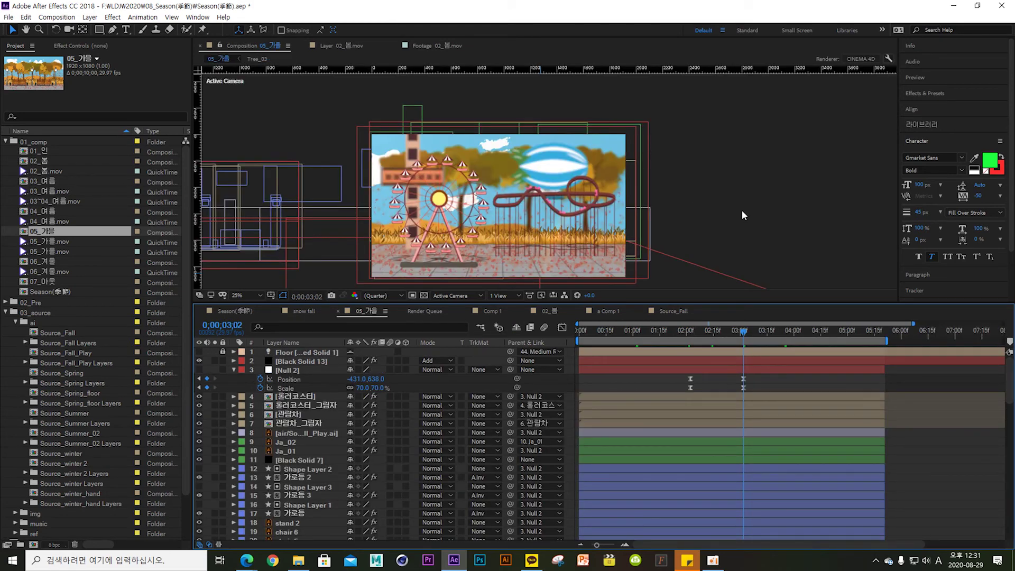
left_click(671, 311)
left_click(306, 354)
left_click(288, 513, "shift")
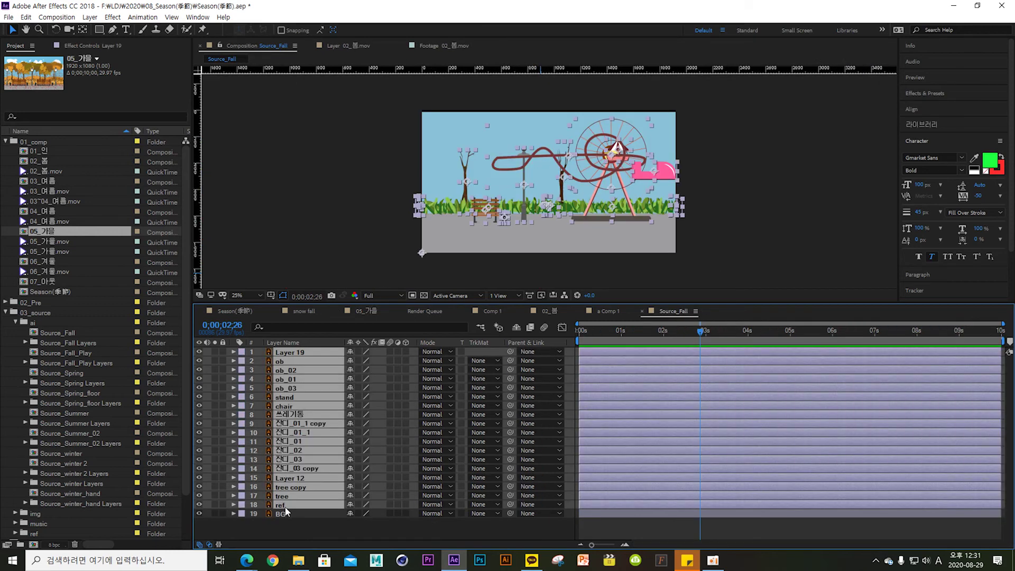
left_click(326, 531)
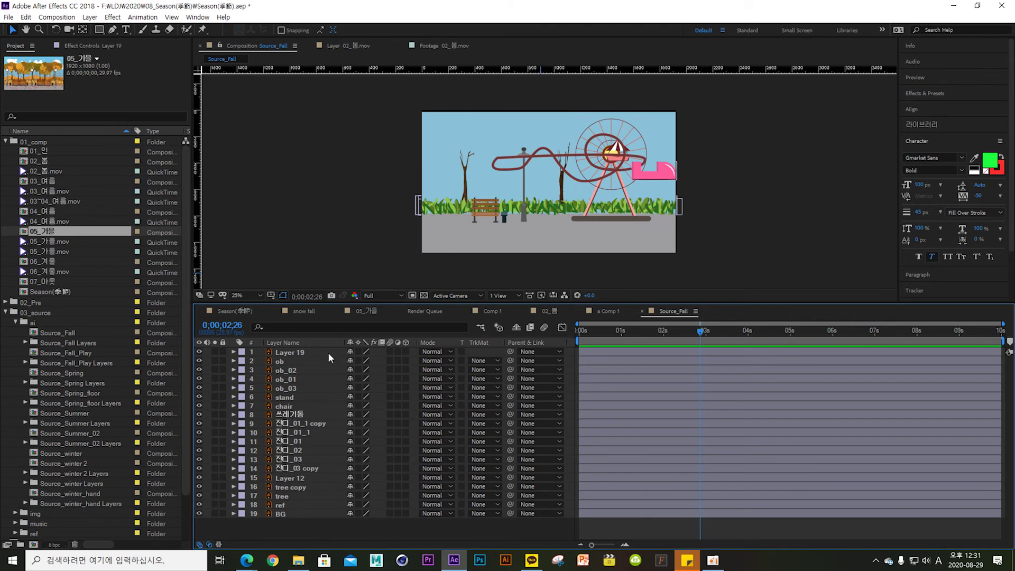
left_click(373, 311)
left_click_drag(715, 329, 741, 331)
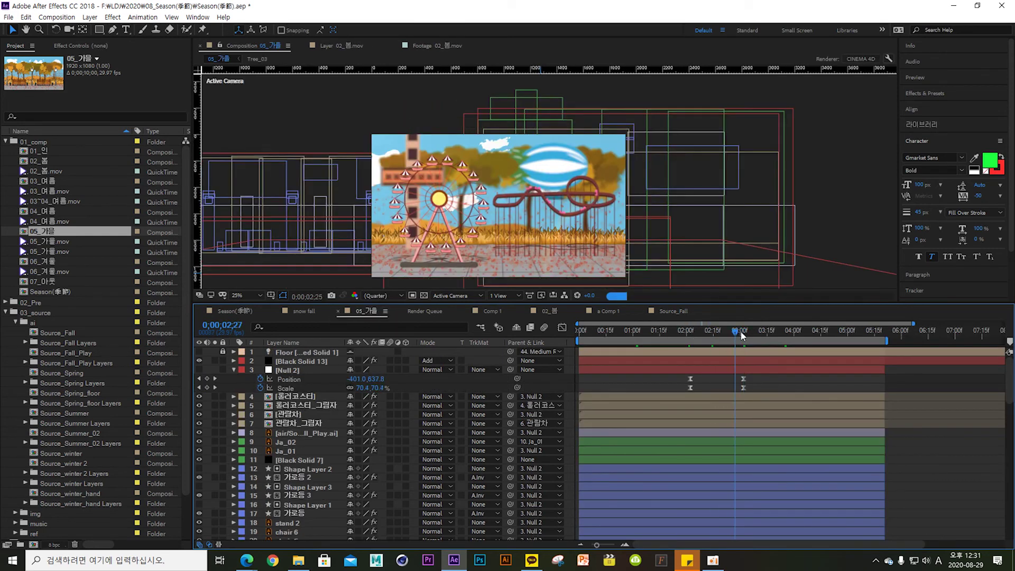
Step: Switch to a Comp 1, return the current time to its first frame and deselect all layers
left_click(608, 311)
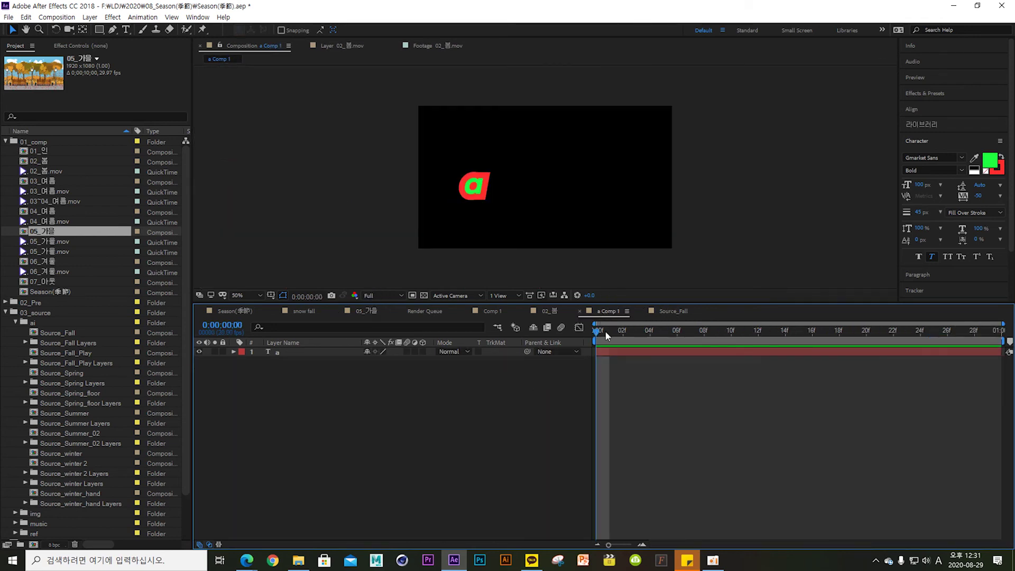
left_click(623, 330)
left_click(458, 418)
left_click(285, 355)
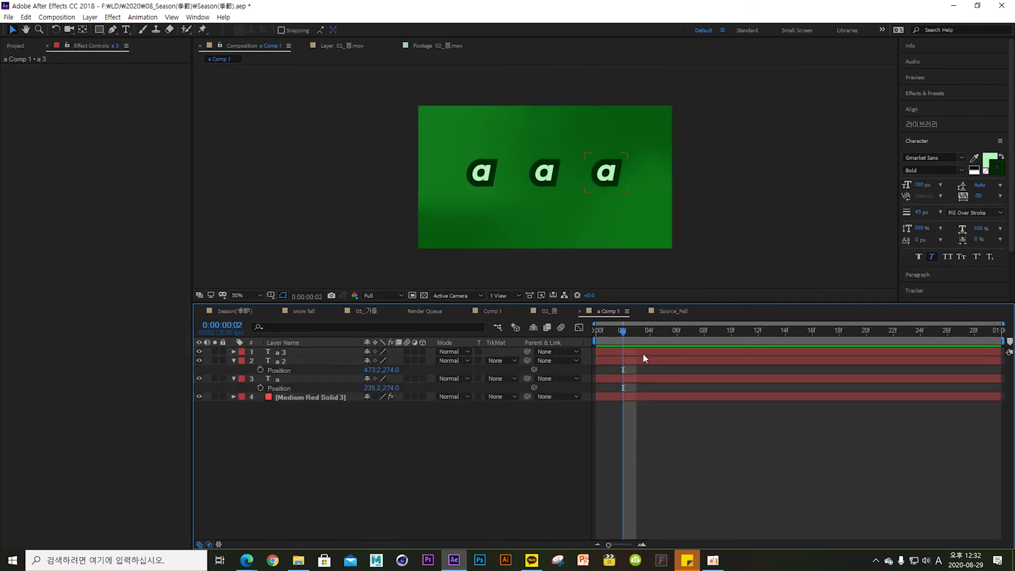
key("Home")
key("F2")
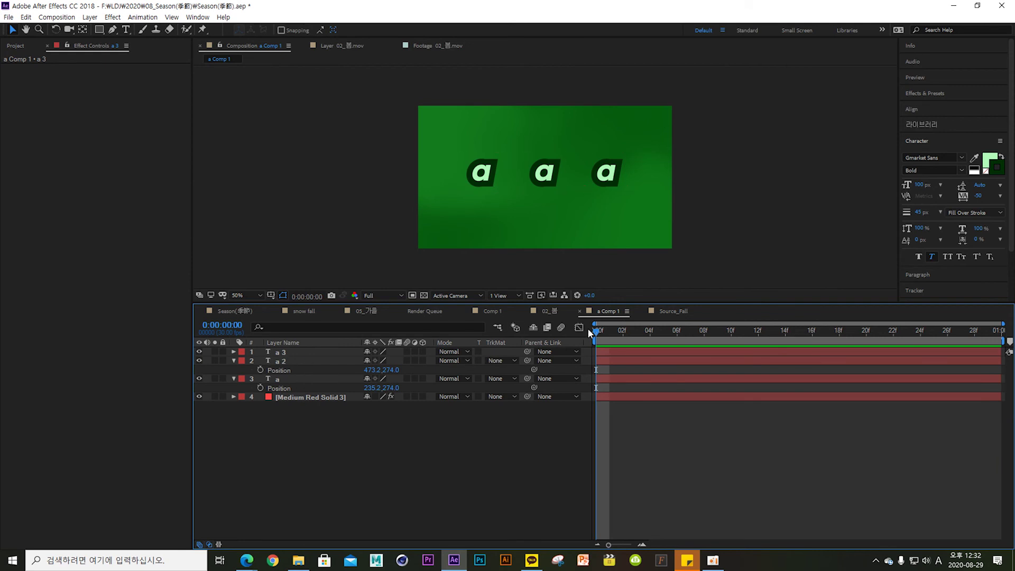
Step: Duplicate the a 3 text layer nine times, up to a 12, and scrub to frame 10
left_click(278, 352)
key("ctrl+d")
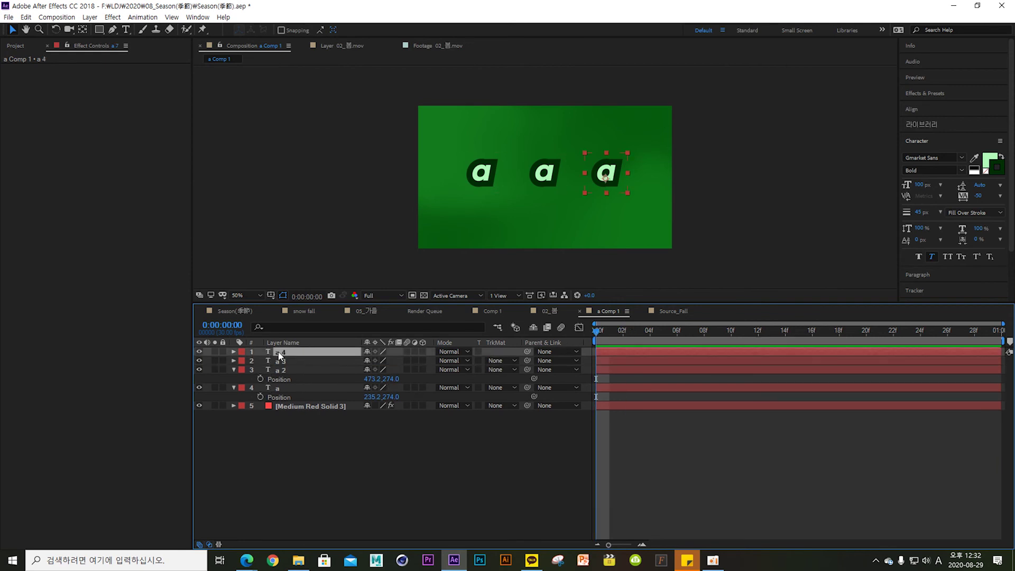
key("ctrl+d")
key("ctrl+d")
key("ctrl+d")
key("ctrl+d")
key("ctrl+d")
key("ctrl+d")
key("ctrl+d")
key("ctrl+d")
left_click_drag(629, 341, 732, 348)
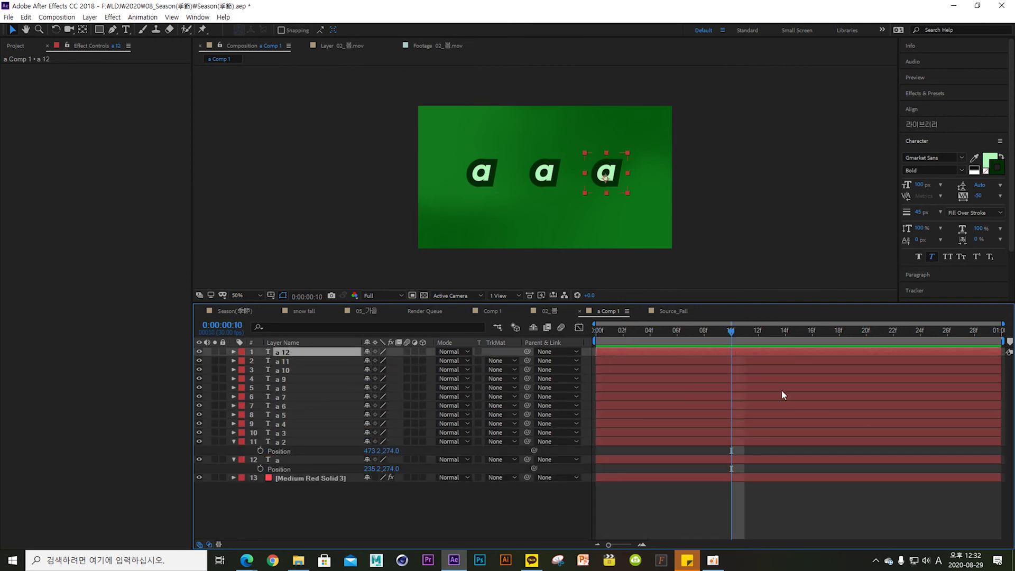
Step: Pre-compose the ten text layers a 3 to a 12
left_click(283, 433, "shift")
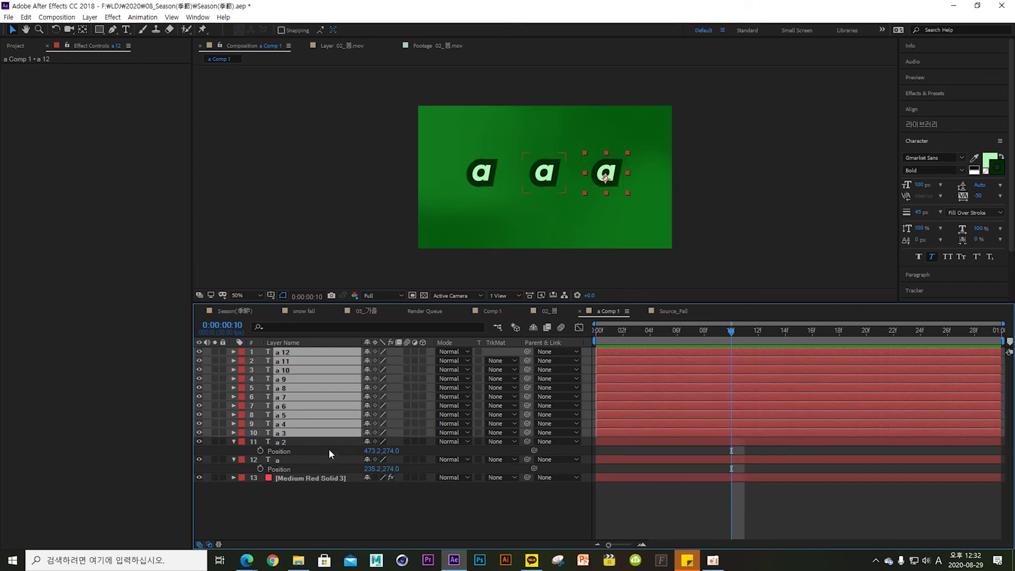
key("ctrl+shift+c")
left_click_drag(408, 250, 359, 212)
left_click(444, 369)
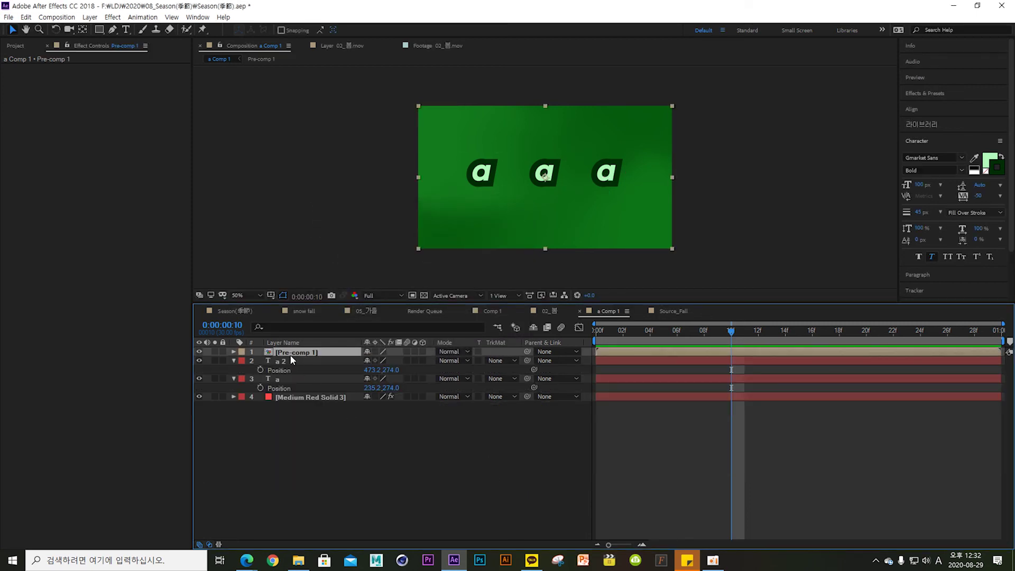
Step: Move two letters to different places inside the pre-composition and view the result in a Comp 1
double_click(292, 353)
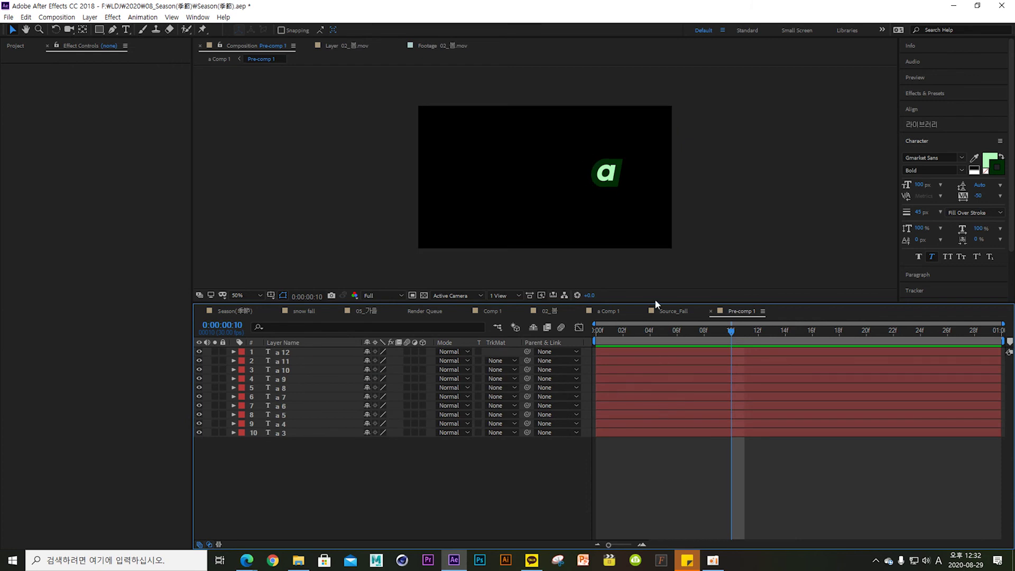
left_click(306, 355)
left_click_drag(605, 177, 526, 227)
left_click(631, 187)
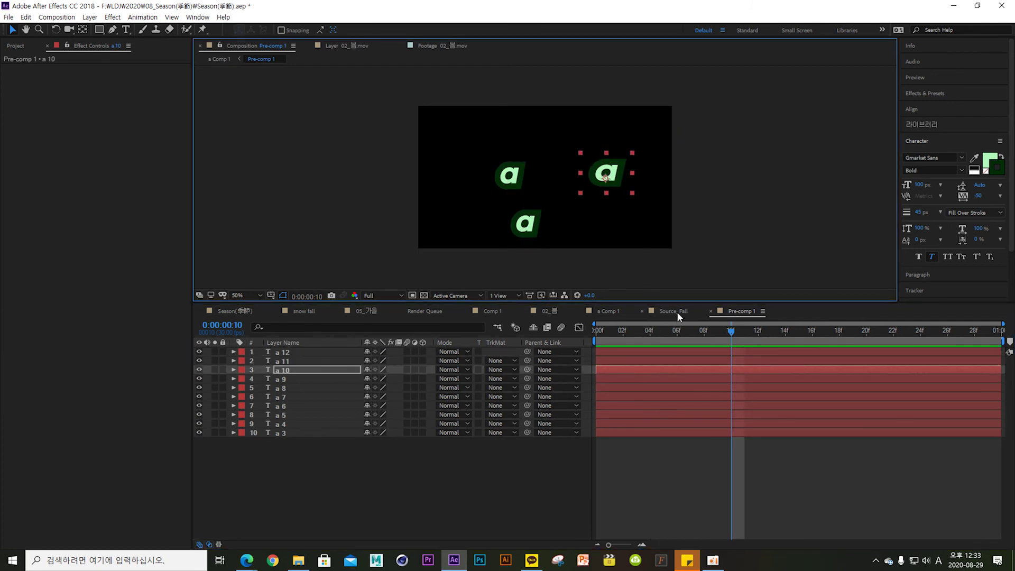
left_click_drag(617, 312, 668, 318)
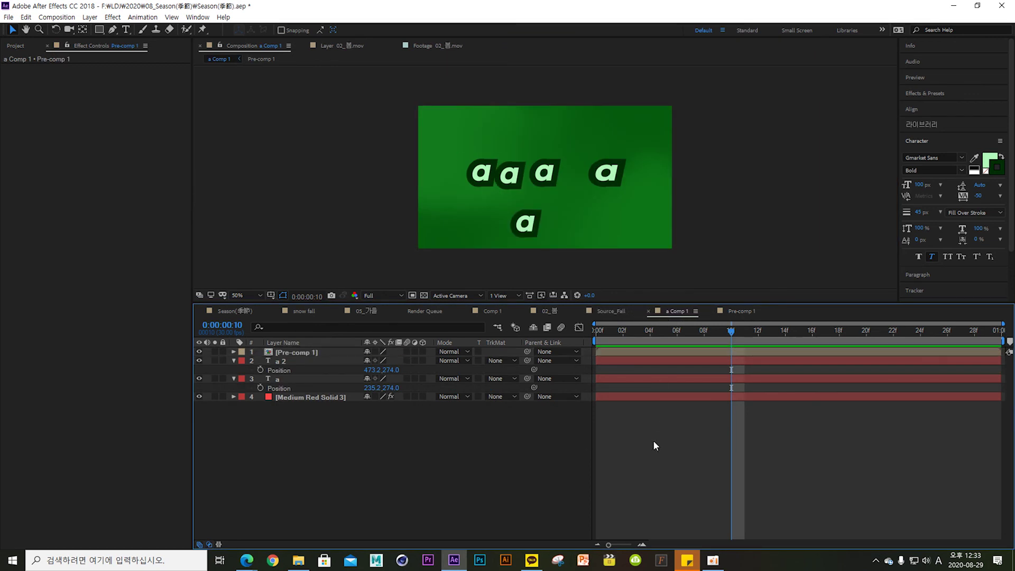
Step: Undo the letter moves, the pre-compose and all the duplicates of the a 3 layer
left_click(316, 350)
key("ctrl+z")
key("ctrl+z")
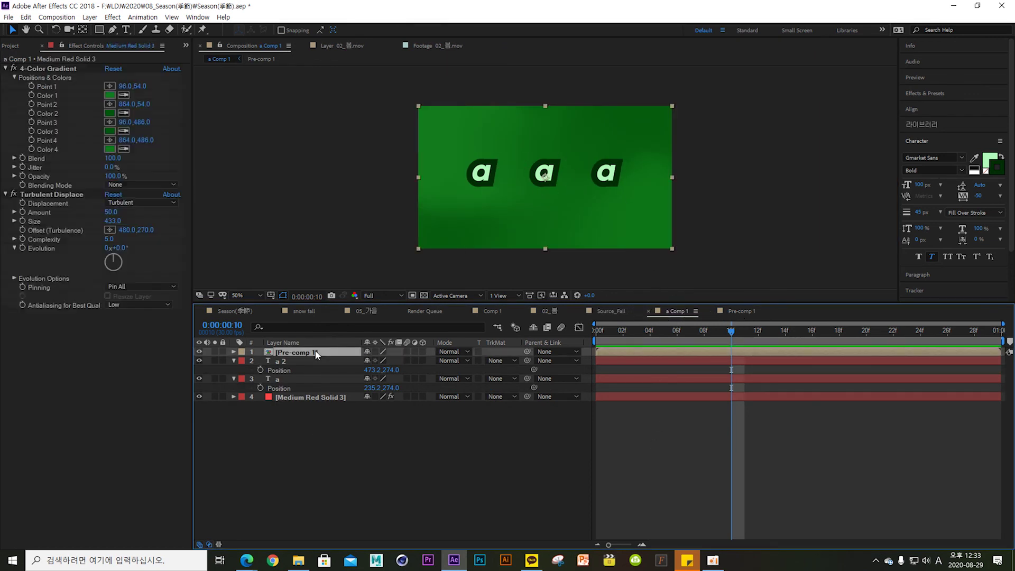
key("ctrl+z")
key("ctrl+z")
key("ctrl+z")
key("ctrl+z")
key("ctrl+z")
key("ctrl+z")
key("ctrl+z")
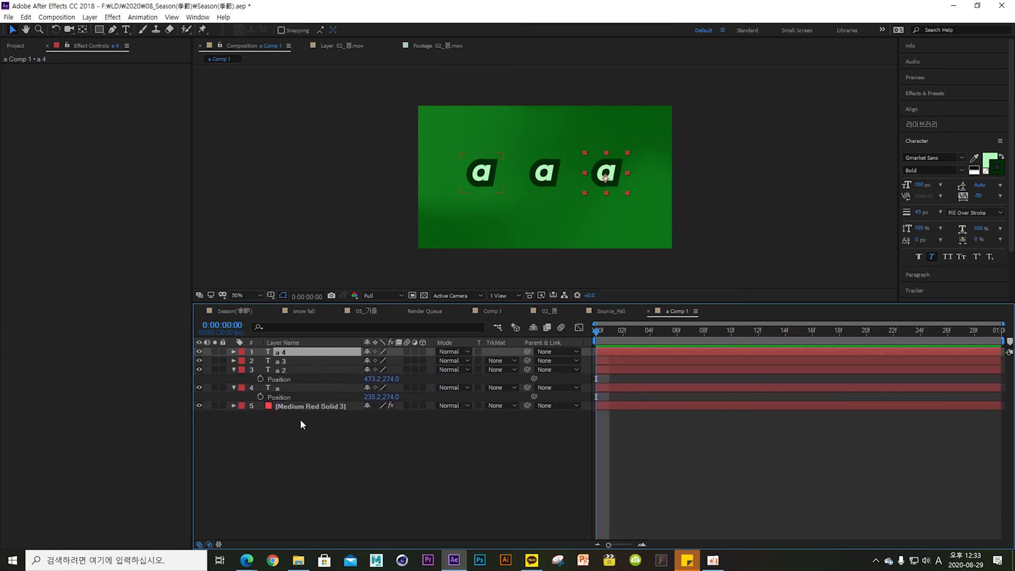
key("ctrl+z")
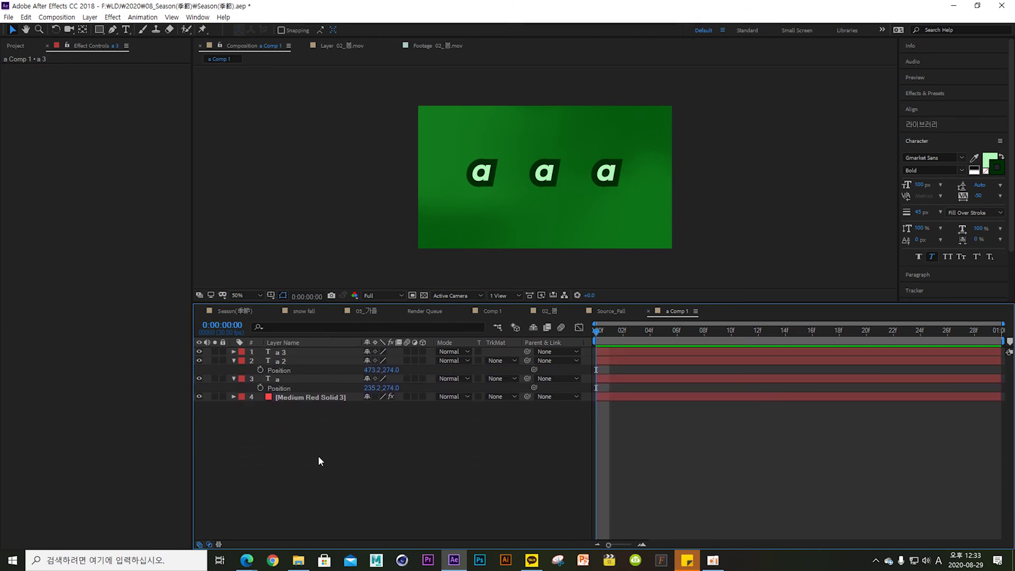
left_click(466, 185)
left_click(553, 170, "shift")
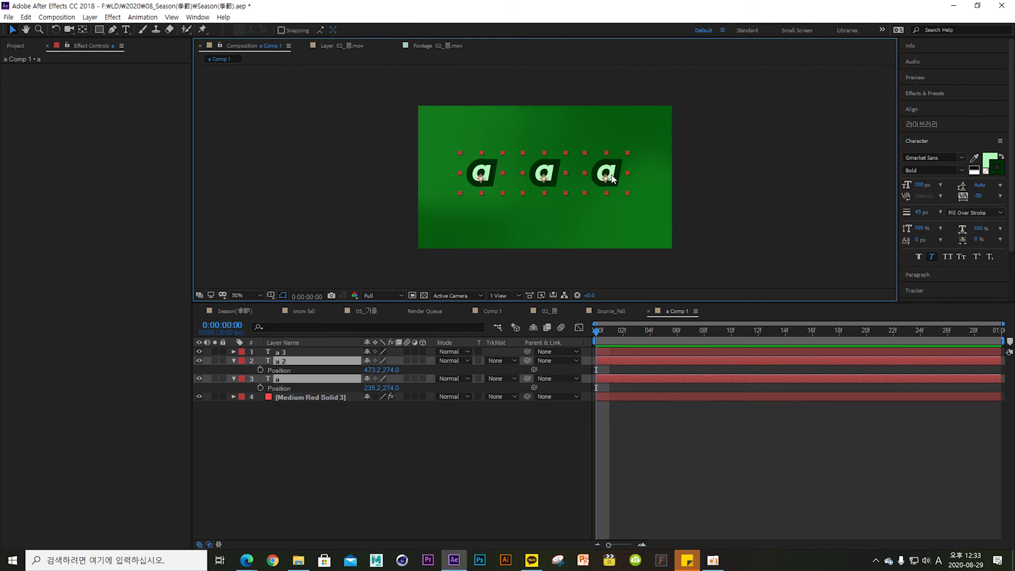
left_click(608, 174, "shift")
left_click(409, 500)
left_click(495, 183)
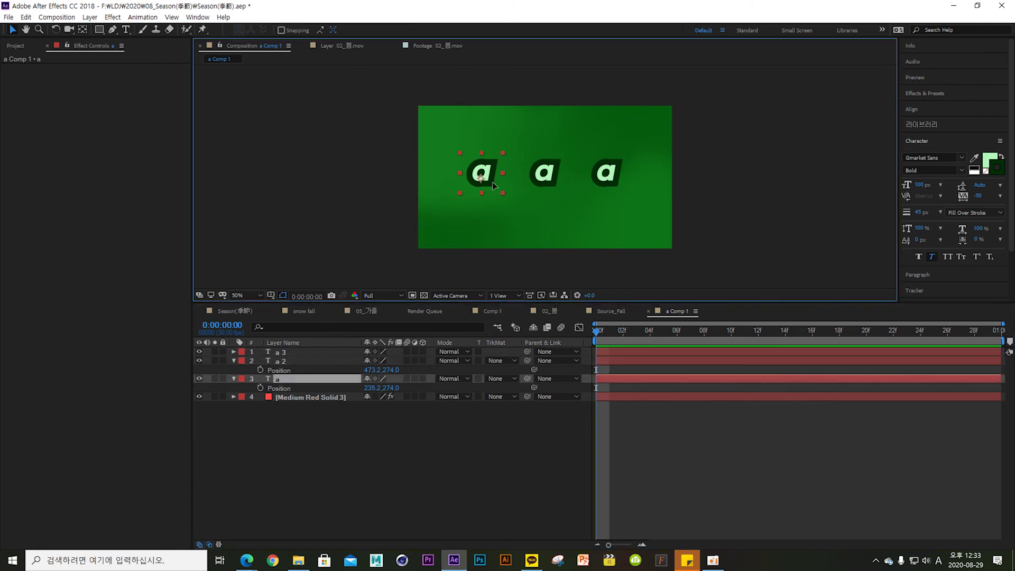
left_click(607, 176, "shift")
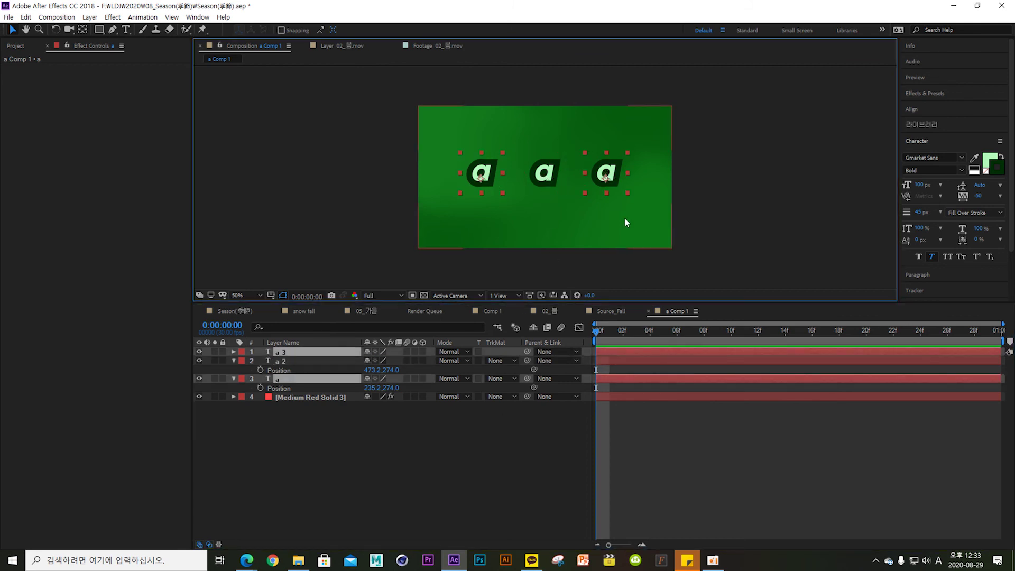
left_click(465, 447)
Step: Add a new adjustment layer above all layers in a Comp 1
right_click(464, 447)
mouse_move(455, 343)
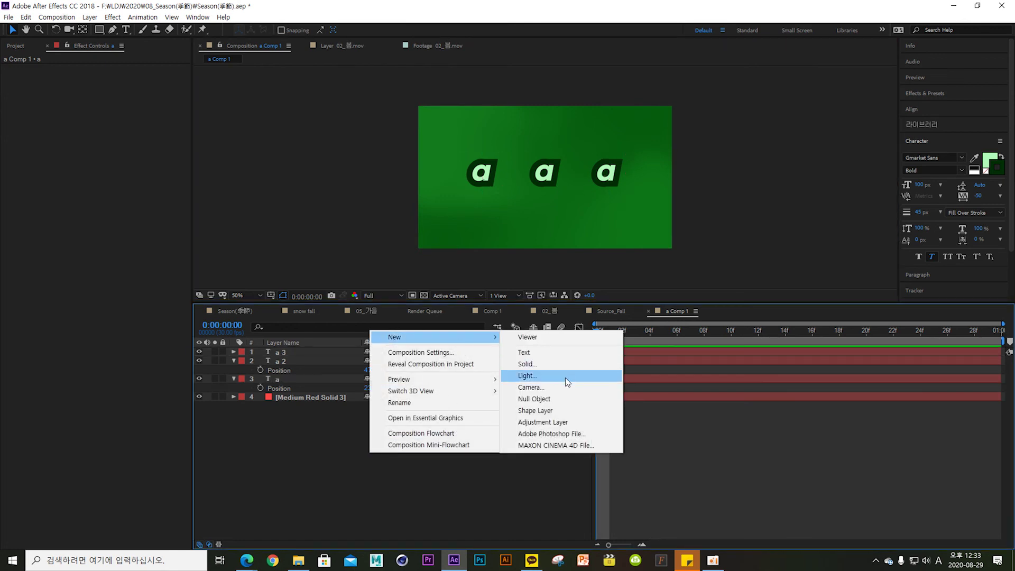
left_click(565, 421)
left_click(312, 496)
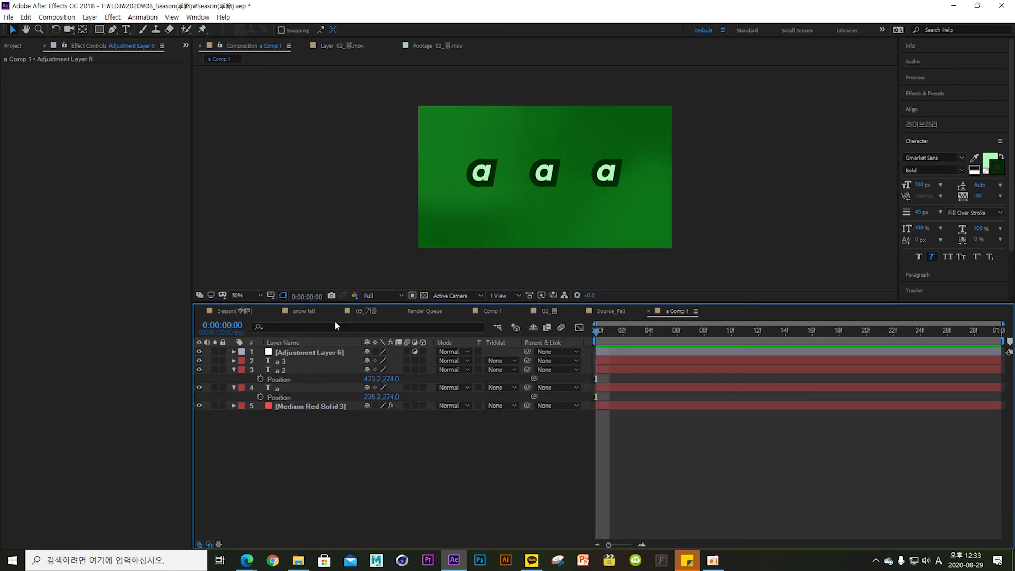
Step: Move the a 2 text layer above the adjustment layer, leaving the a 3 and a layers beneath it
left_click(200, 351)
left_click(482, 168)
left_click(553, 166)
left_click_drag(258, 367, 260, 349)
left_click(263, 436)
left_click(200, 370)
Step: Apply the Stylize Glow effect to the adjustment layer and set its Glow Threshold to 49.8%
left_click(301, 370)
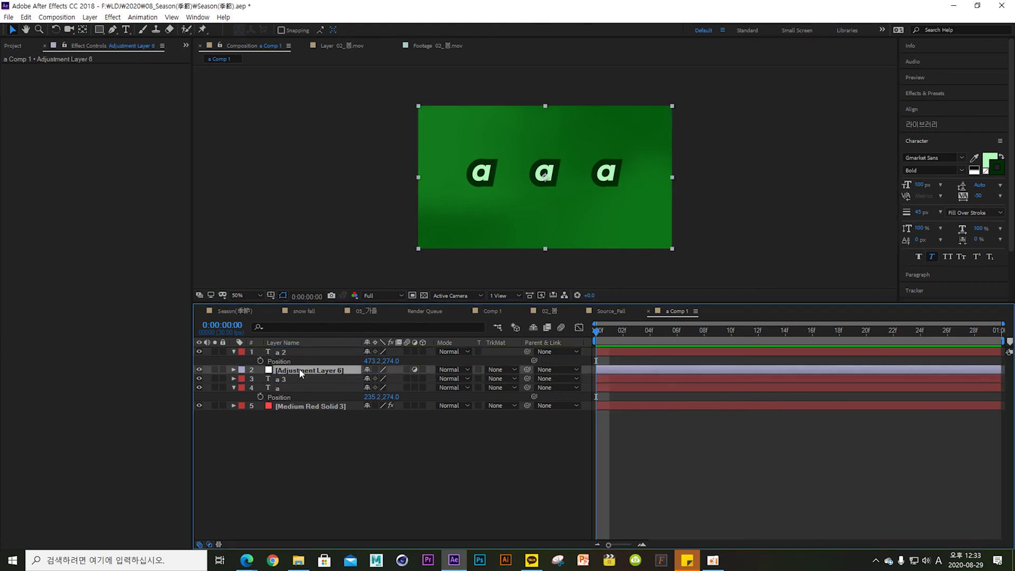
left_click(921, 97)
type("glow")
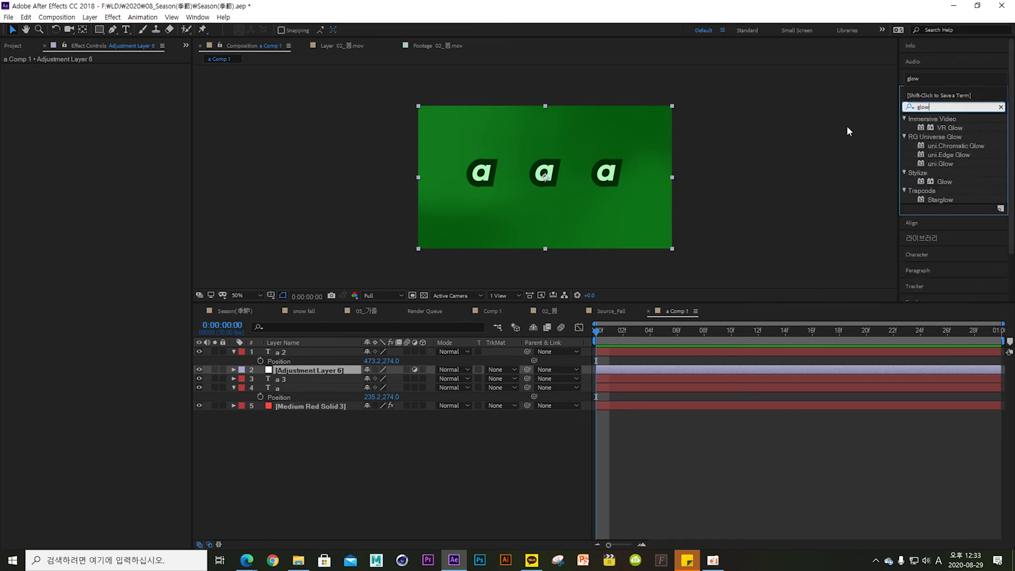
left_click(944, 180)
left_click_drag(944, 181, 307, 371)
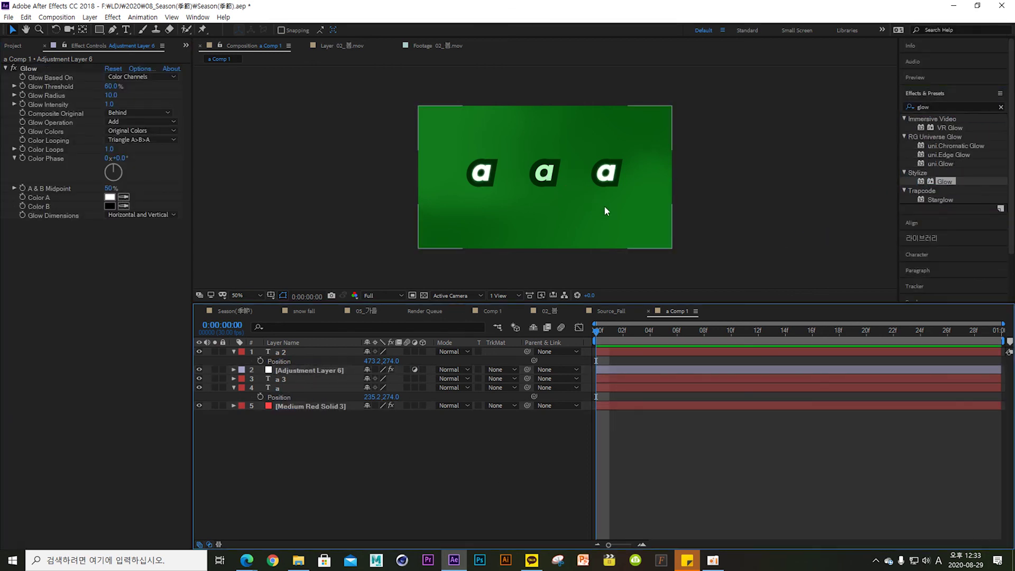
left_click(13, 69)
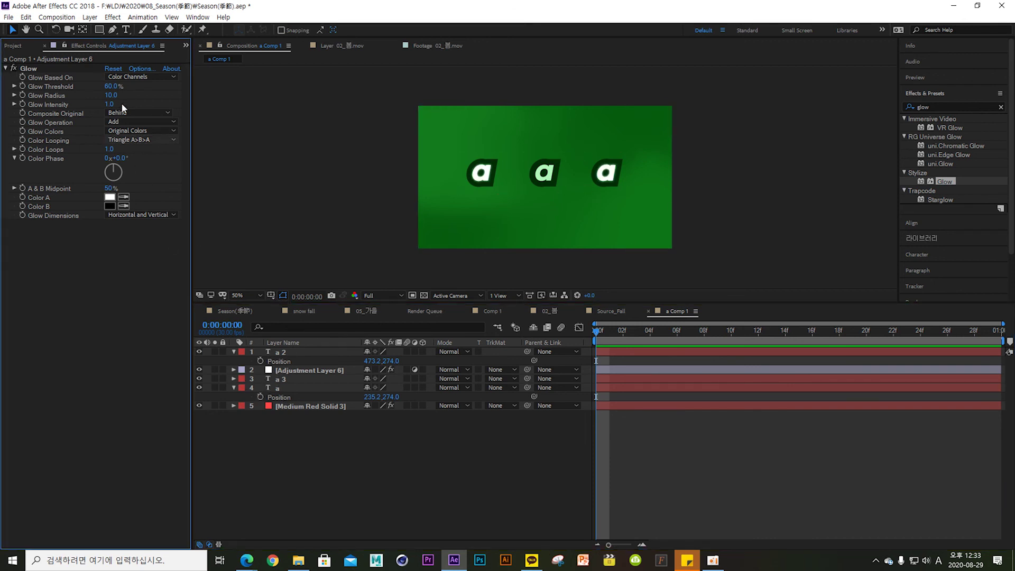
mouse_move(115, 85)
left_mouse_down()
mouse_move(73, 91)
mouse_move(123, 99)
left_mouse_up()
left_click(449, 412)
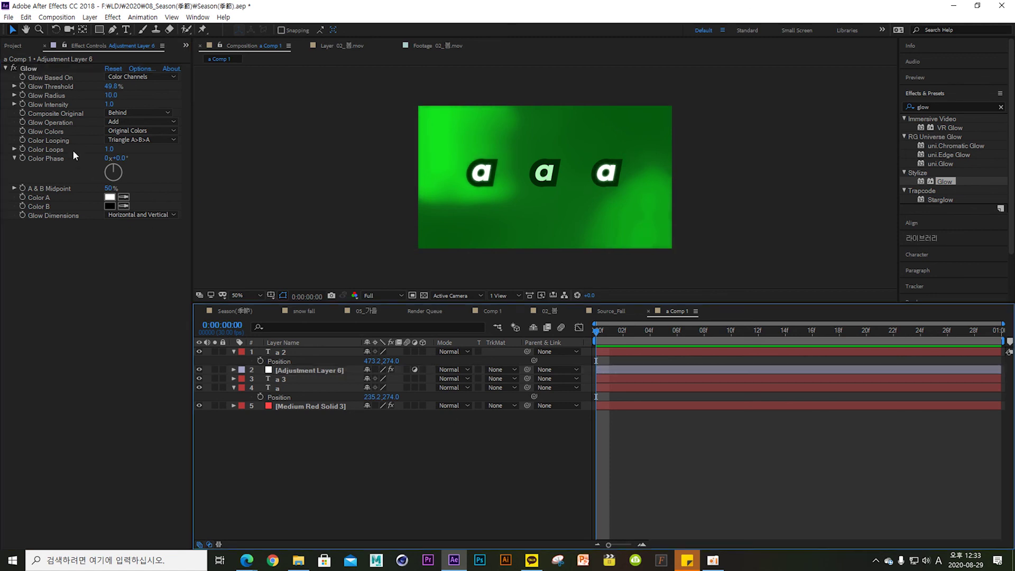
Step: Delete the Glow effect from the adjustment layer and remove the adjustment layer itself
left_click(30, 65)
key("Delete")
left_click(336, 471)
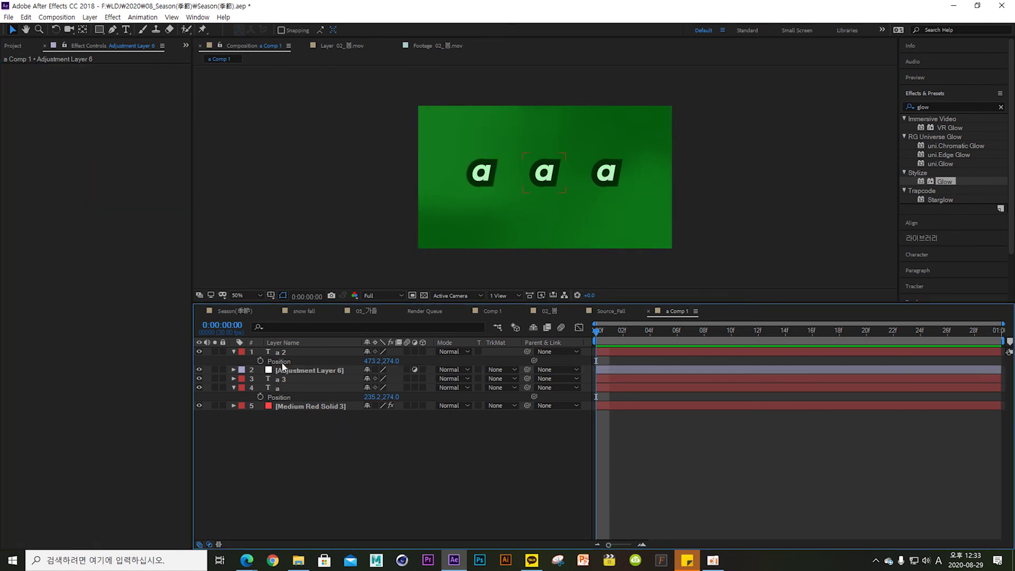
left_click(288, 370)
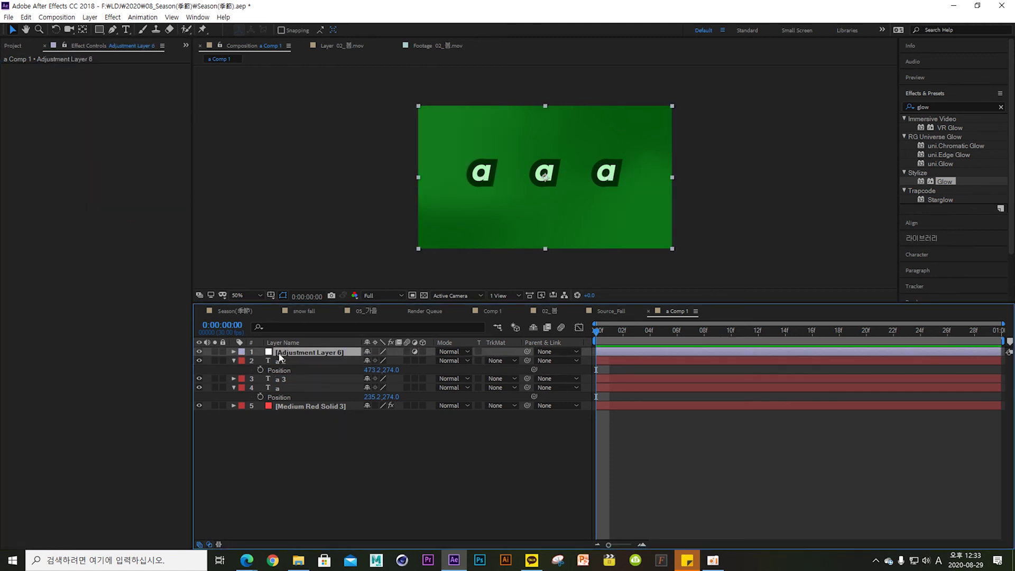
key("Delete")
Step: Pre-compose the a and a 3 text layers together under the default name
left_click(481, 172)
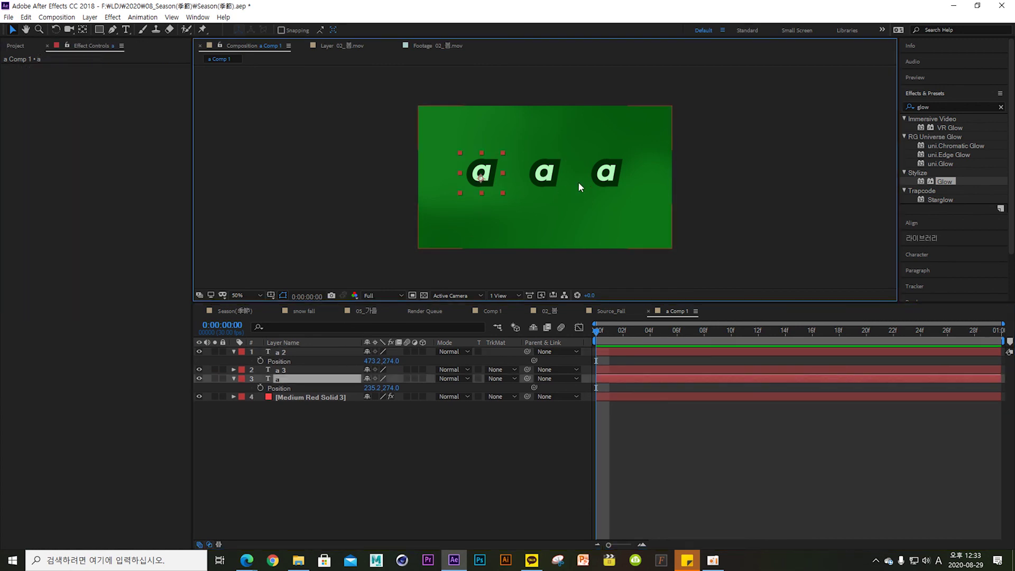
left_click(605, 172, "shift")
key("ctrl+shift+c")
left_click(429, 368)
Step: Apply Glow to the pre-composed letters with a threshold of 15.3% and a radius of 31, and scrub through the result
left_click_drag(944, 181, 324, 365)
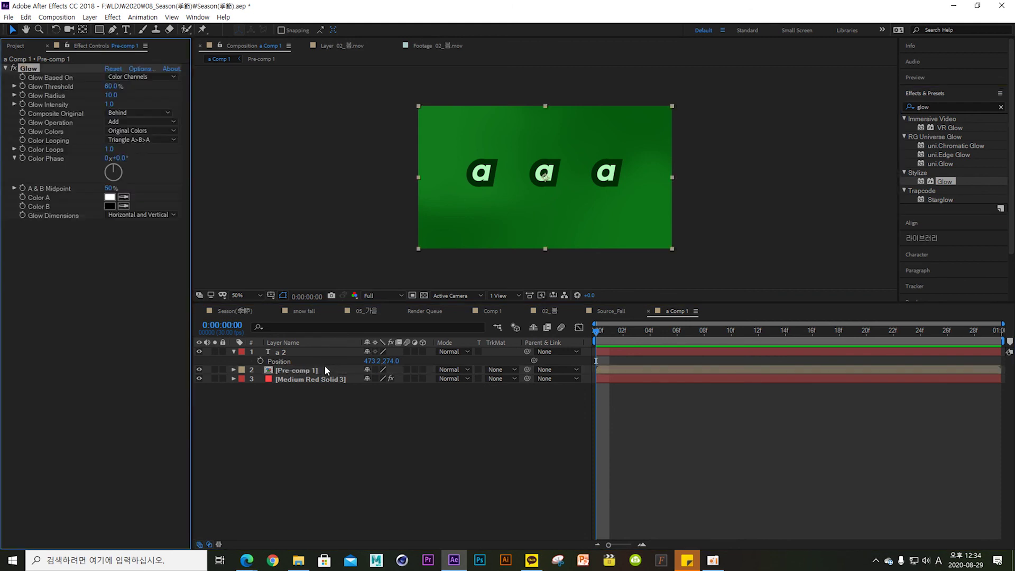
left_click_drag(111, 95, 62, 105)
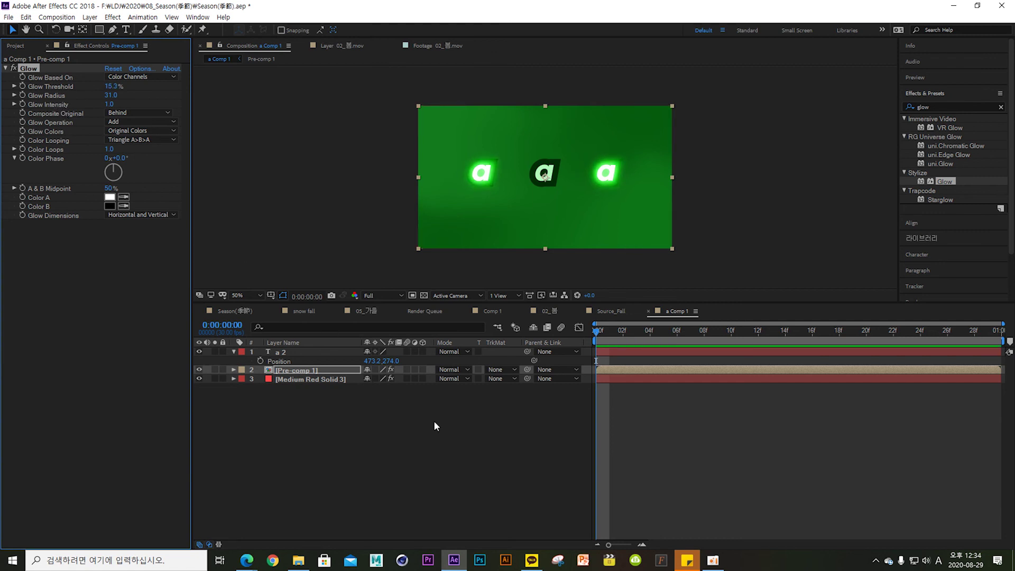
left_click_drag(649, 332, 718, 344)
key("Home")
left_click(399, 429)
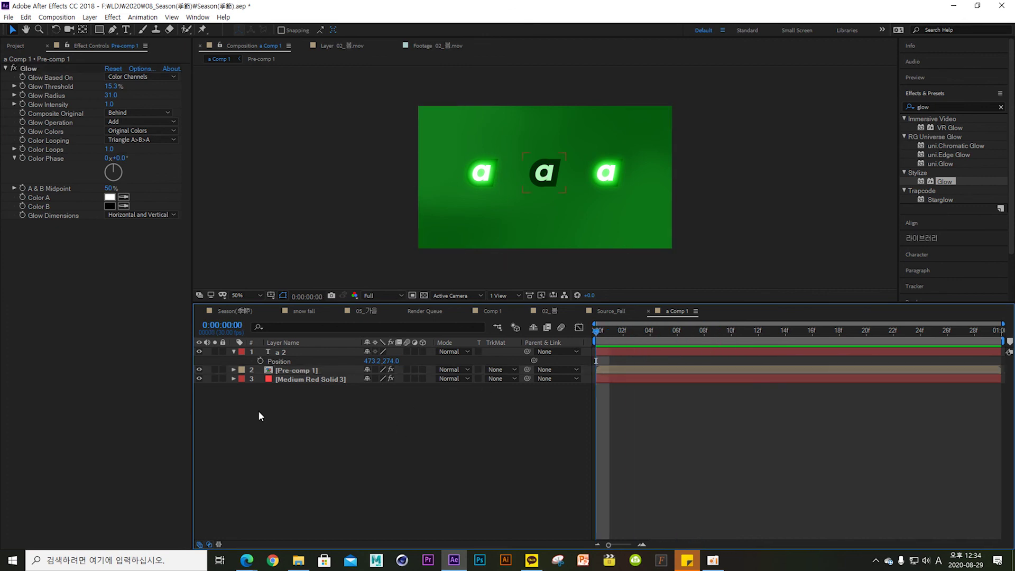
left_click(295, 371)
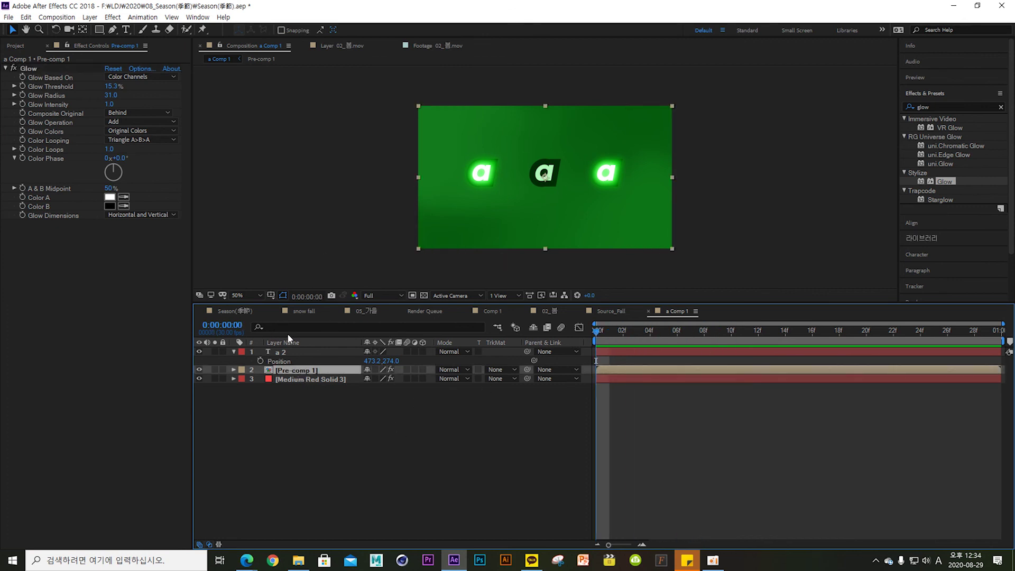
left_click_drag(481, 227, 500, 196)
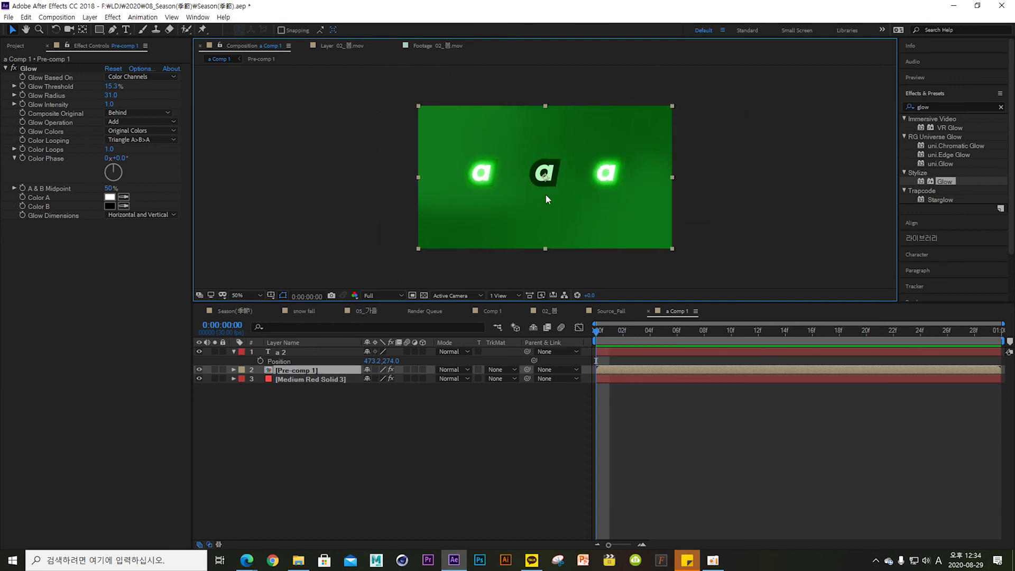
left_click(471, 416)
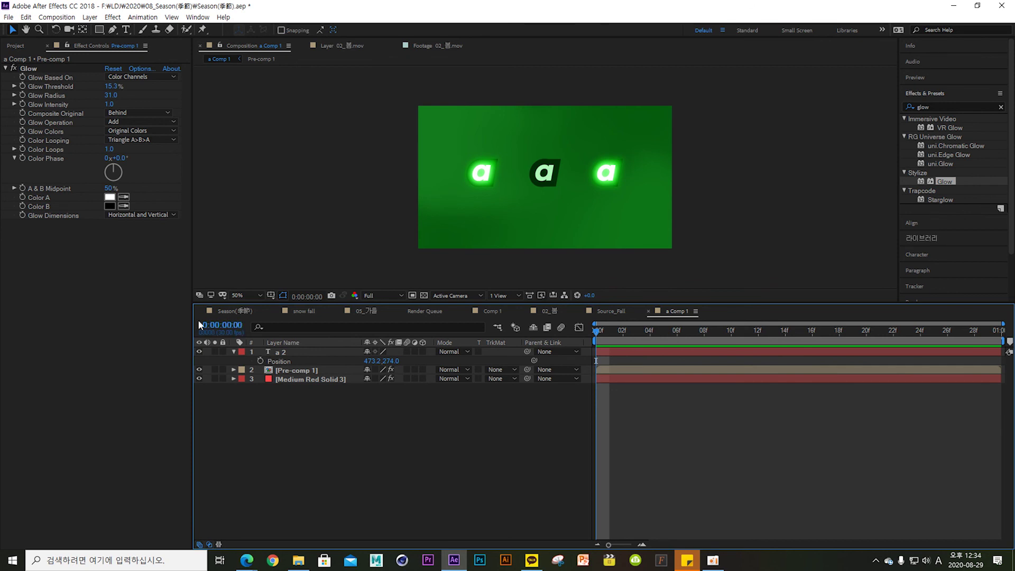
Step: Scrub through the Season(季節) composition and open its nested 01_인 composition to inspect the layers
left_click(246, 311)
left_click_drag(674, 325, 640, 335)
double_click(619, 512)
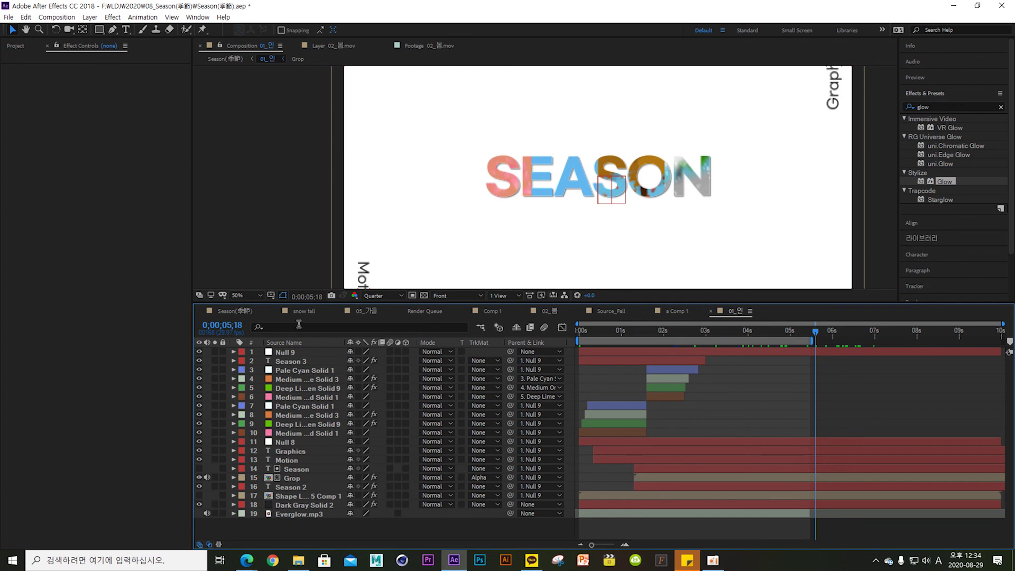
Step: Return to the Season(季節) composition and scrub to 0;00;22;17 to review the later scenes
left_click(236, 311)
left_click_drag(638, 333, 912, 351)
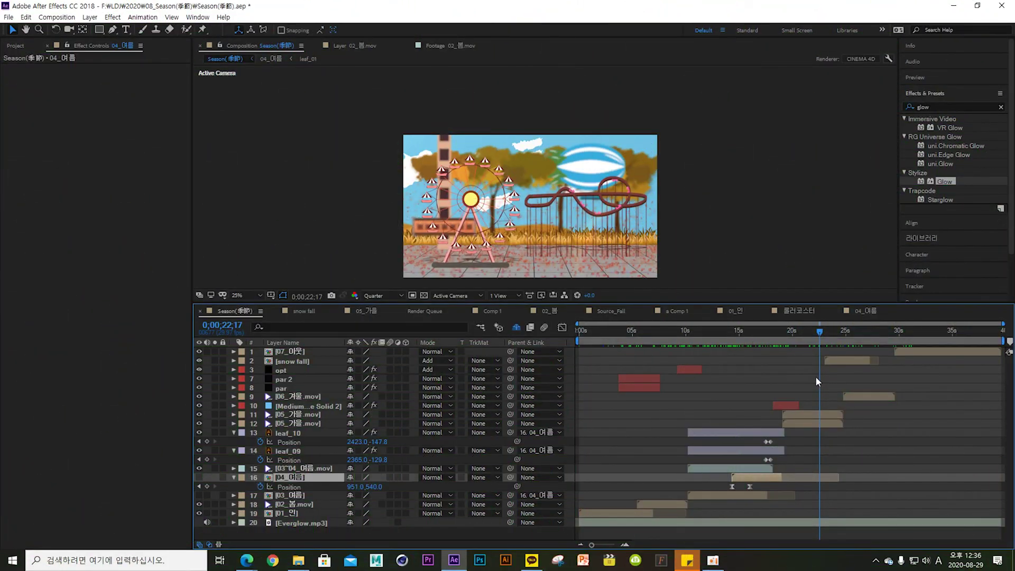
left_click(818, 378)
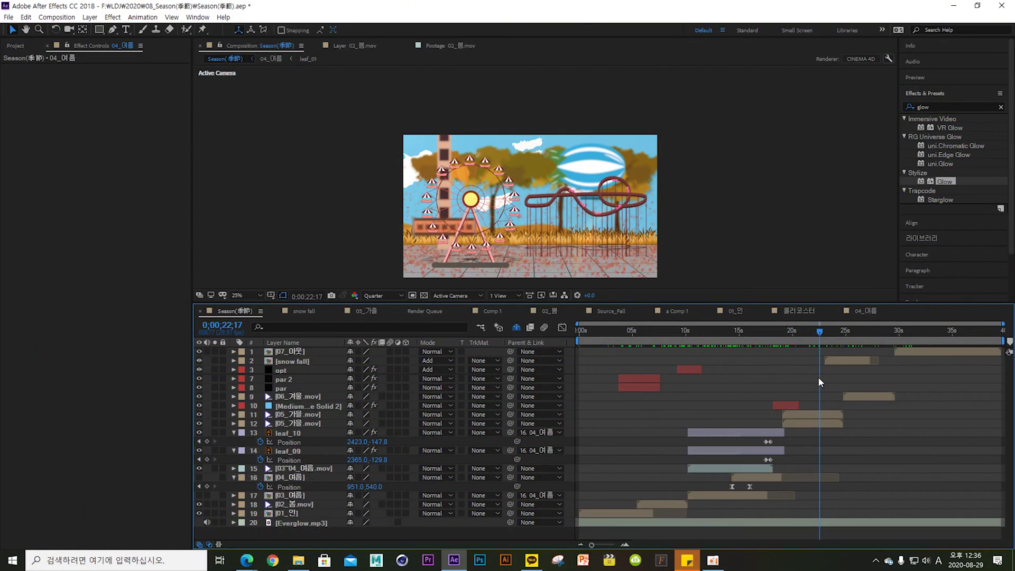